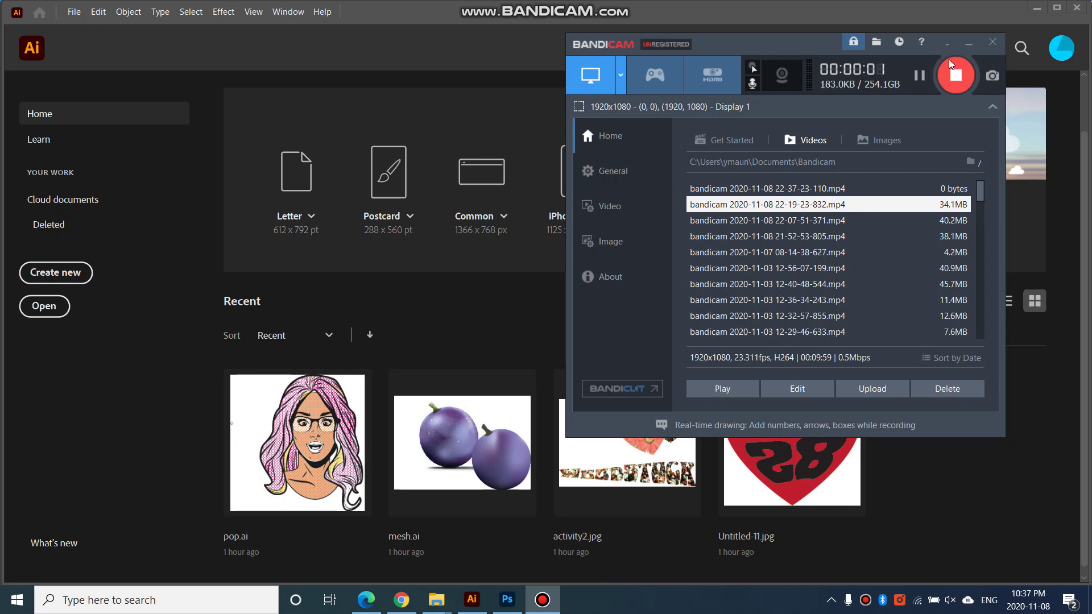
- Create a new blank portrait Letter document at 612 x 792 pt
{"action": "left_click", "coordinate": [947, 42]}
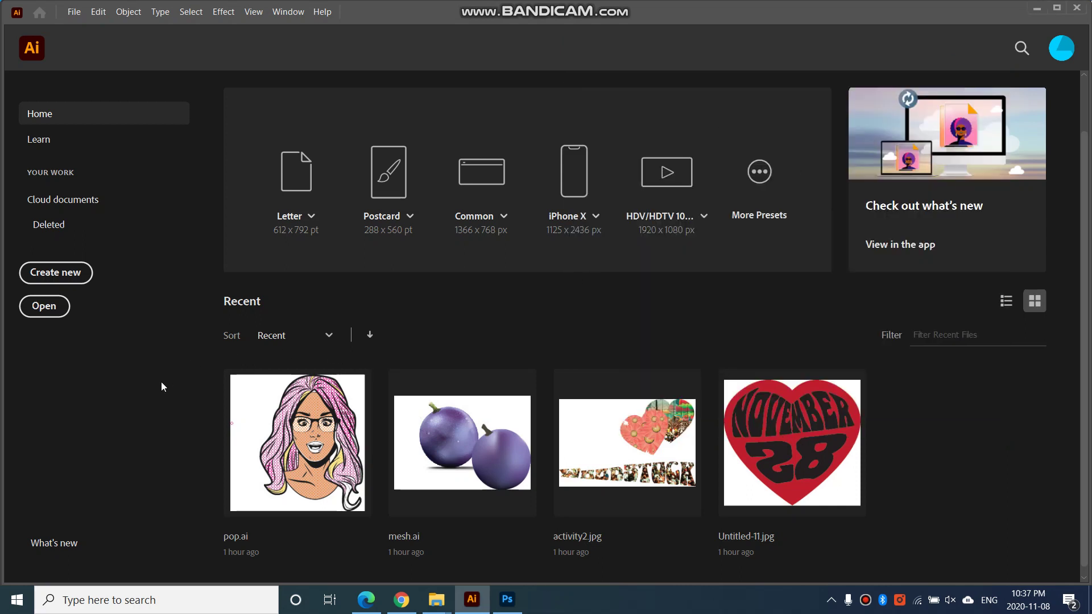
{"action": "left_click", "coordinate": [74, 12]}
{"action": "left_click", "coordinate": [90, 27]}
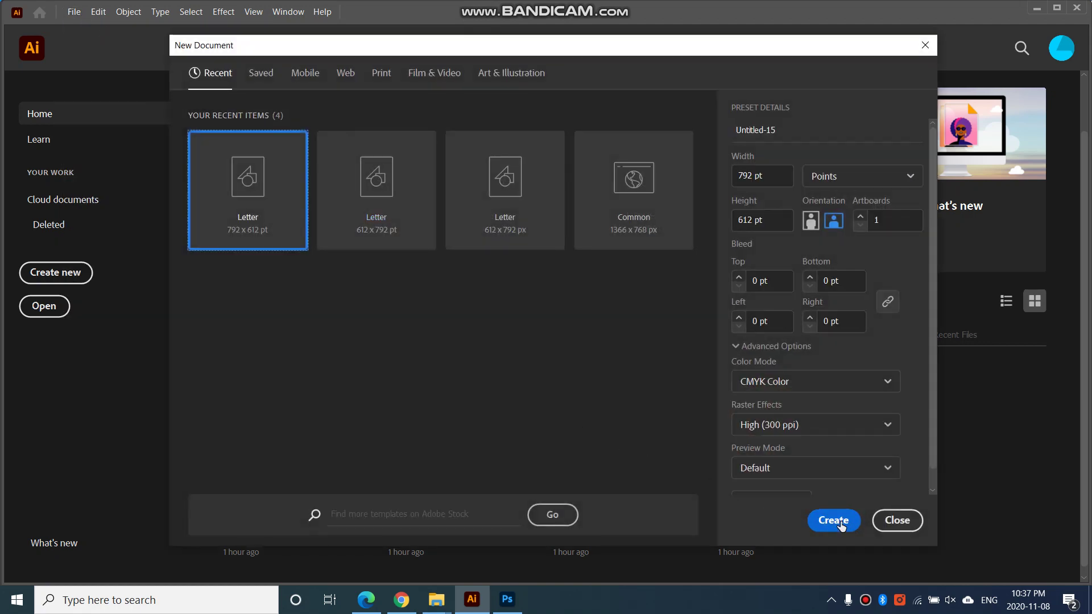
{"action": "left_click", "coordinate": [810, 225]}
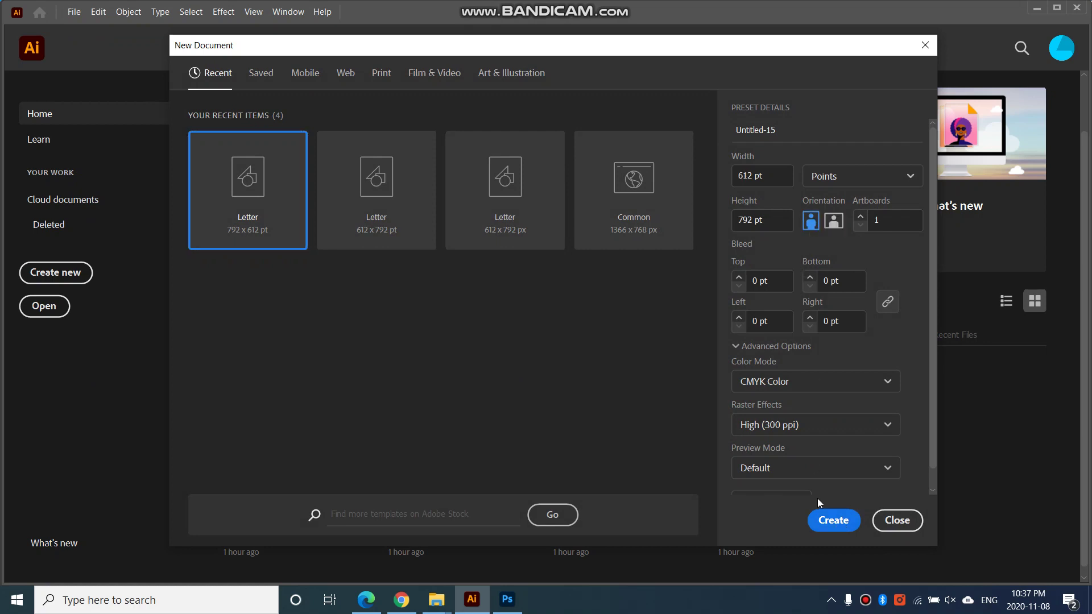
{"action": "left_click", "coordinate": [832, 519]}
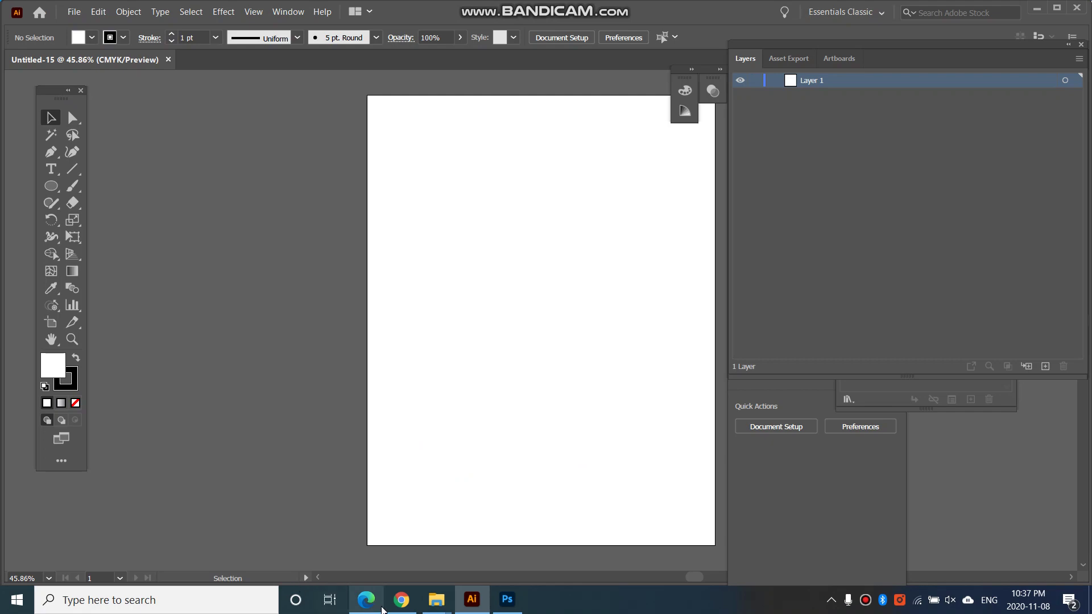
- Maximize the class19 Explorer window, open popart, and preview the young-woman portrait image
{"action": "mouse_move", "coordinate": [436, 599]}
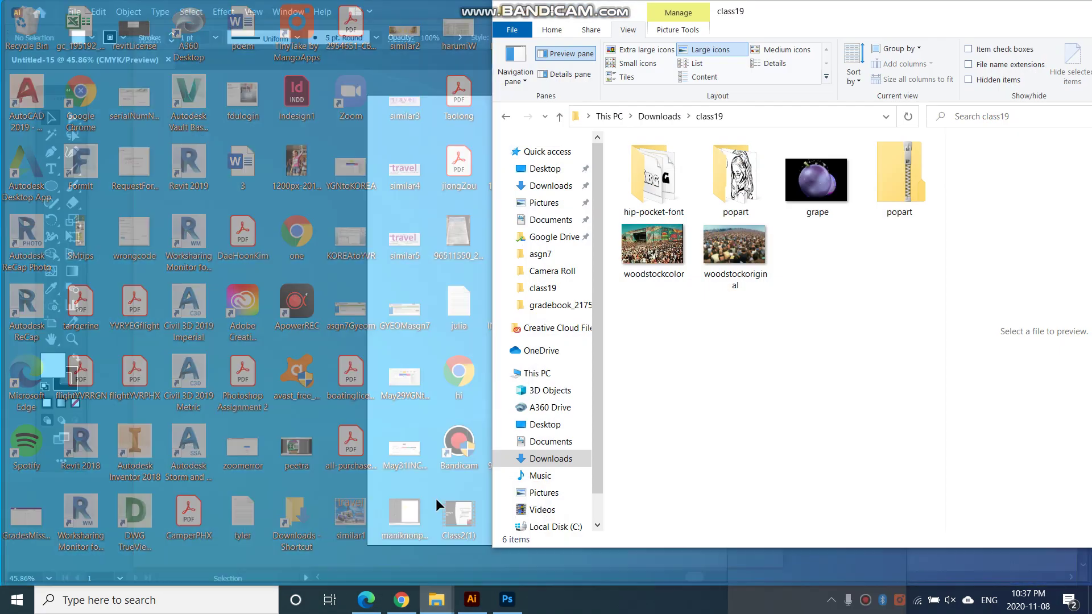
{"action": "left_click", "coordinate": [435, 498]}
{"action": "left_click_drag", "start_coordinate": [796, 8], "coordinate": [543, 15]}
{"action": "double_click", "coordinate": [545, 15]}
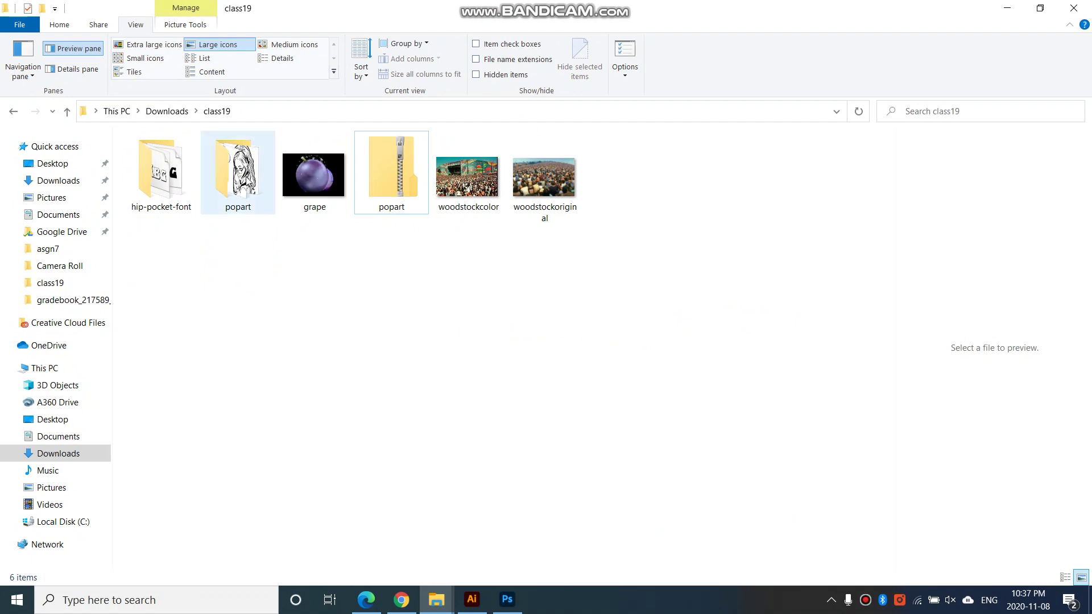
{"action": "double_click", "coordinate": [229, 178]}
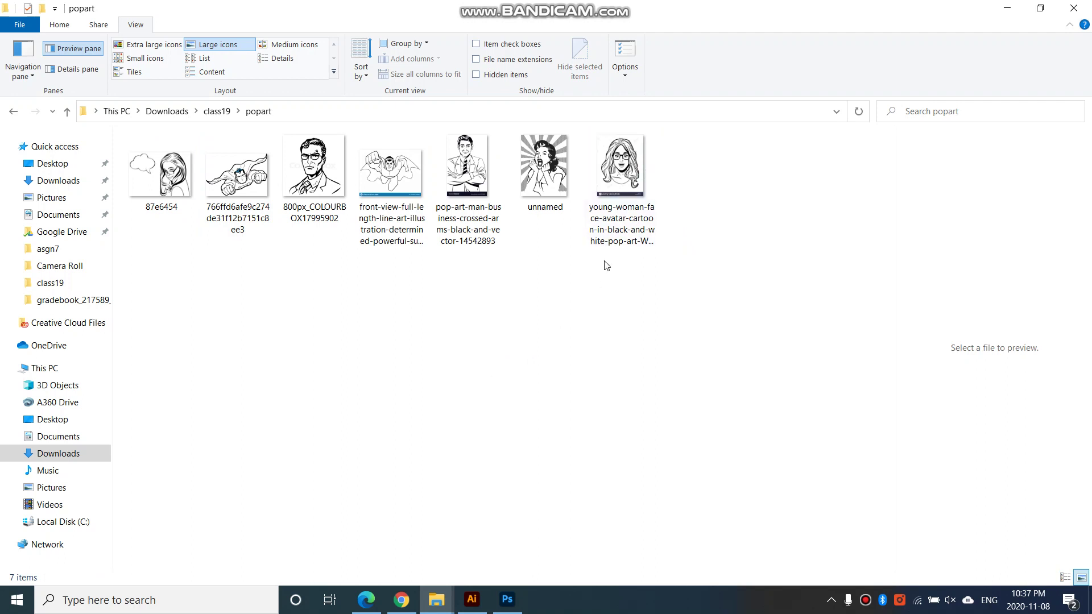
{"action": "left_click", "coordinate": [623, 192]}
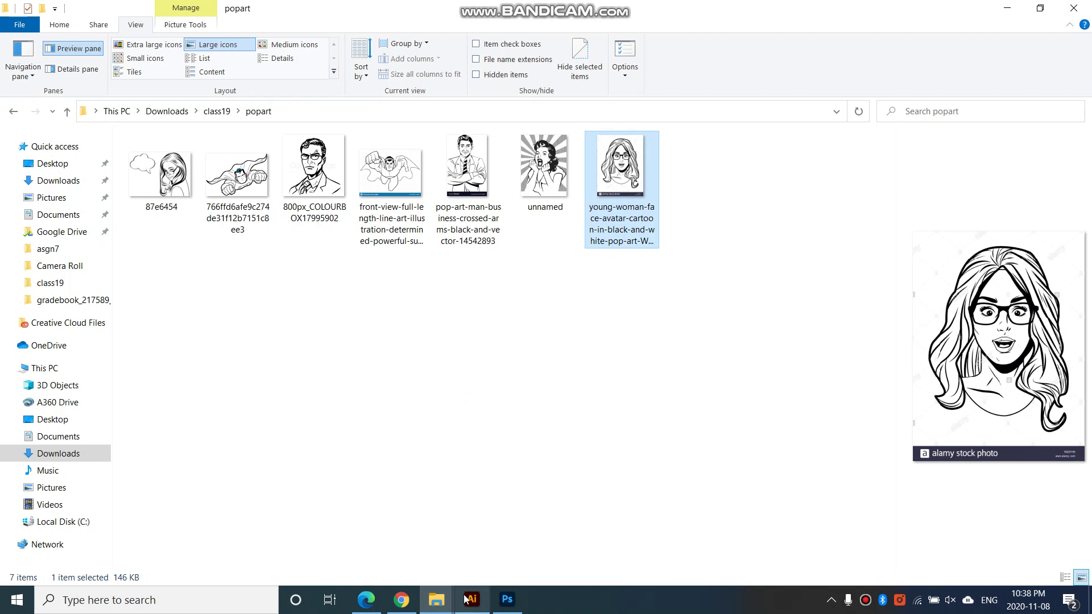
- Place the young-woman image from class19 > popart, sized across the whole artboard
{"action": "left_click", "coordinate": [477, 607]}
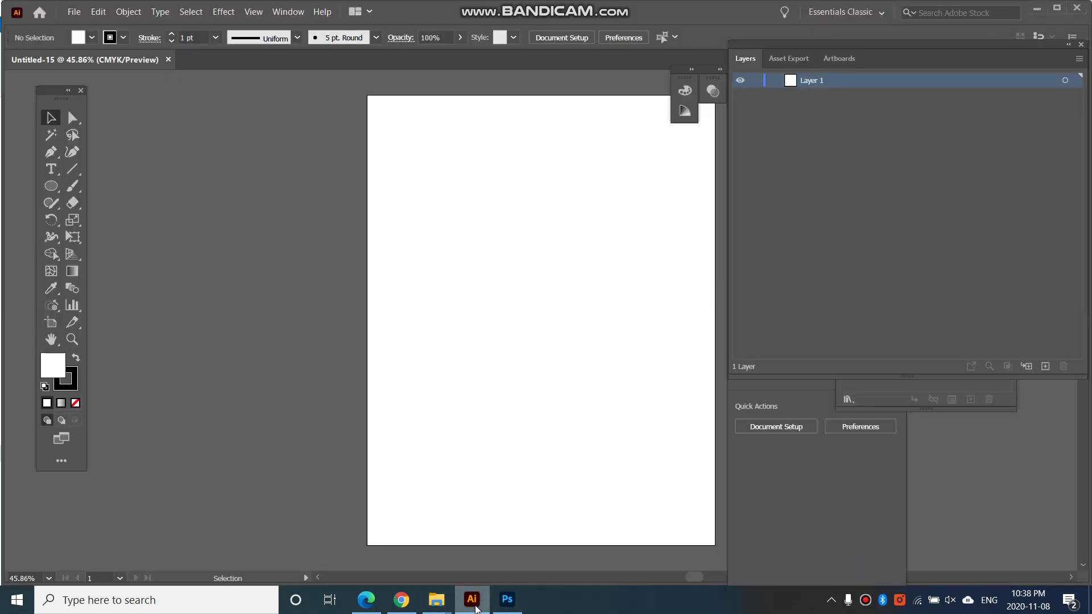
{"action": "left_click", "coordinate": [74, 12]}
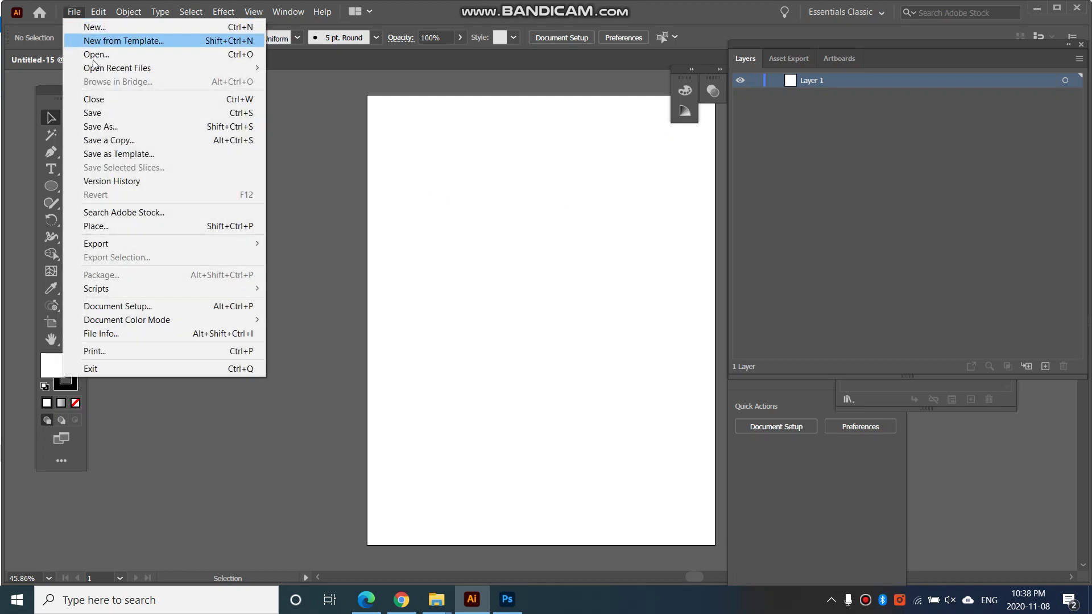
{"action": "left_click", "coordinate": [115, 225]}
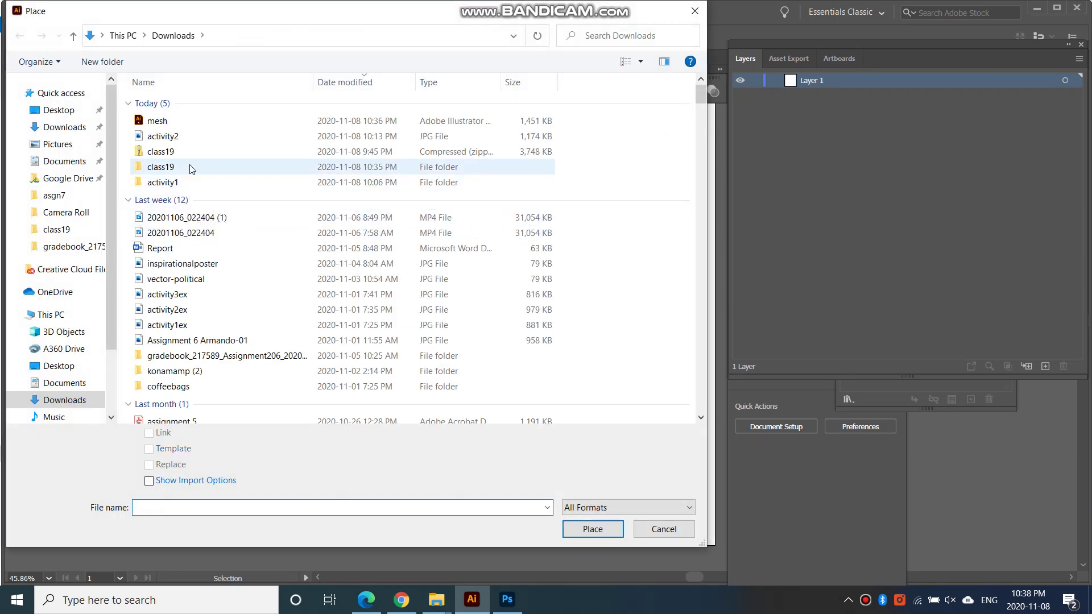
{"action": "double_click", "coordinate": [191, 168]}
{"action": "double_click", "coordinate": [249, 114]}
{"action": "left_click", "coordinate": [631, 172]}
{"action": "left_click", "coordinate": [592, 529]}
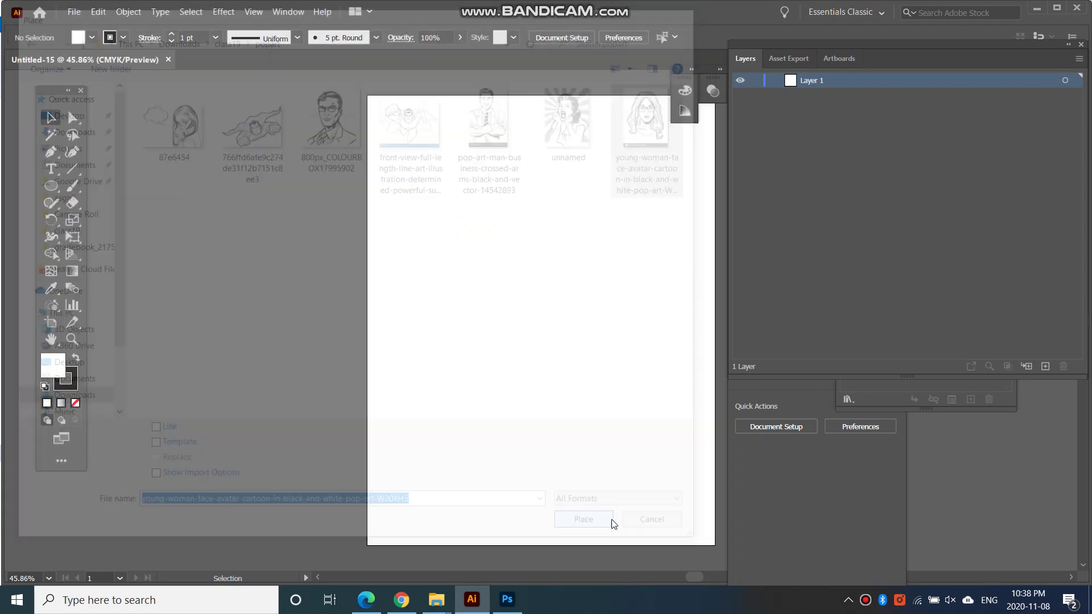
{"action": "left_click_drag", "start_coordinate": [373, 126], "coordinate": [760, 513]}
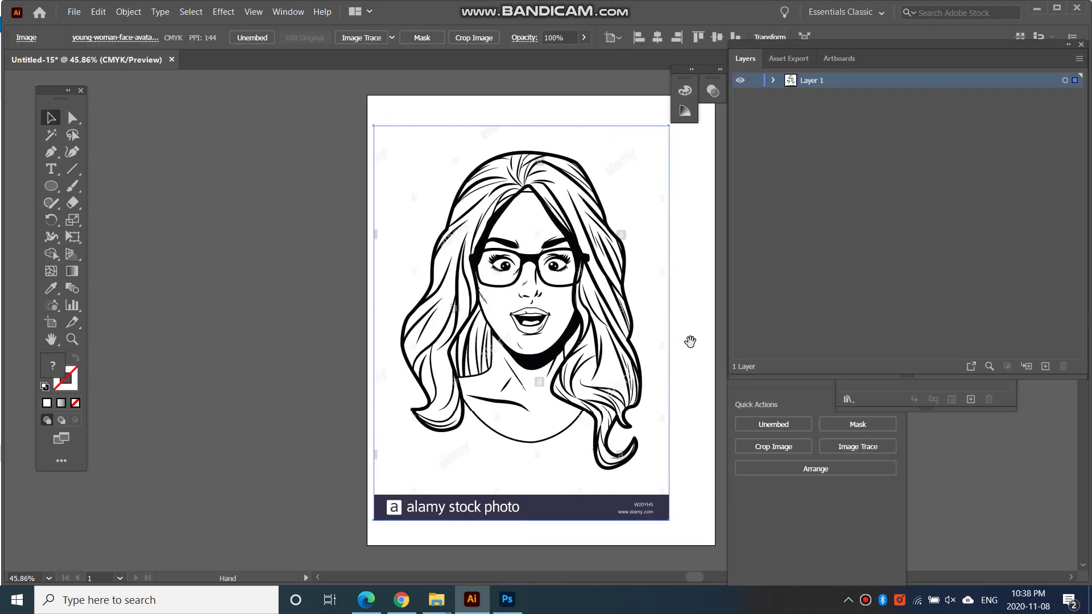
{"action": "left_click_drag", "start_coordinate": [695, 341], "coordinate": [589, 316]}
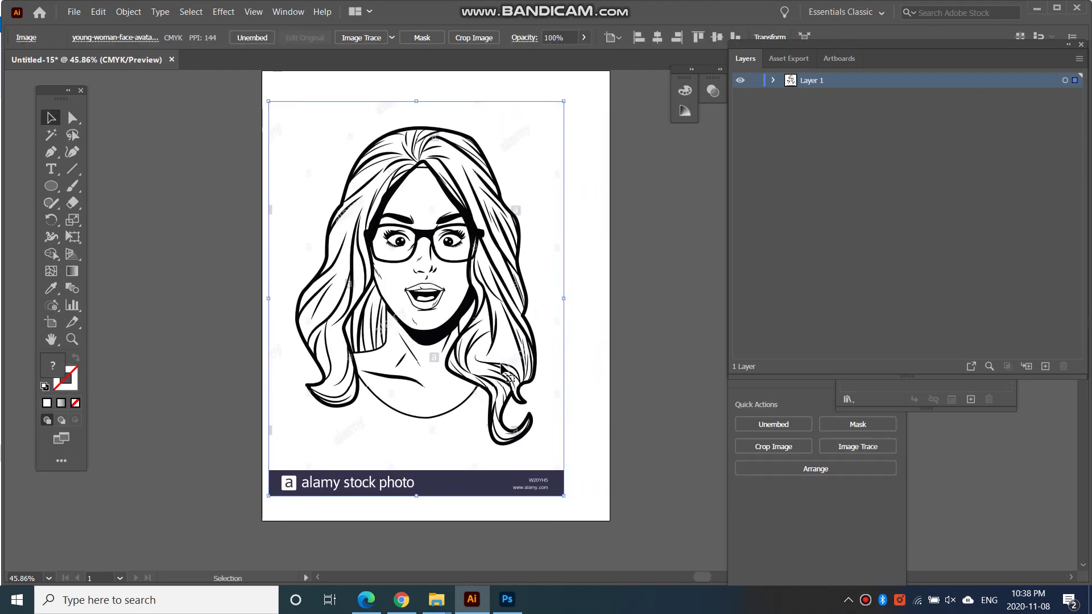
- Nudge the portrait slightly and trace it with the 3 Colors Image Trace preset
{"action": "left_click_drag", "start_coordinate": [455, 303], "coordinate": [467, 300]}
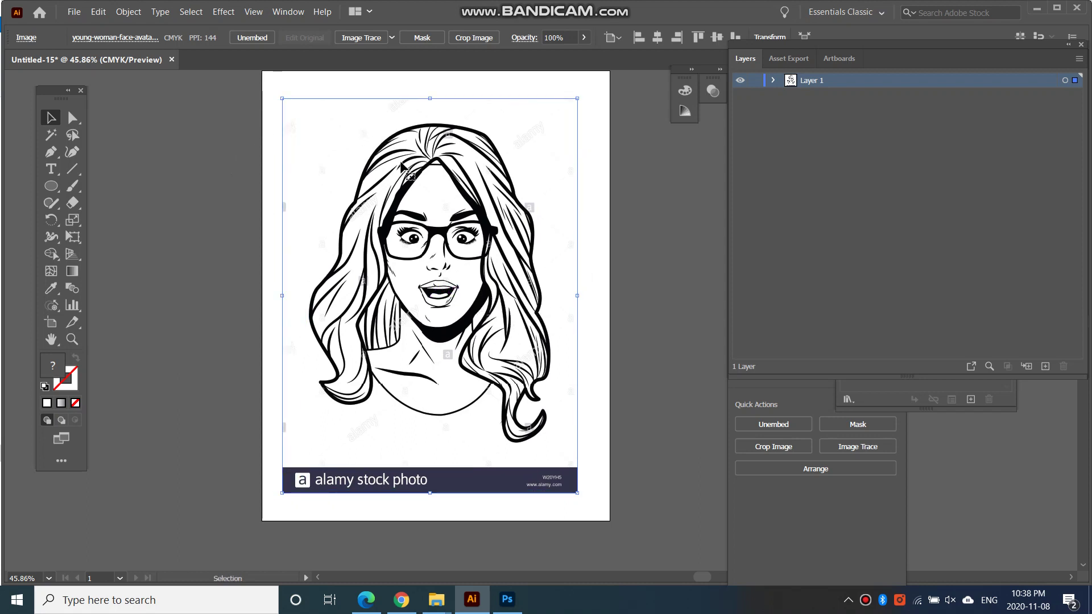
{"action": "left_click", "coordinate": [391, 38]}
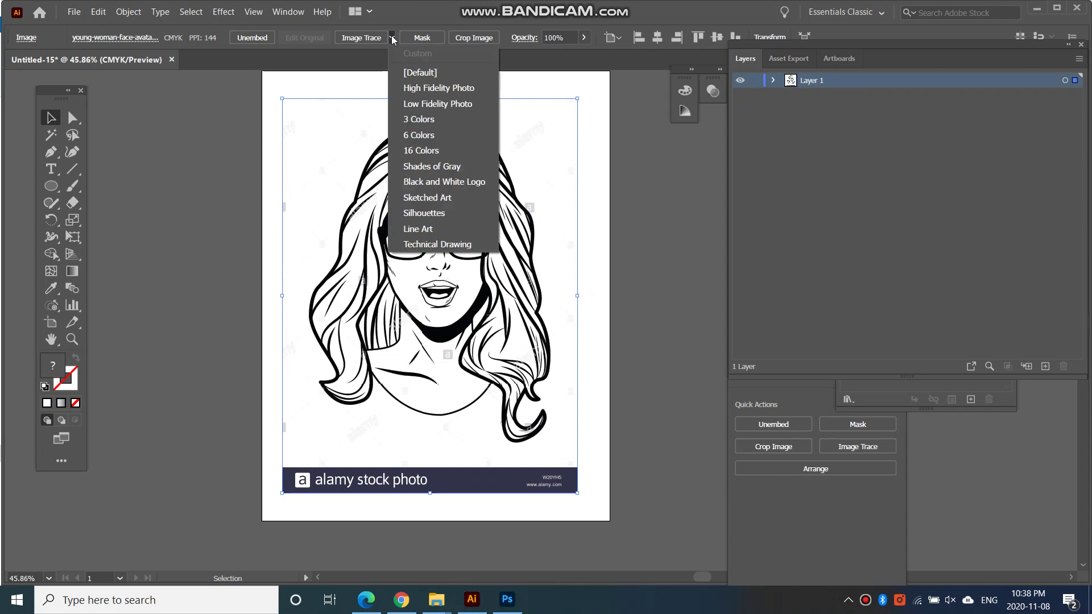
{"action": "left_click", "coordinate": [418, 120]}
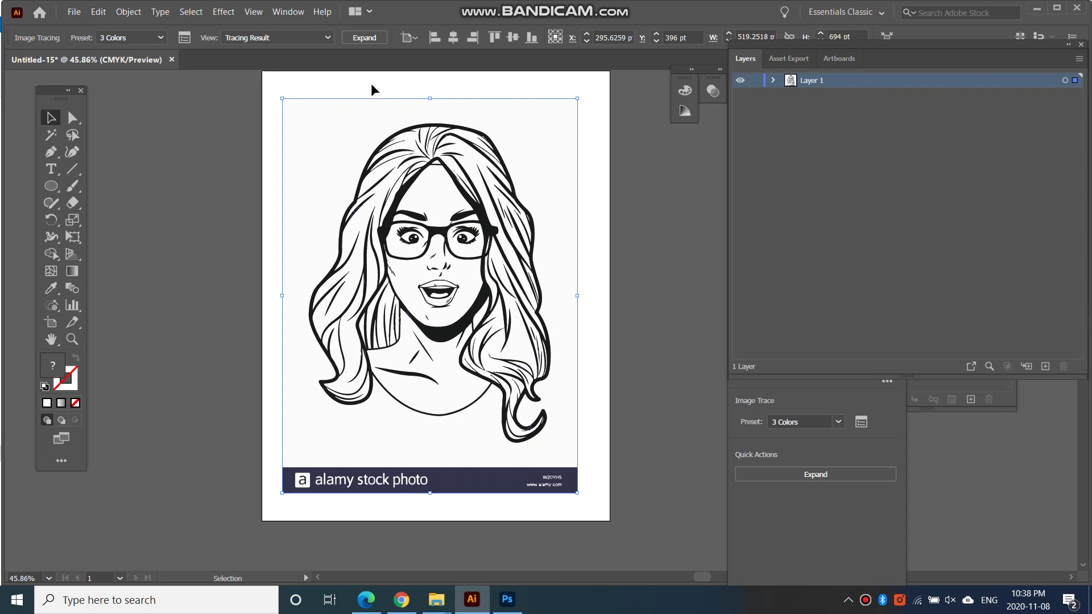
- Expand the tracing into paths and ungroup it into separate shapes
{"action": "left_click", "coordinate": [360, 39]}
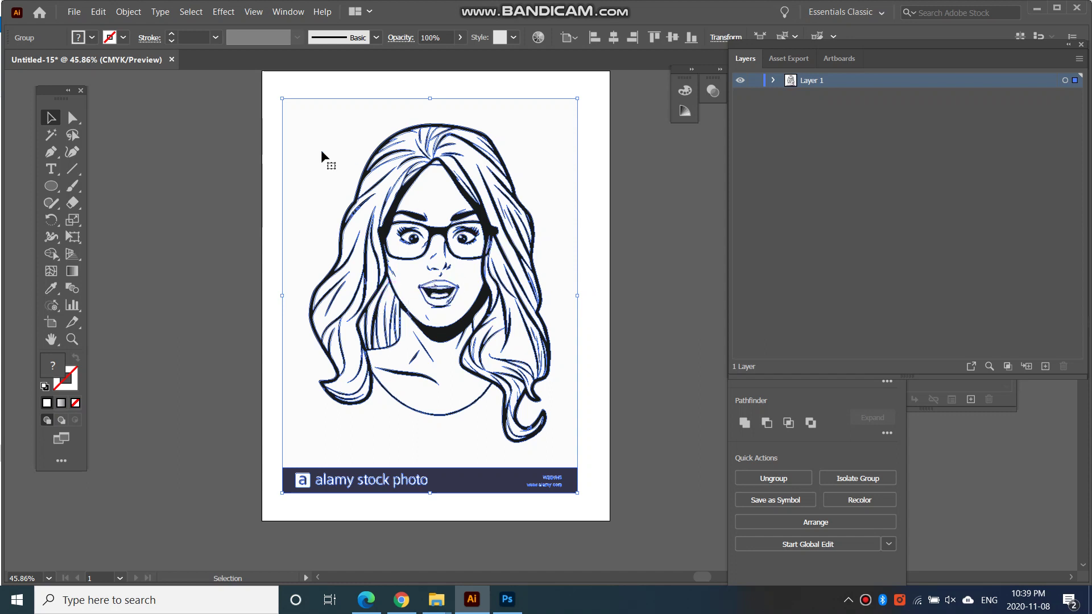
{"action": "left_click", "coordinate": [129, 12]}
{"action": "left_click", "coordinate": [169, 87]}
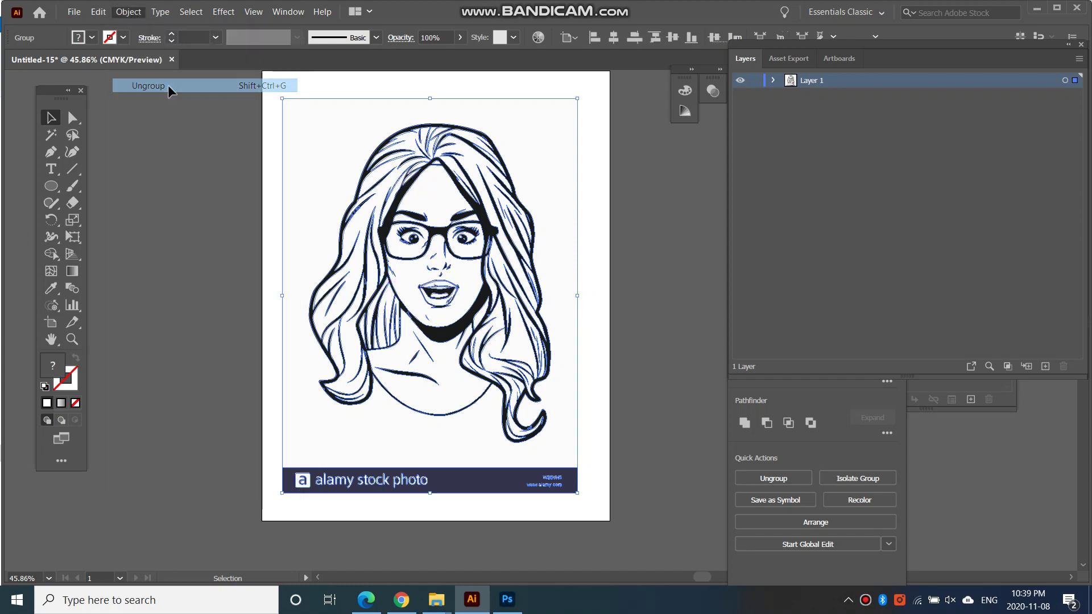
- Select the hair, forehead, face and full-picture shapes one by one to check them
{"action": "left_click", "coordinate": [243, 151]}
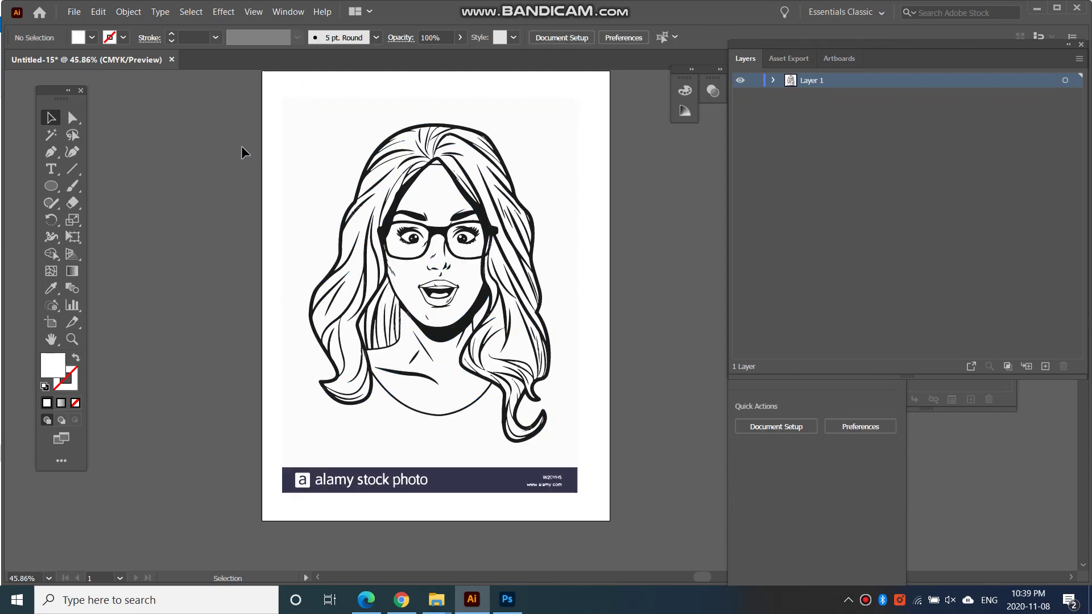
{"action": "left_click", "coordinate": [372, 179]}
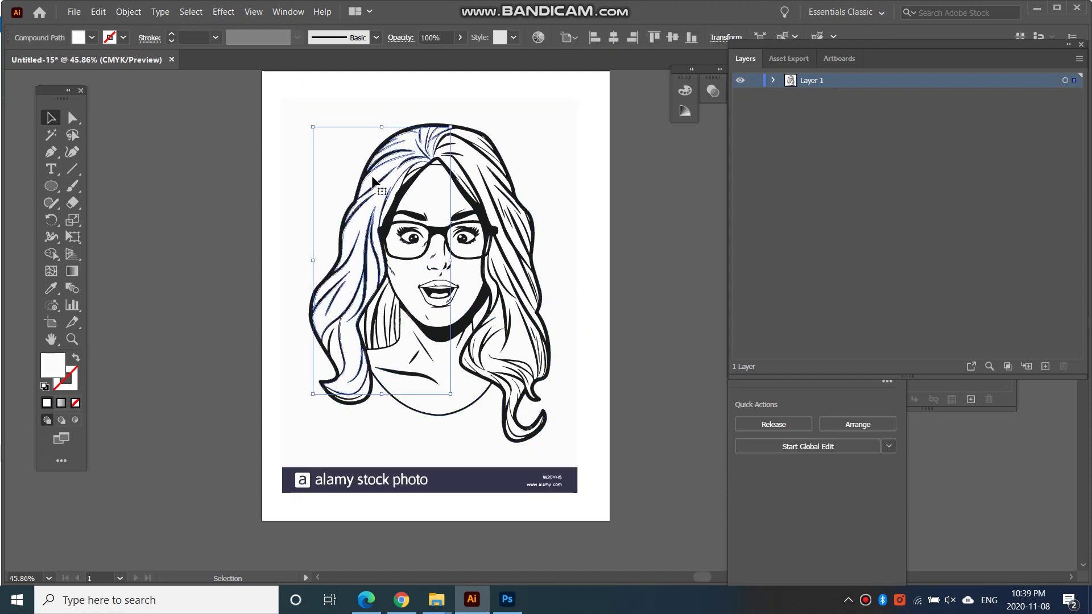
{"action": "left_click", "coordinate": [498, 188]}
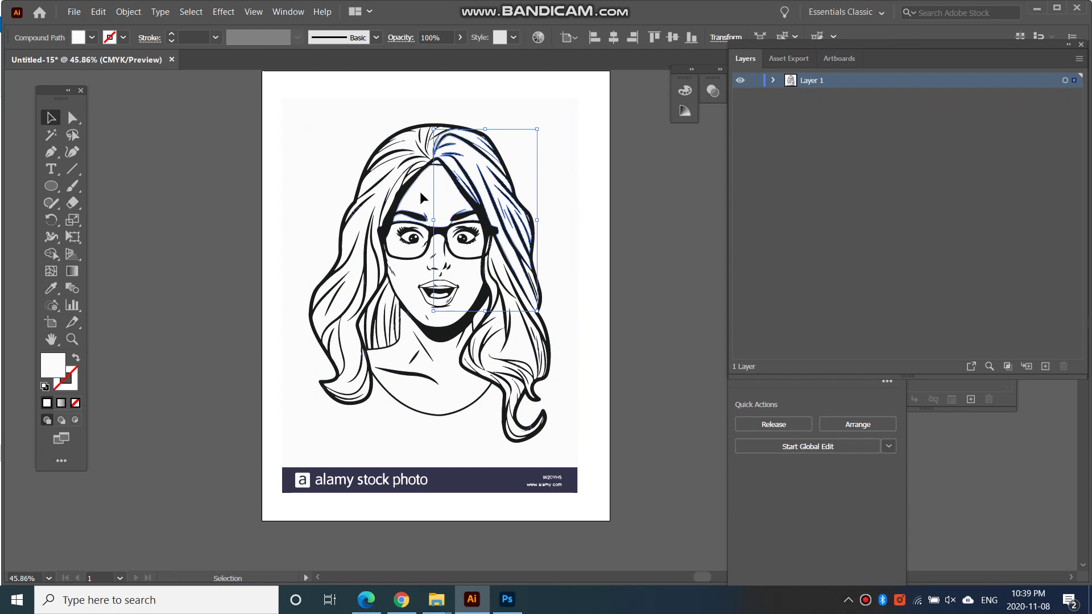
{"action": "left_click", "coordinate": [420, 191]}
{"action": "left_click", "coordinate": [418, 269]}
{"action": "left_click", "coordinate": [563, 185]}
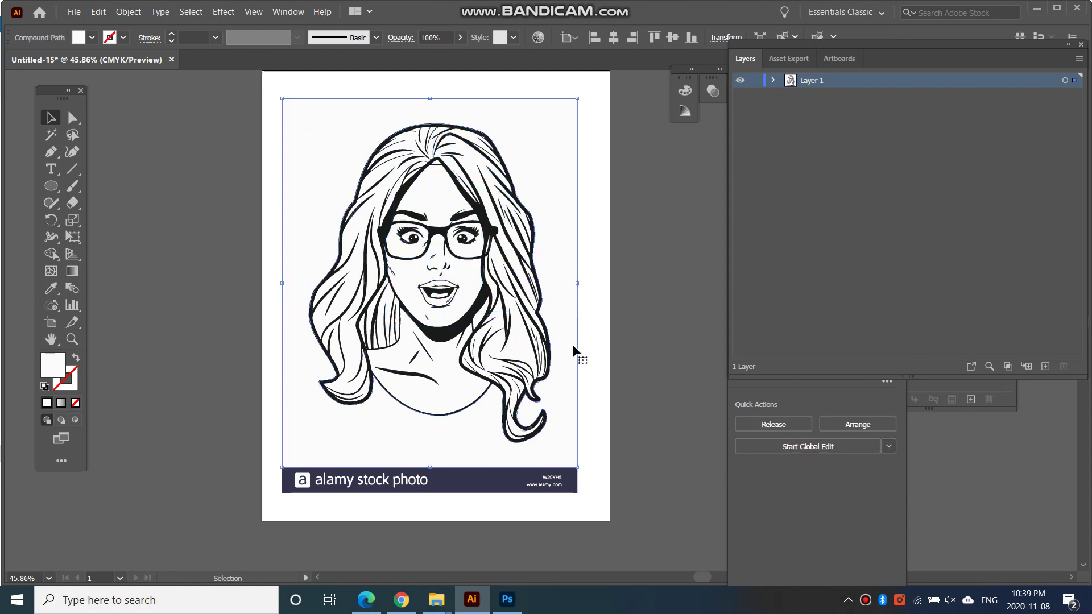
- Delete the alamy stock photo banner objects and zoom the view to 50%
{"action": "left_click_drag", "start_coordinate": [616, 515], "coordinate": [276, 474]}
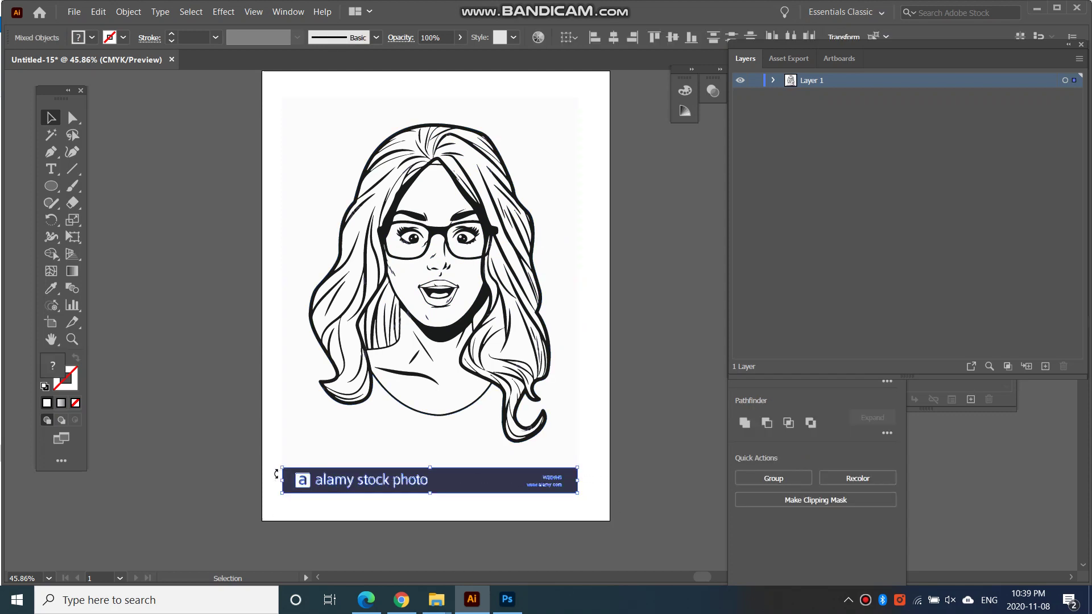
{"action": "key", "text": "Delete"}
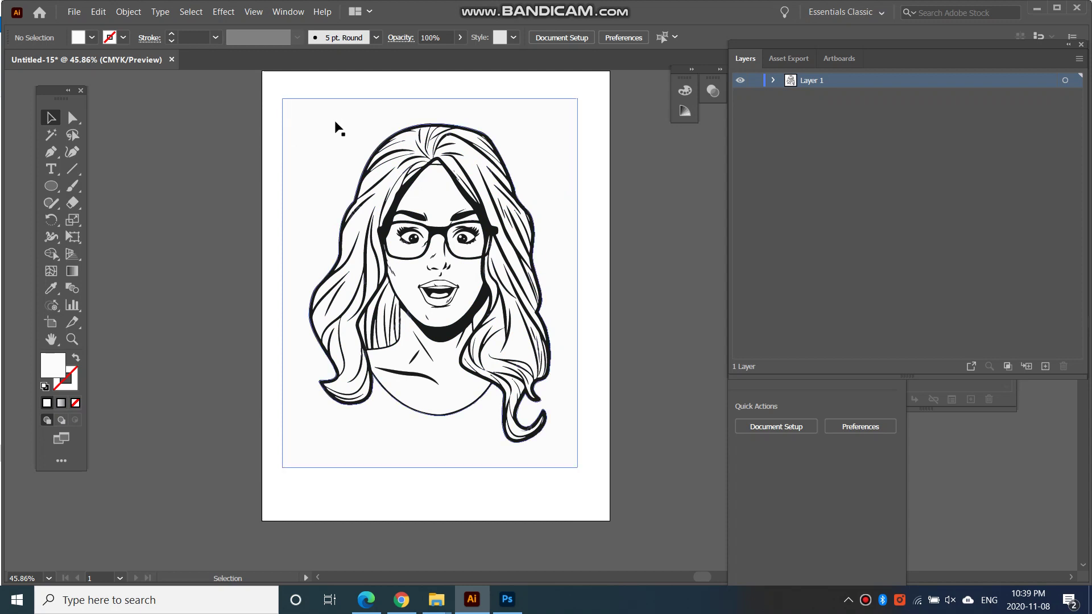
{"action": "key", "text": "ctrl+equal"}
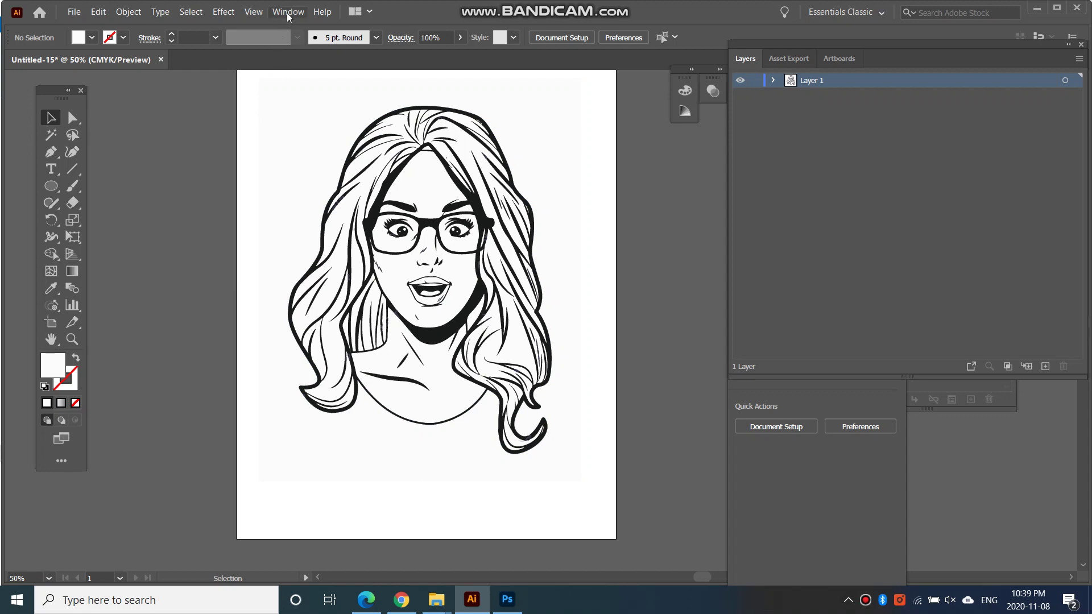
- Turn on the grid over the artboard, then select and deselect the face artwork
{"action": "left_click", "coordinate": [253, 12]}
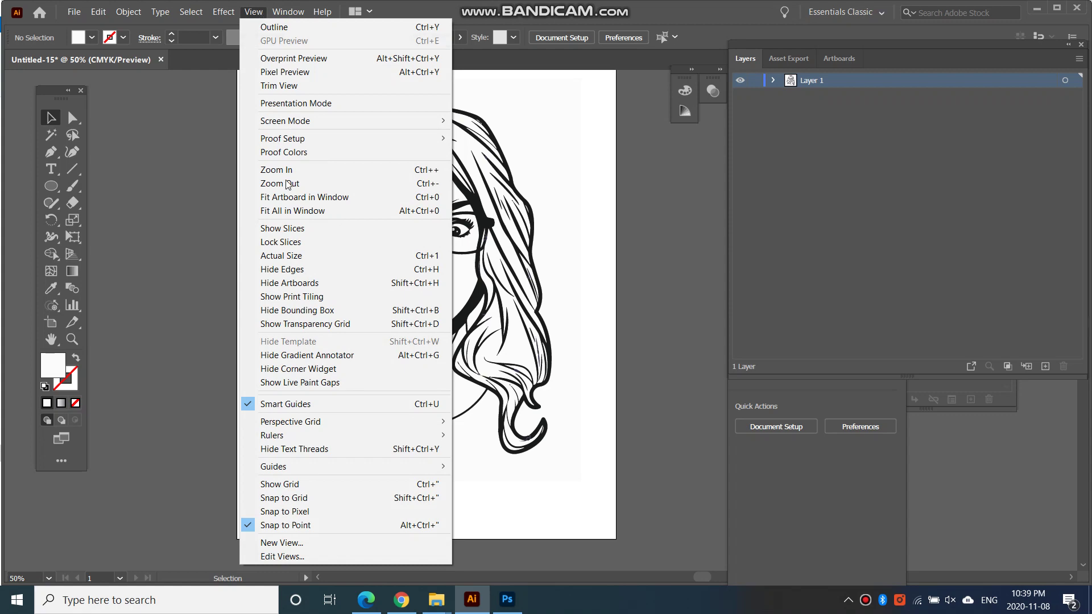
{"action": "left_click", "coordinate": [282, 484]}
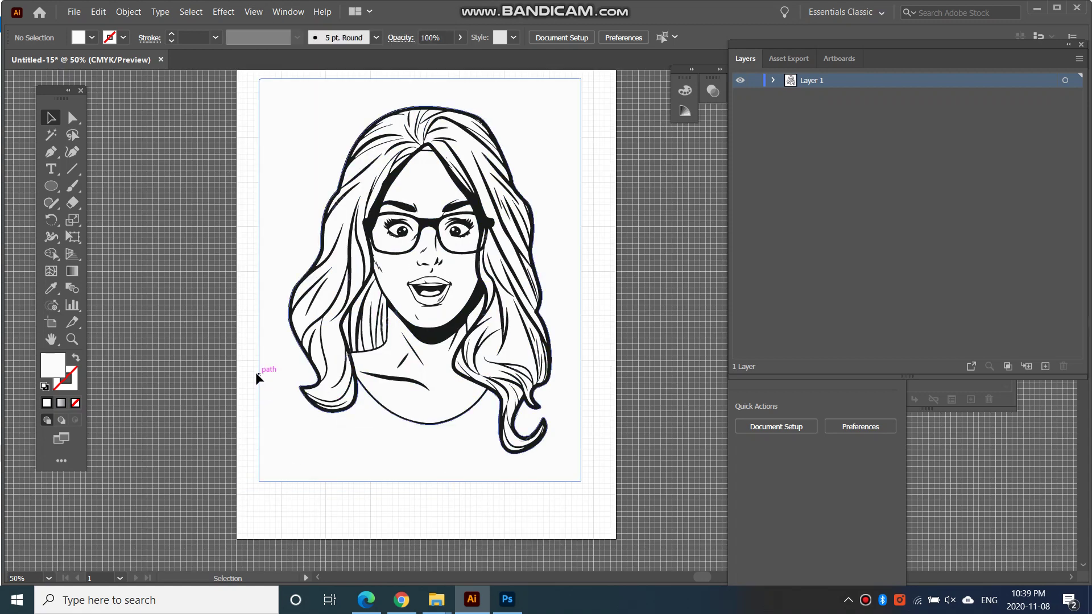
{"action": "left_click", "coordinate": [326, 453]}
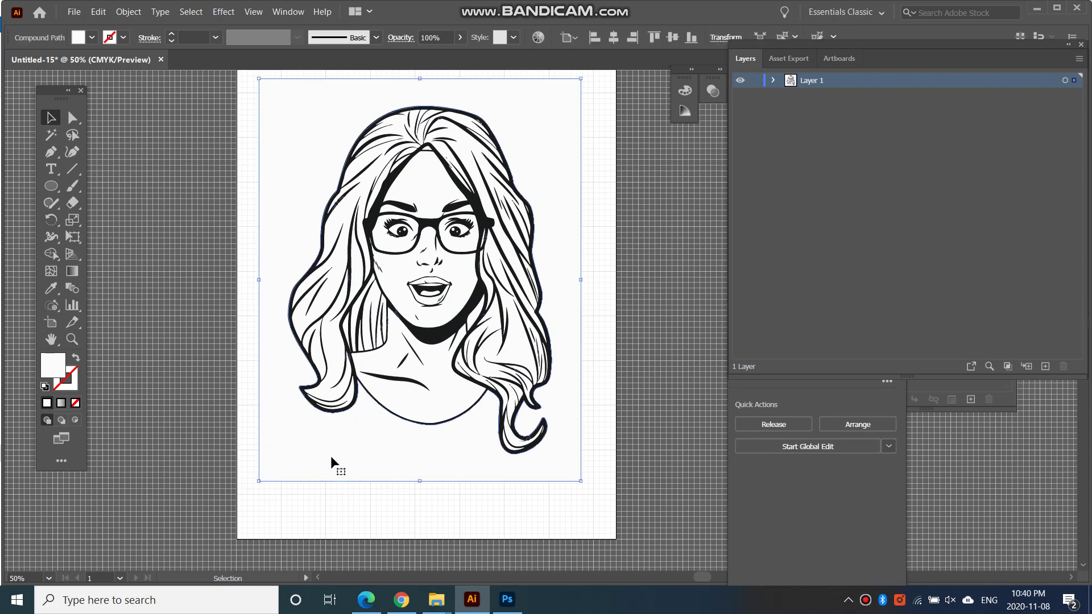
{"action": "left_click", "coordinate": [285, 135]}
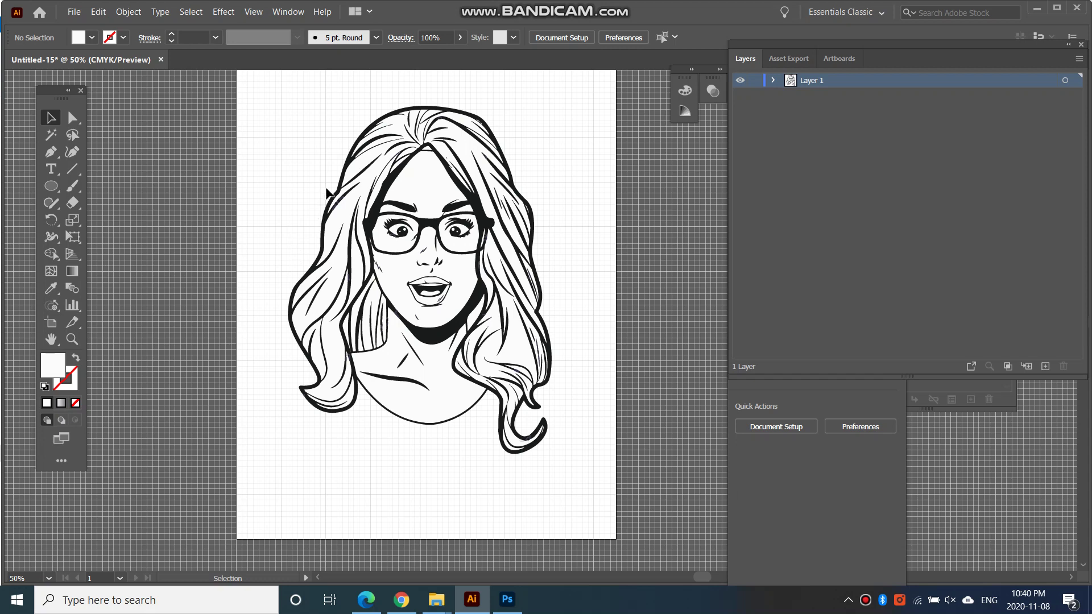
{"action": "key", "text": "ctrl"}
{"action": "key", "text": "ctrl+plus"}
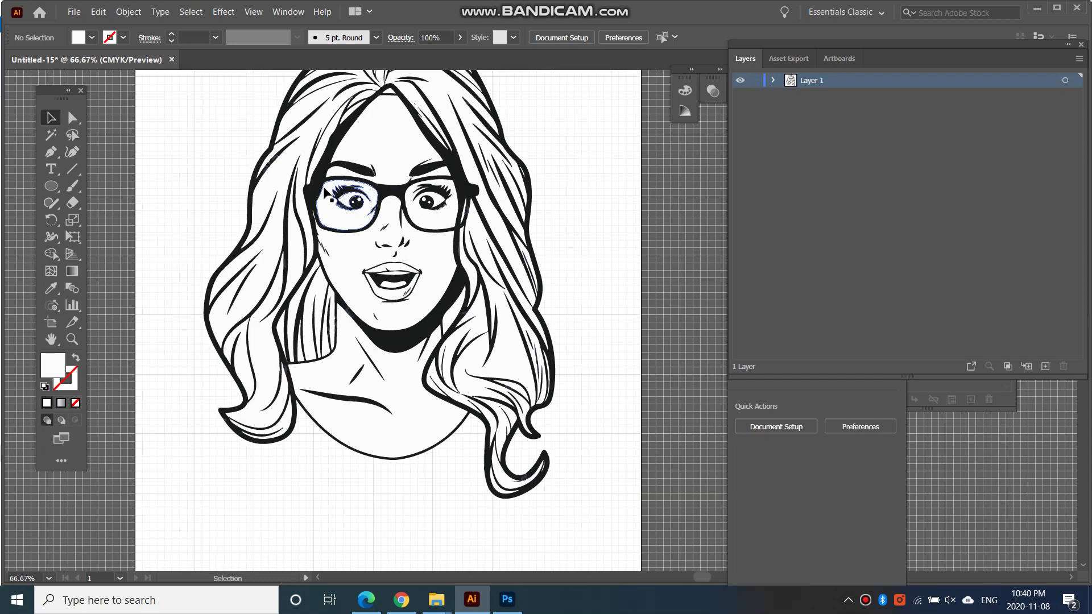
{"action": "key", "text": "space"}
{"action": "left_click_drag", "start_coordinate": [565, 207], "coordinate": [607, 252]}
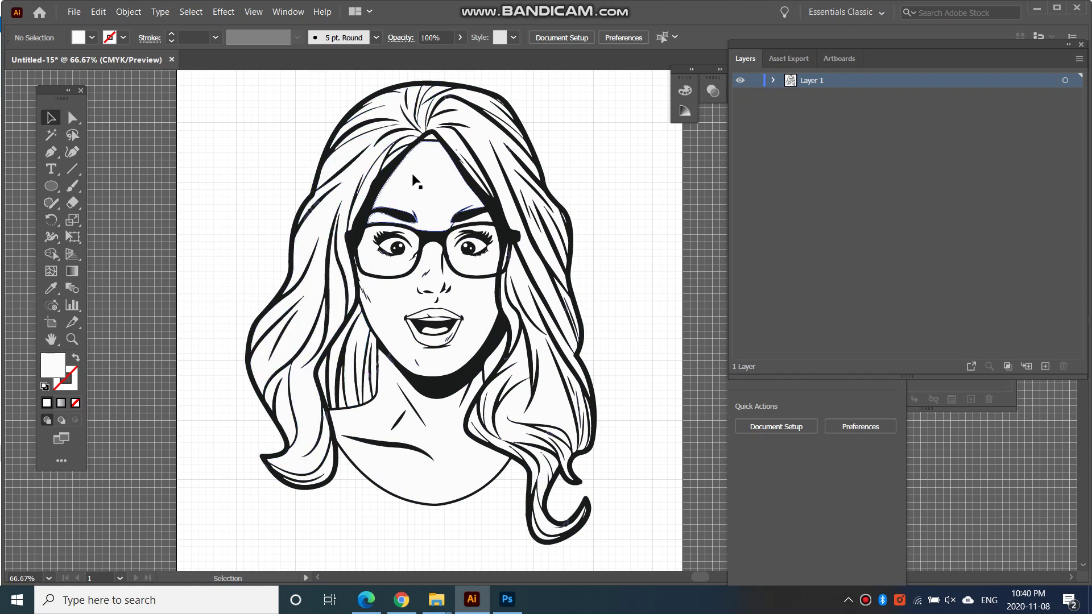
{"action": "left_click", "coordinate": [392, 358]}
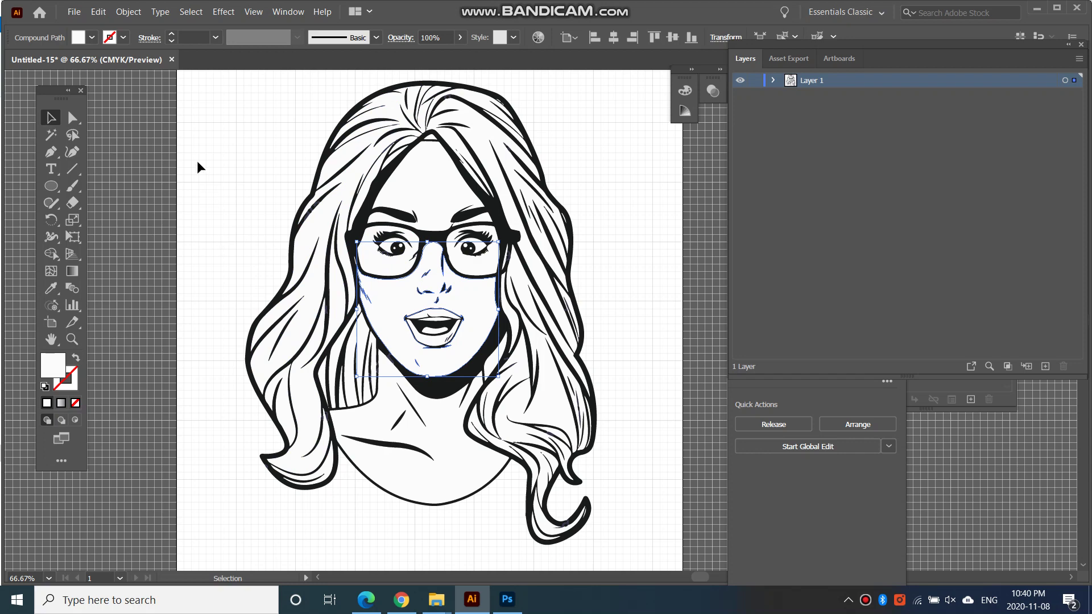
{"action": "key", "text": "ctrl+plus"}
{"action": "key", "text": "ctrl+plus"}
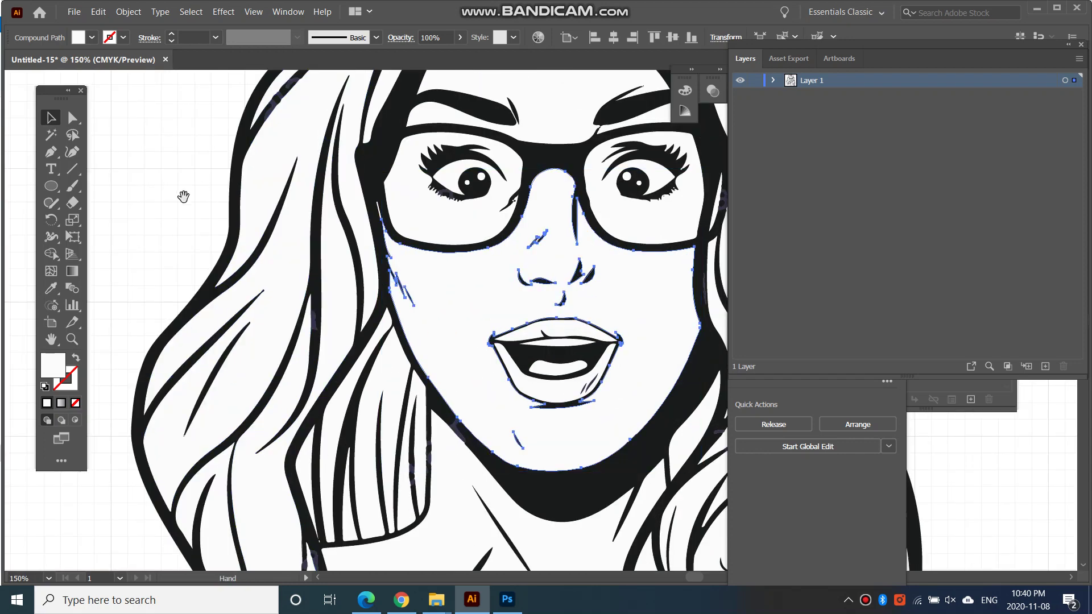
{"action": "left_click_drag", "start_coordinate": [183, 196], "coordinate": [290, 260]}
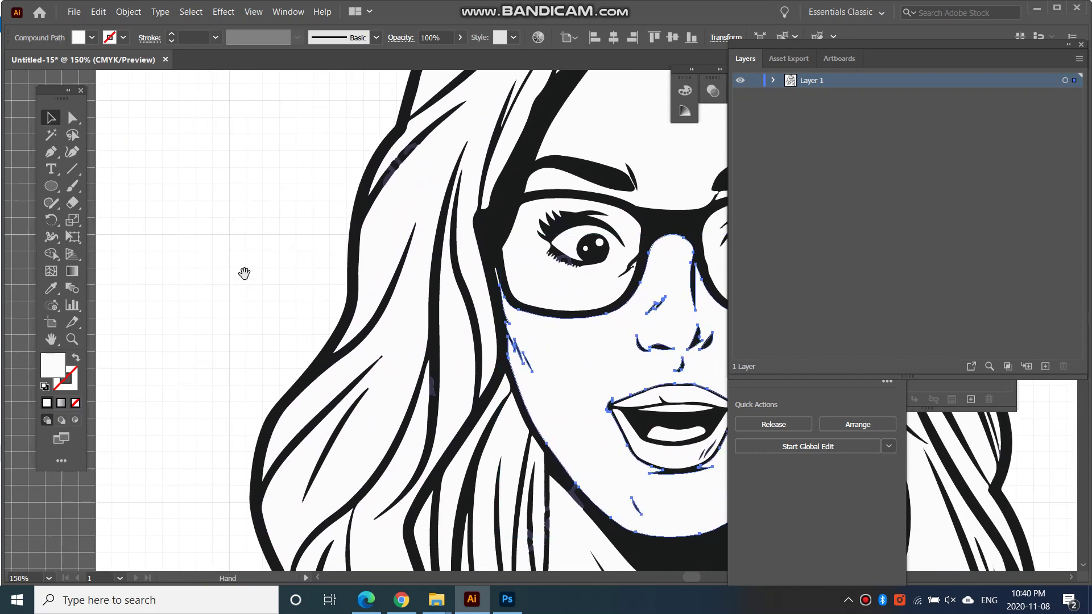
{"action": "left_click_drag", "start_coordinate": [307, 244], "coordinate": [283, 261]}
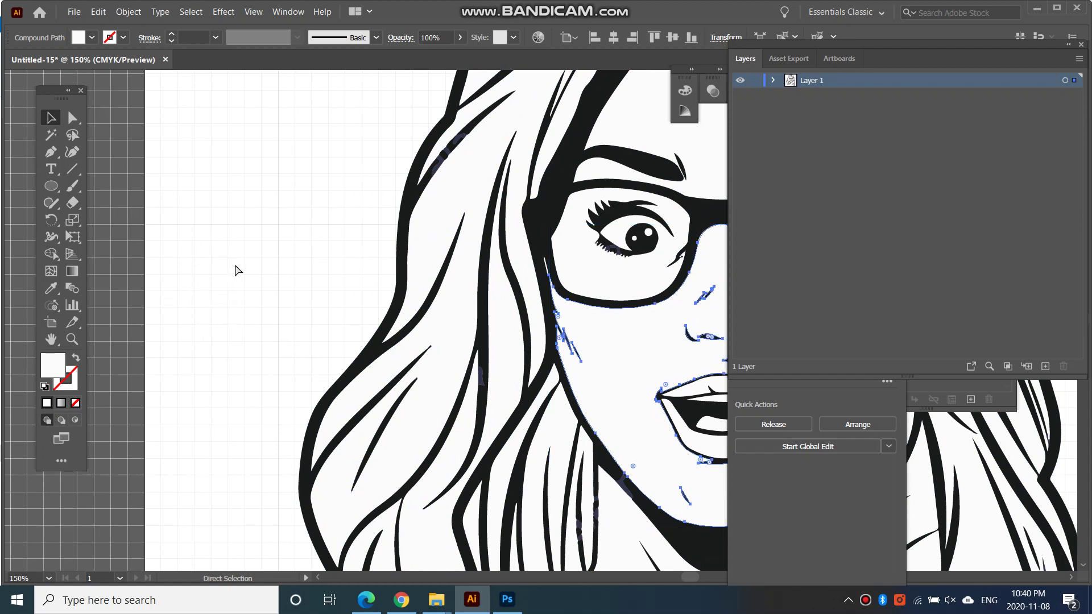
{"action": "key", "text": "ctrl+equal"}
{"action": "left_click_drag", "start_coordinate": [296, 206], "coordinate": [523, 239]}
- Show the Swatches panel and open the Art History > Pop Art swatch library
{"action": "left_click_drag", "start_coordinate": [339, 249], "coordinate": [251, 246]}
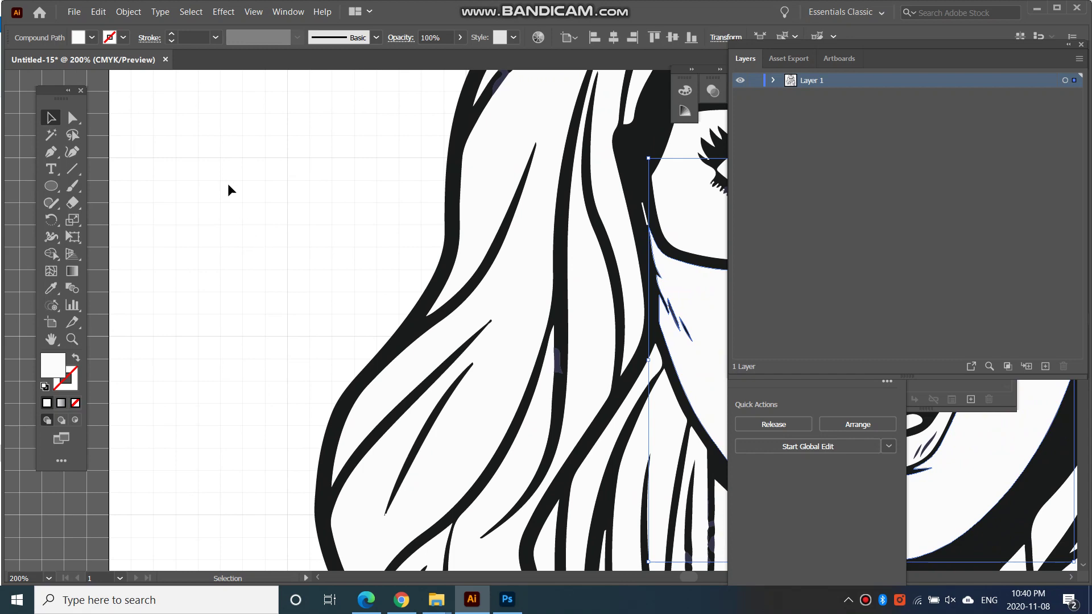
{"action": "left_click", "coordinate": [290, 14]}
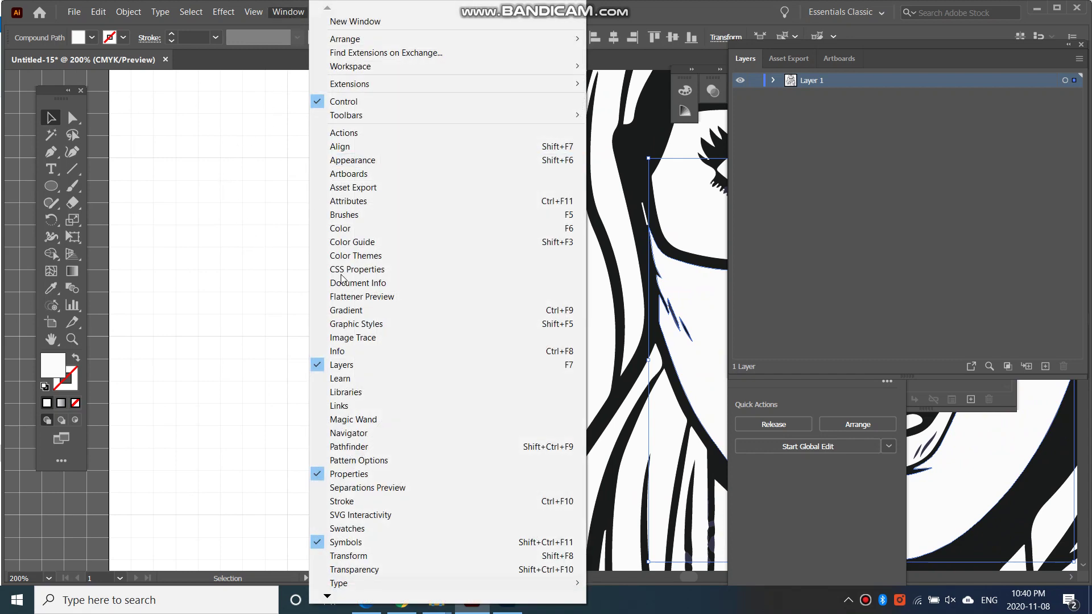
{"action": "left_click", "coordinate": [375, 529]}
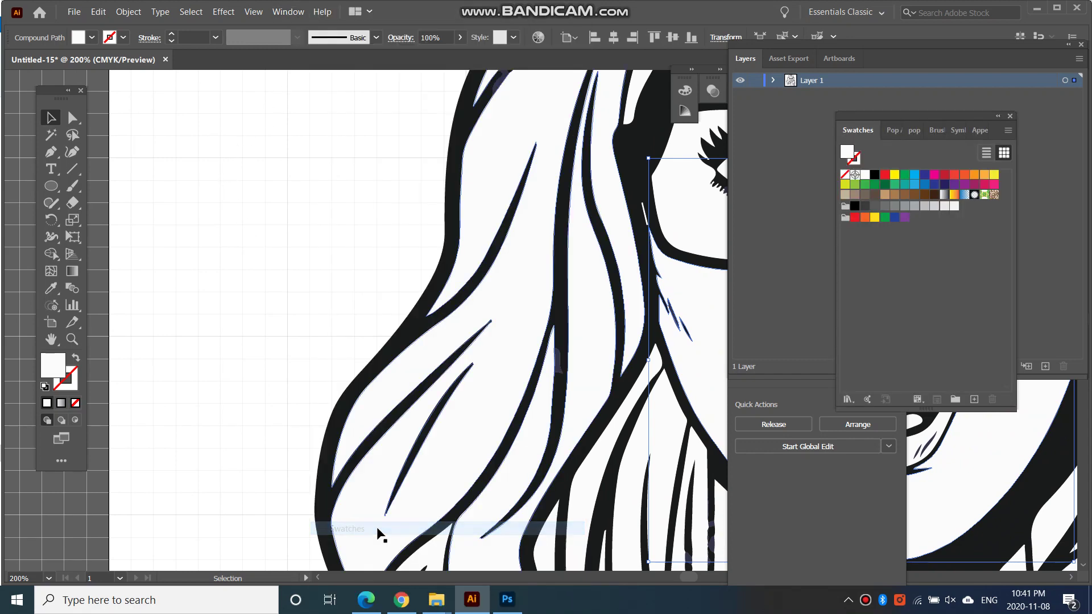
{"action": "left_click", "coordinate": [1008, 131]}
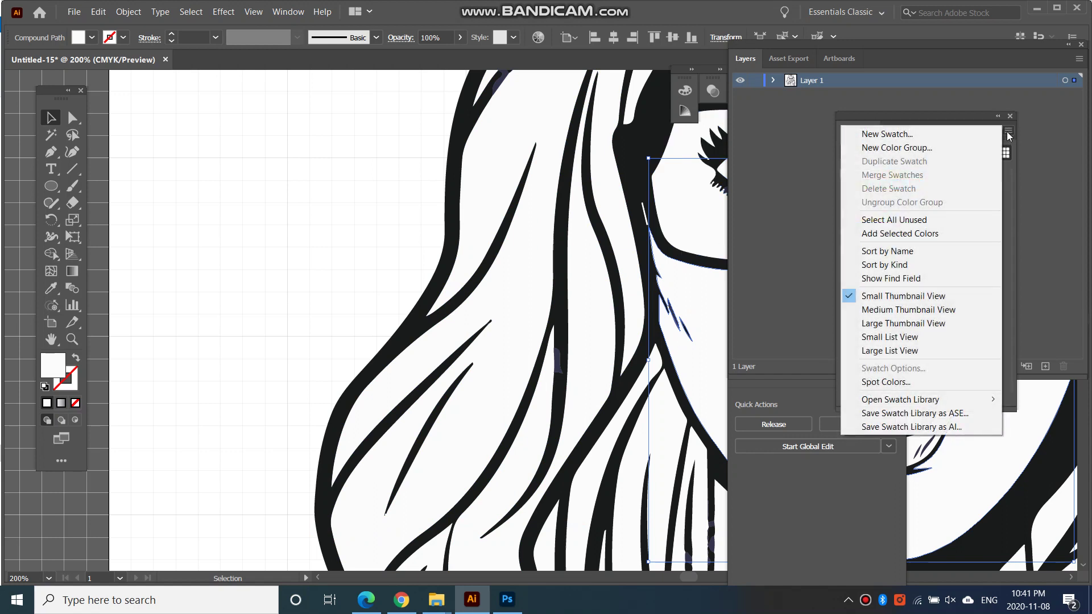
{"action": "mouse_move", "coordinate": [977, 393]}
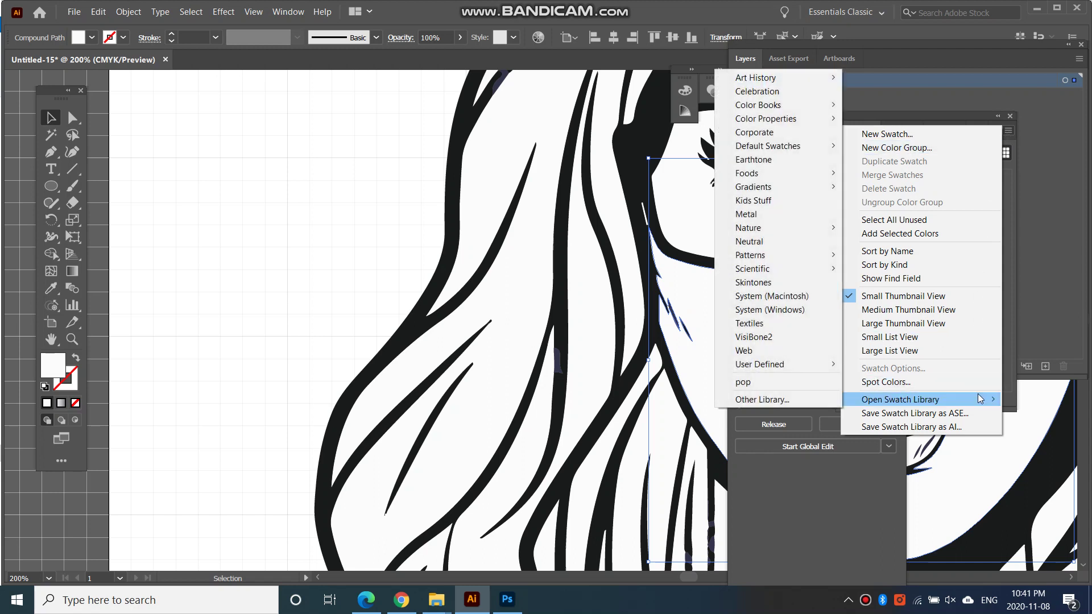
{"action": "mouse_move", "coordinate": [782, 82]}
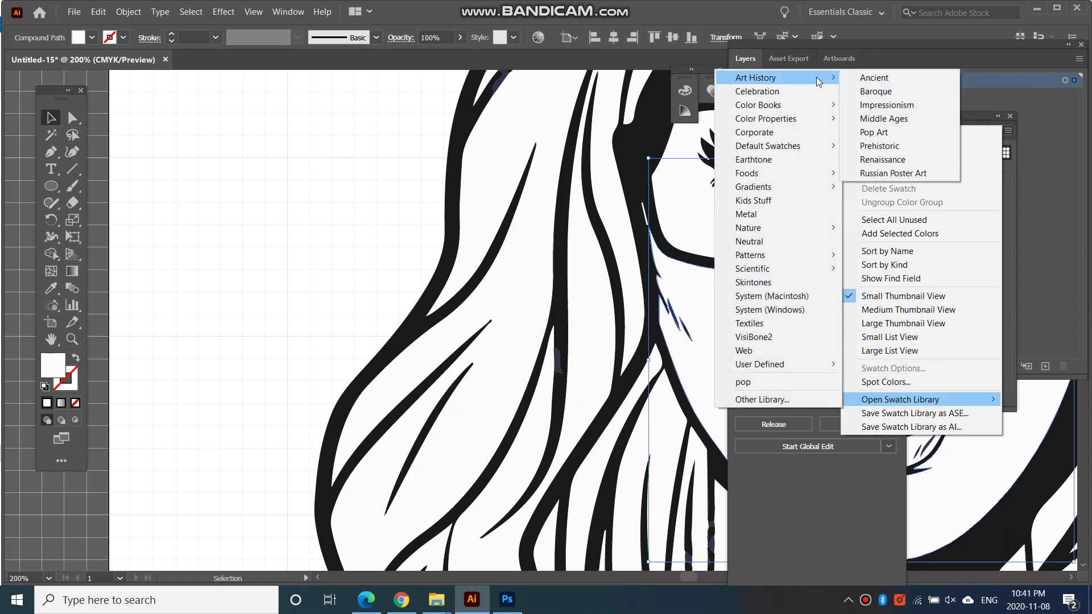
{"action": "left_click", "coordinate": [869, 134]}
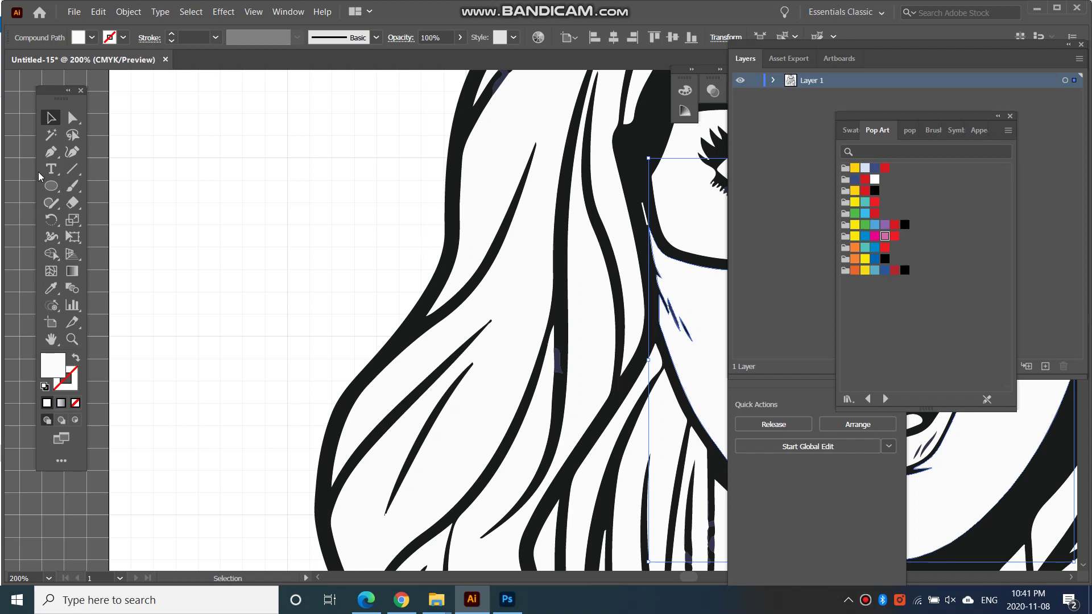
- Draw a tiny circle left of the hair, fill it Pop Art pink, and nudge it upward
{"action": "left_click", "coordinate": [55, 186]}
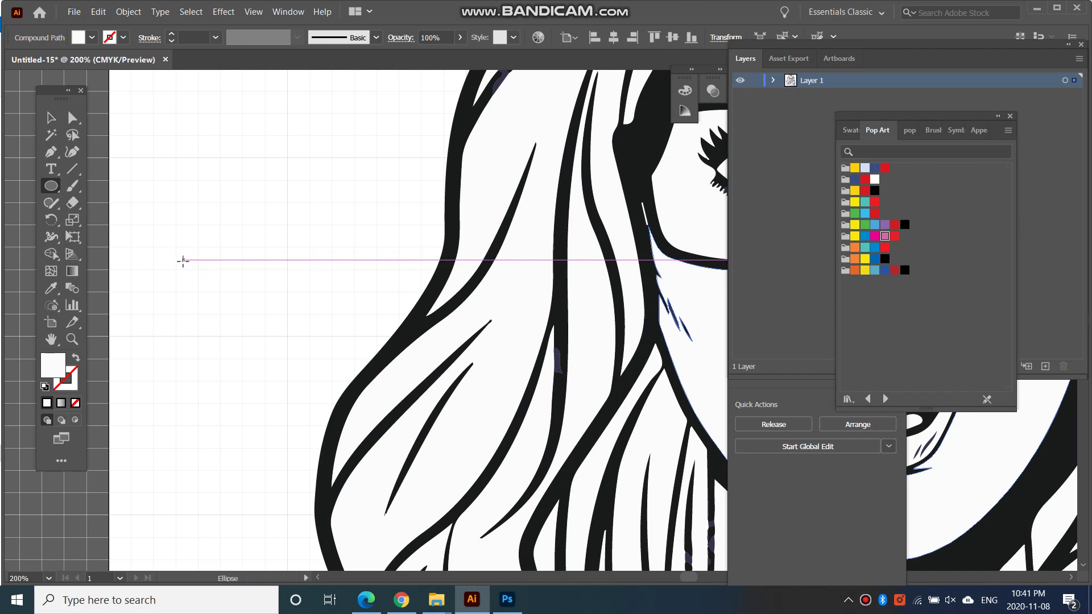
{"action": "left_click_drag", "start_coordinate": [185, 263], "coordinate": [192, 272]}
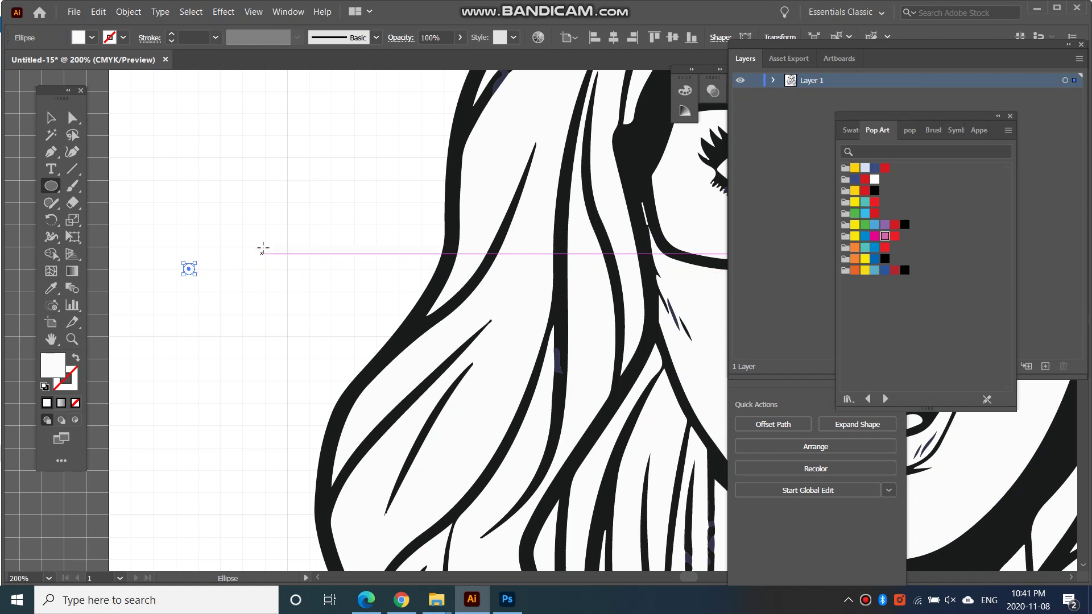
{"action": "left_click", "coordinate": [885, 237]}
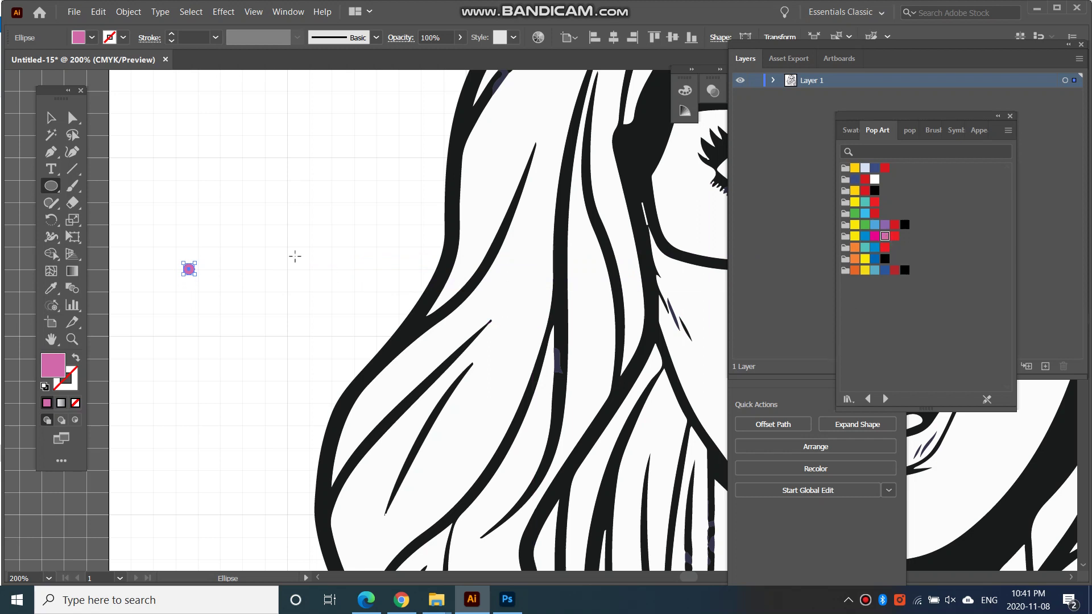
{"action": "left_click", "coordinate": [51, 118]}
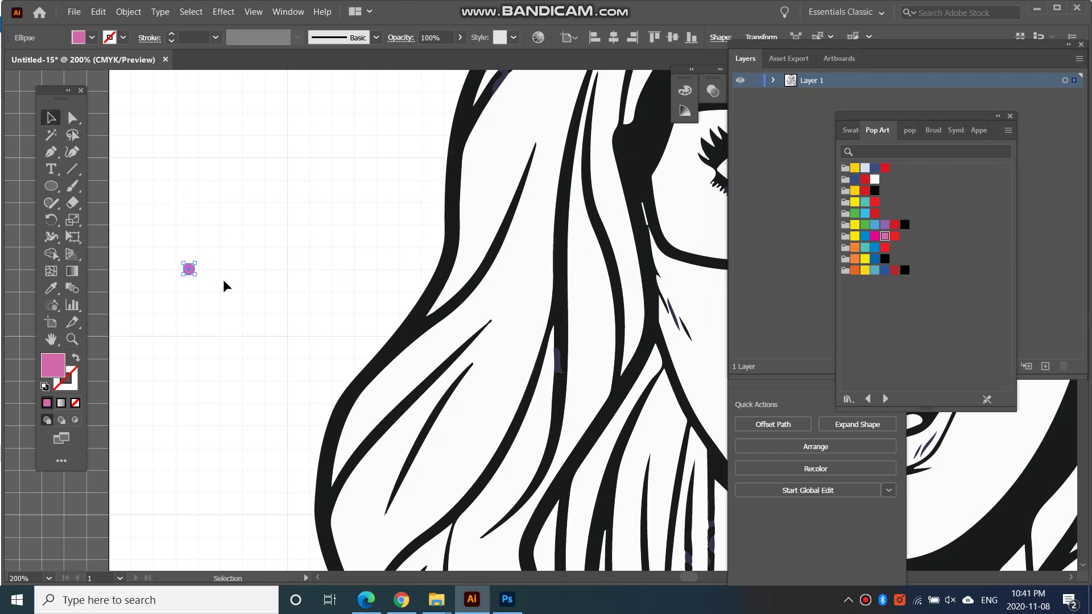
{"action": "left_click", "coordinate": [196, 276]}
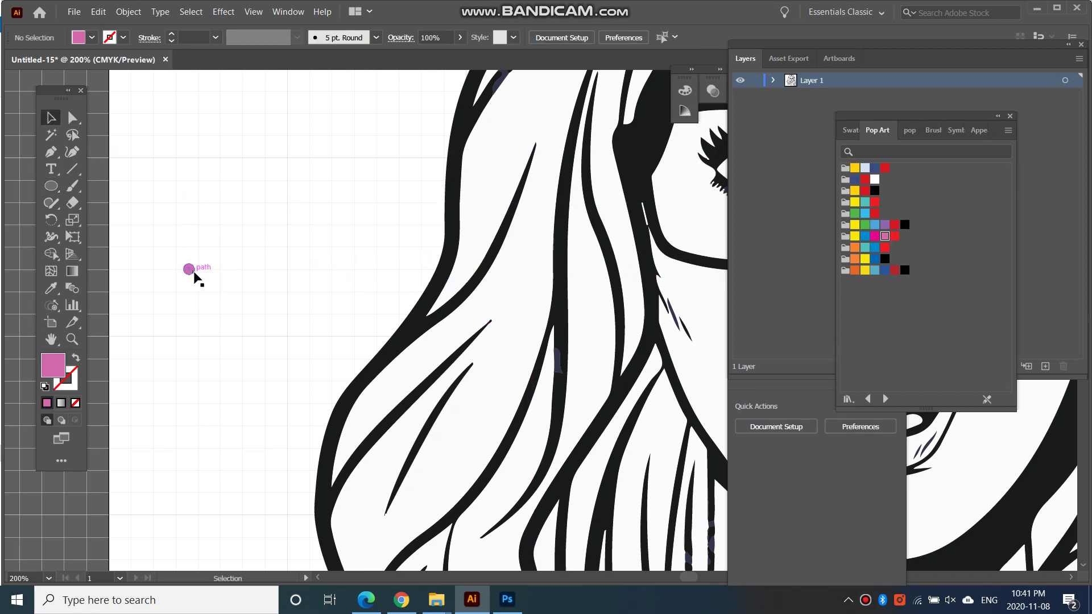
{"action": "key", "text": "ctrl+equal"}
{"action": "left_click_drag", "start_coordinate": [193, 271], "coordinate": [402, 273]}
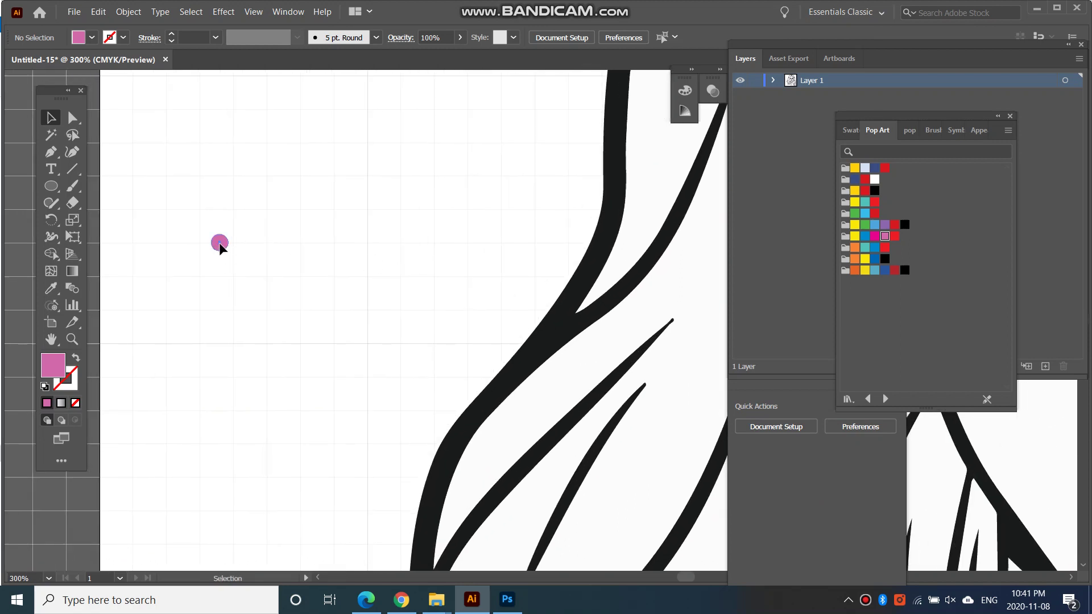
{"action": "left_click_drag", "start_coordinate": [222, 246], "coordinate": [216, 221]}
- Set the fill colour to white, then undo it on the pink circle
{"action": "left_click", "coordinate": [52, 186]}
{"action": "left_click_drag", "start_coordinate": [56, 188], "coordinate": [101, 192]}
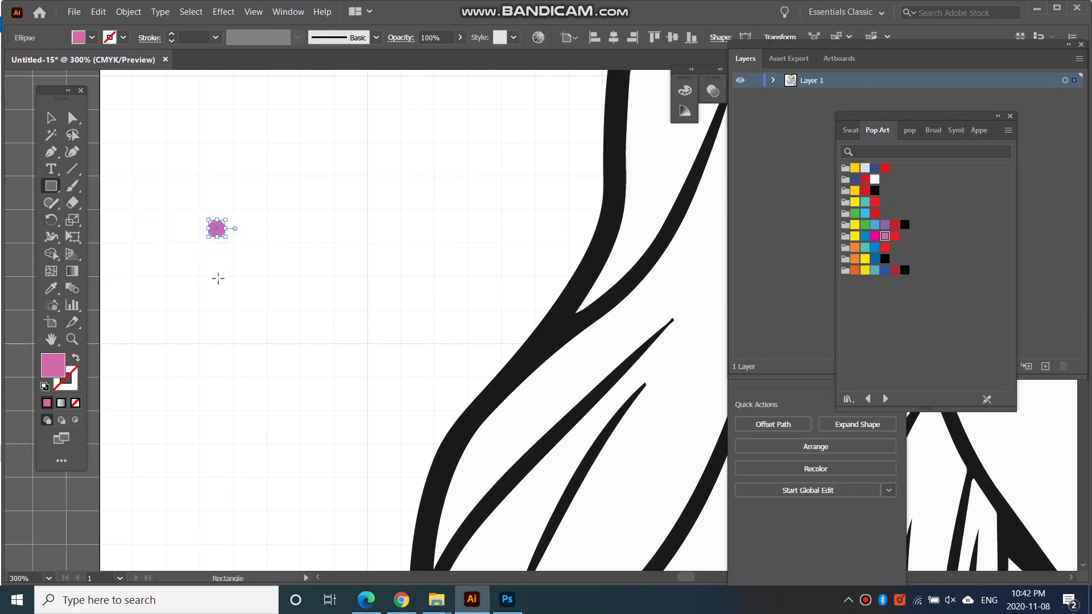
{"action": "double_click", "coordinate": [54, 372]}
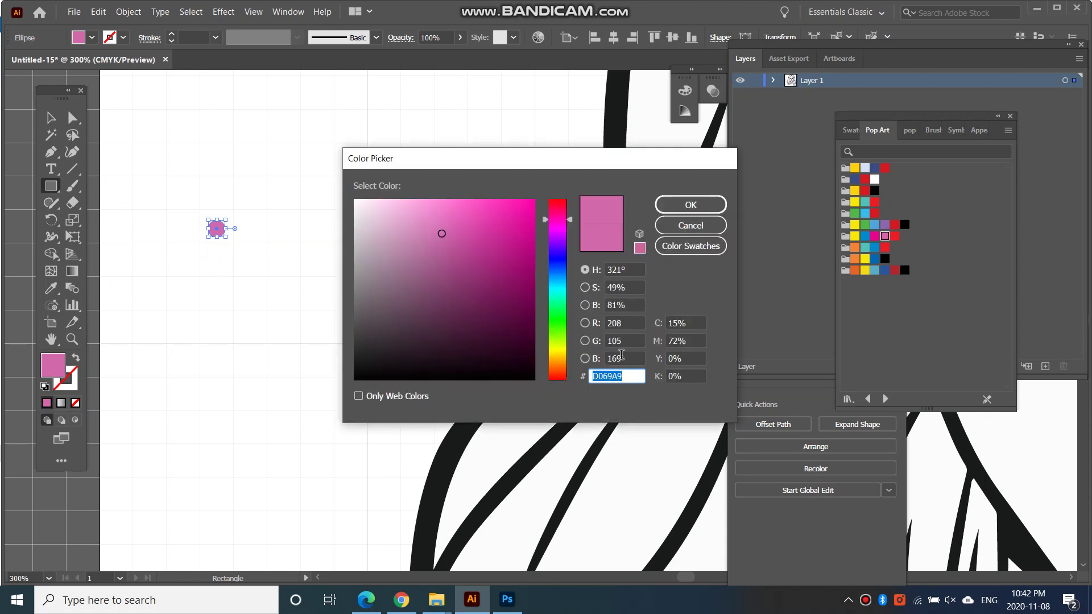
{"action": "left_click", "coordinate": [357, 201]}
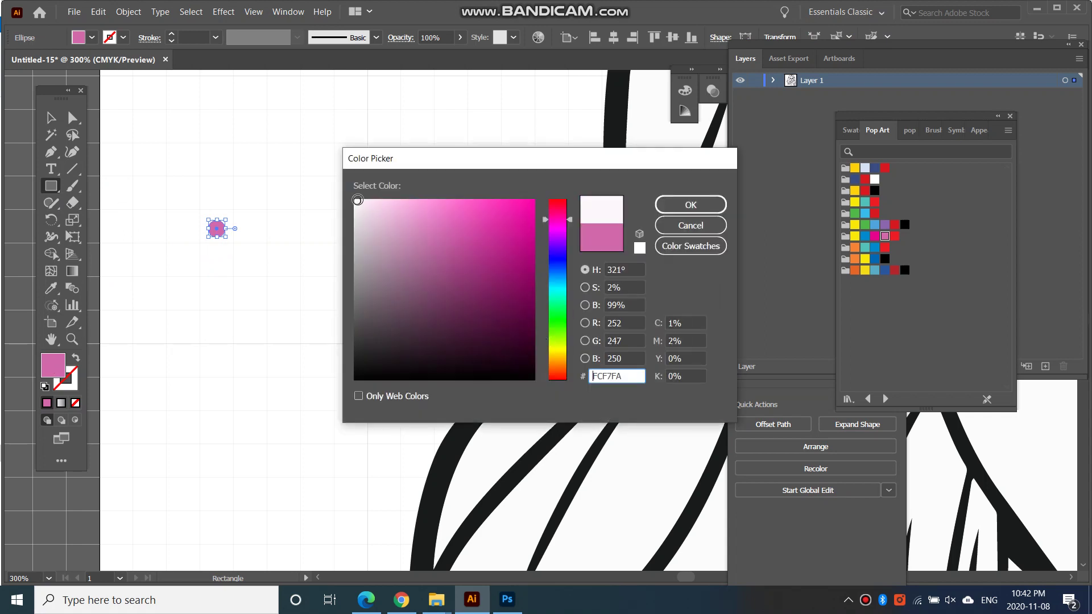
{"action": "double_click", "coordinate": [630, 375]}
{"action": "type", "text": "ffffff"}
{"action": "left_click", "coordinate": [690, 204]}
{"action": "key", "text": "ctrl+z"}
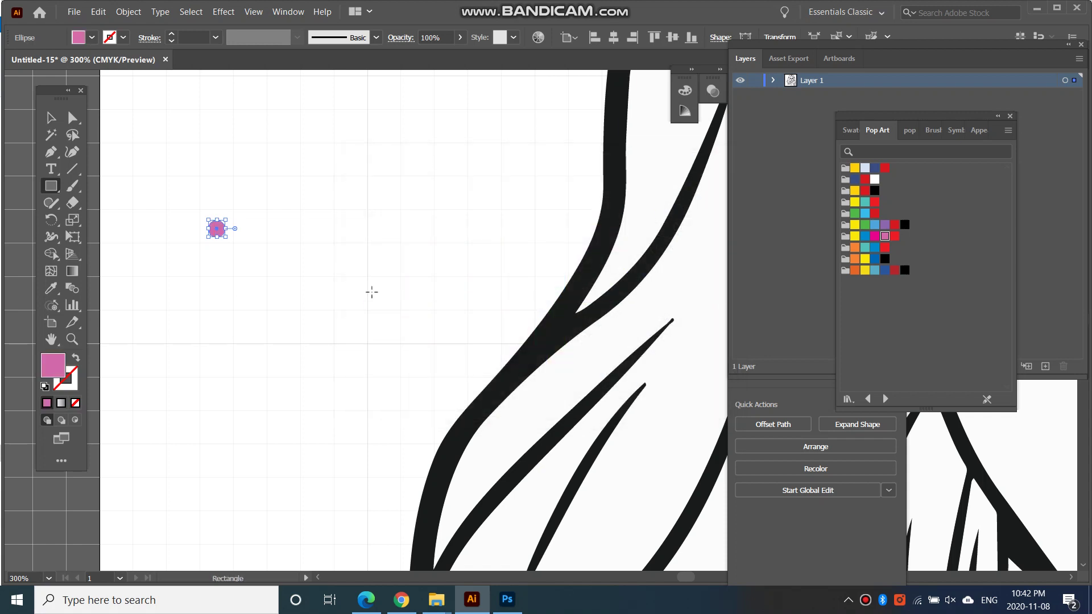
- Draw a small square below the pink circle, then undo it
{"action": "left_click", "coordinate": [51, 118]}
{"action": "left_click", "coordinate": [241, 288]}
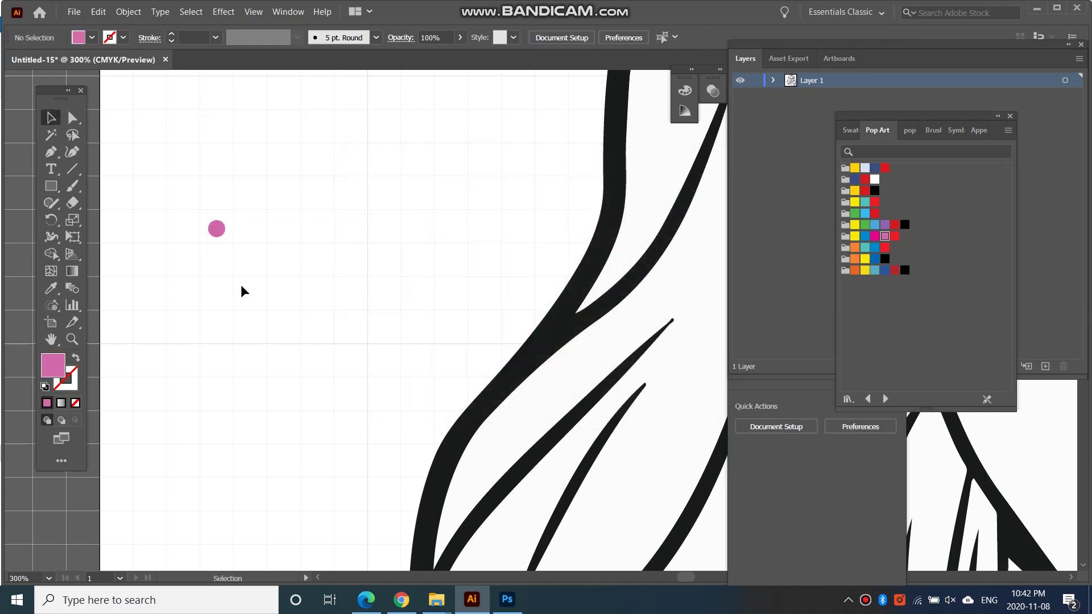
{"action": "left_click", "coordinate": [50, 185]}
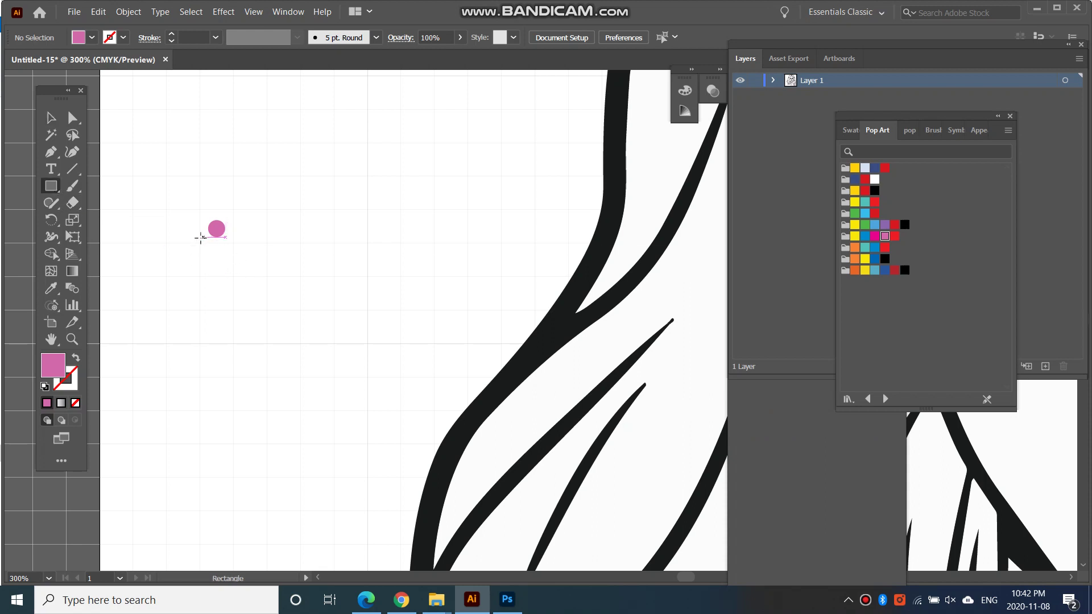
{"action": "left_click_drag", "start_coordinate": [199, 243], "coordinate": [233, 277]}
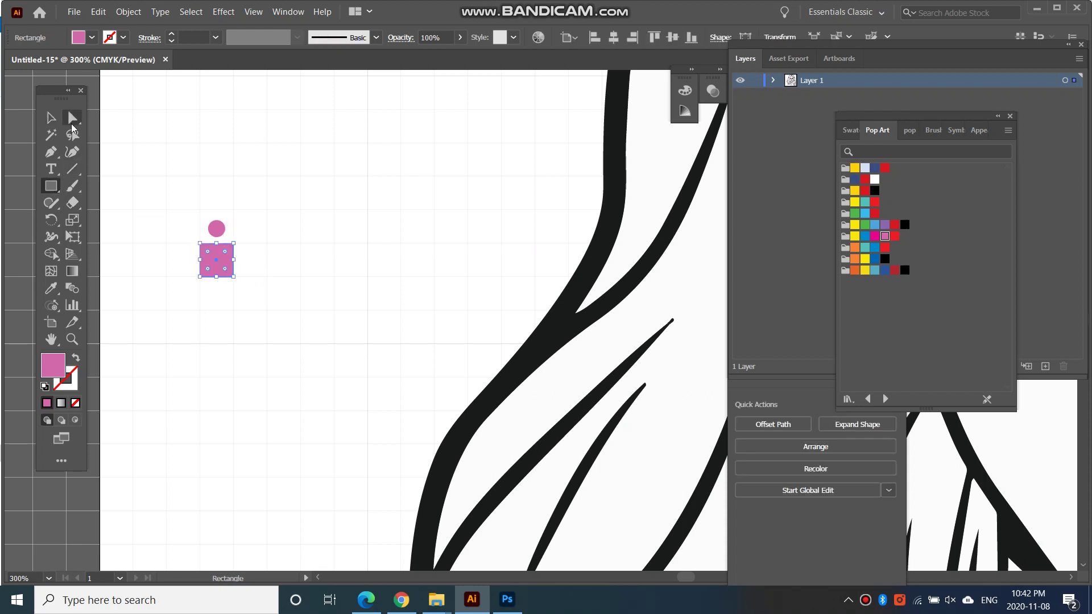
{"action": "key", "text": "ctrl+z"}
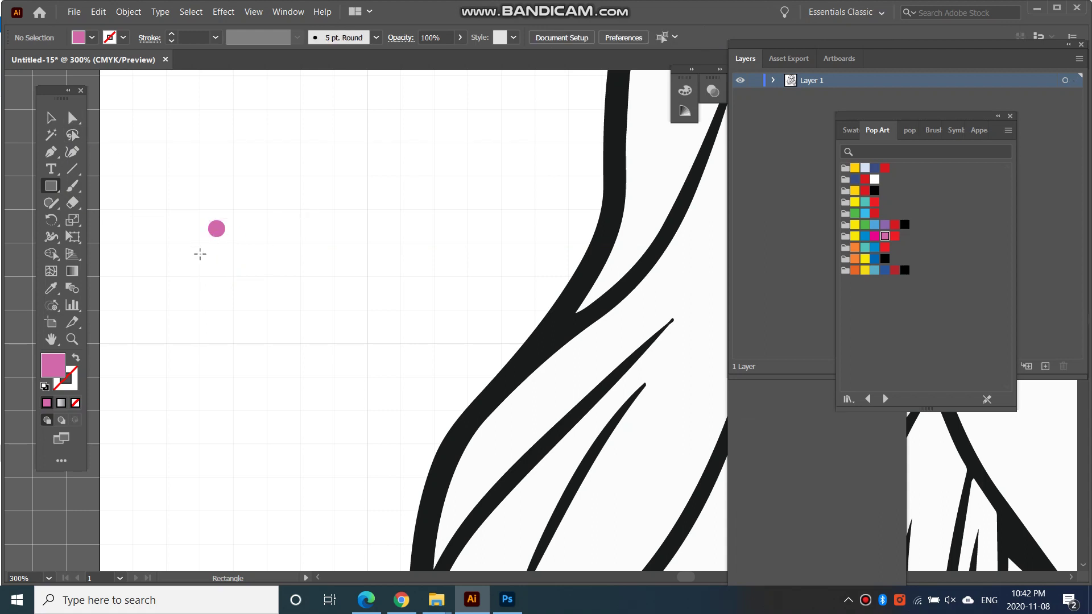
- Create a 10 x 10 pt square below the dot and fill it white (ffffff)
{"action": "left_click", "coordinate": [196, 253]}
{"action": "type", "text": "10"}
{"action": "type", "text": " pt"}
{"action": "key", "text": "Tab"}
{"action": "type", "text": "10"}
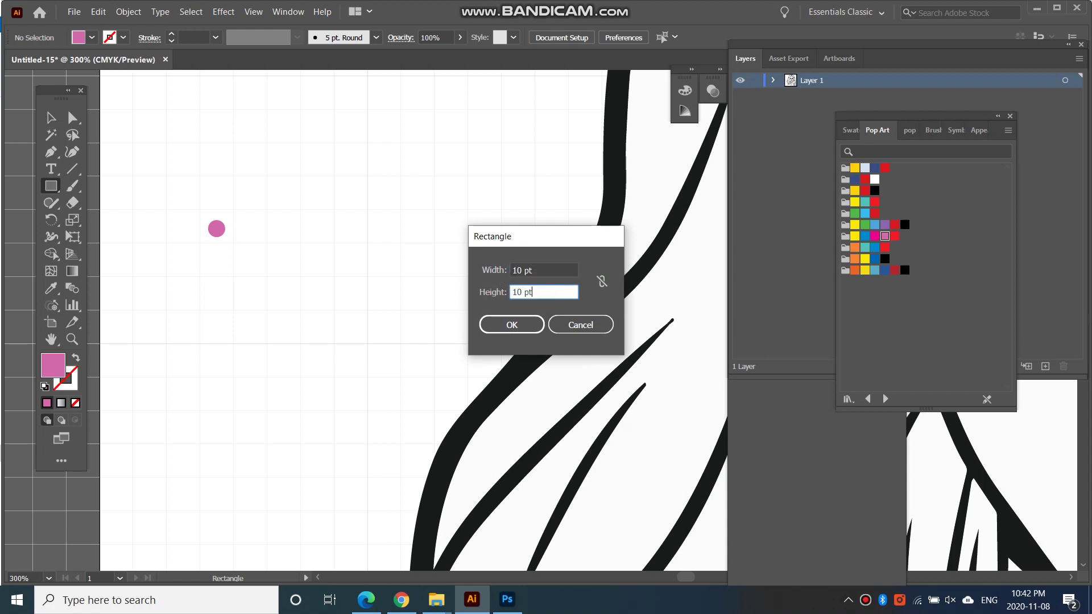
{"action": "type", "text": " pt"}
{"action": "left_click", "coordinate": [503, 322]}
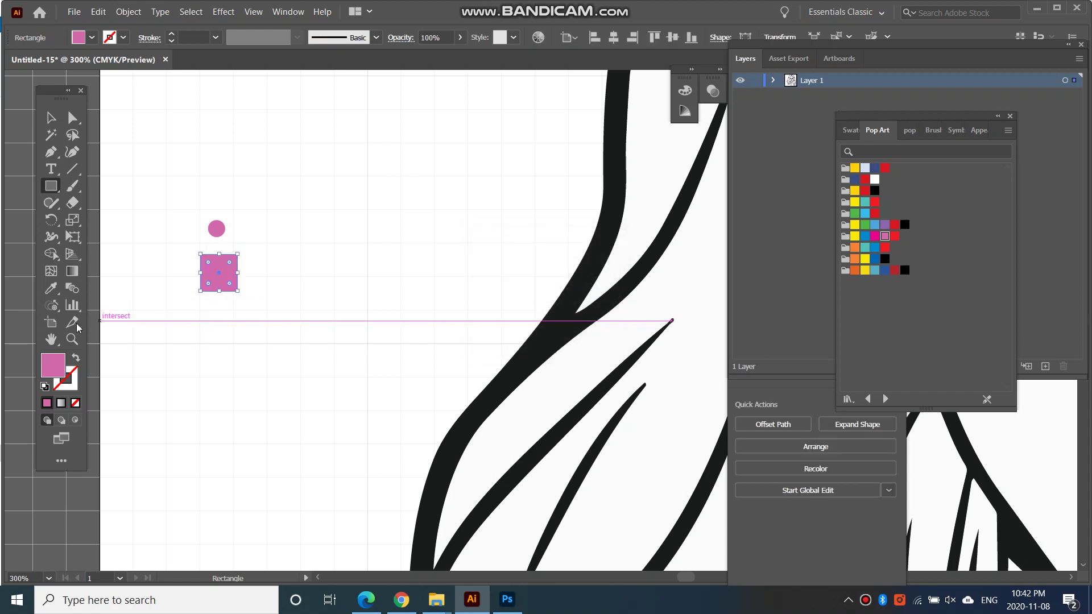
{"action": "double_click", "coordinate": [49, 371]}
{"action": "type", "text": "ffffff"}
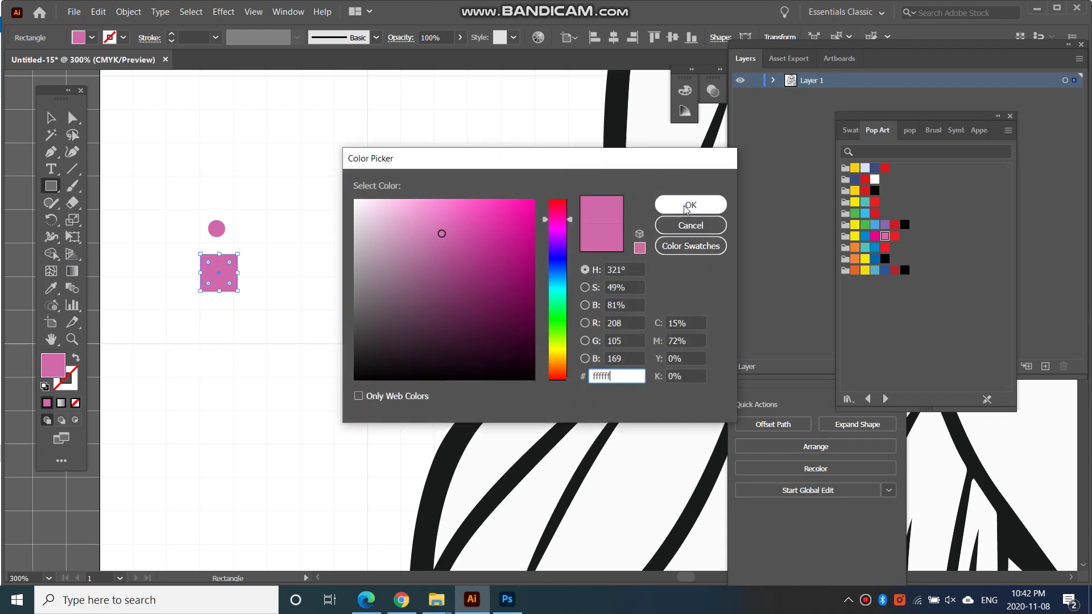
{"action": "left_click", "coordinate": [690, 205]}
- Try fully rounding the square's corners, undo it, and deselect the square
{"action": "key", "text": "v"}
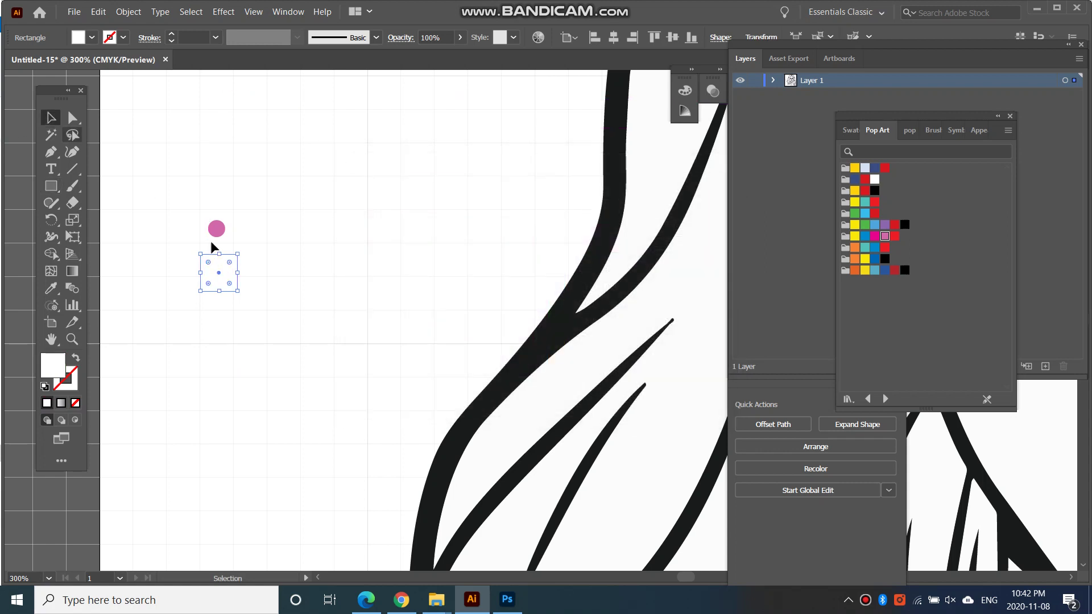
{"action": "left_click_drag", "start_coordinate": [229, 283], "coordinate": [230, 268]}
{"action": "key", "text": "ctrl+z"}
{"action": "left_click", "coordinate": [263, 304]}
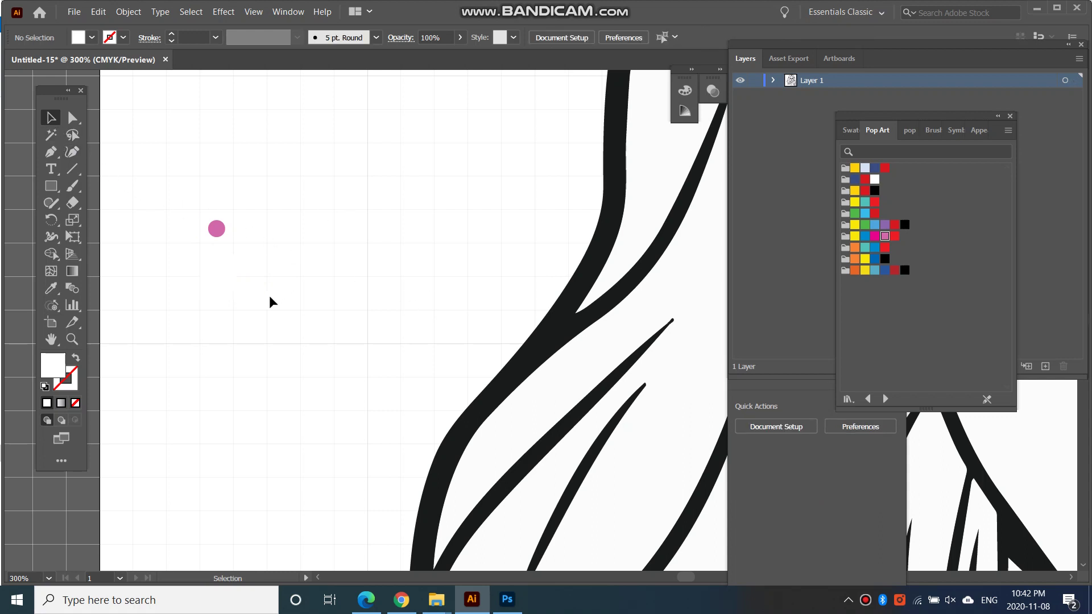
- Move the white square up under the pink dot and give it a black outline
{"action": "left_click_drag", "start_coordinate": [219, 277], "coordinate": [220, 273]}
{"action": "left_click", "coordinate": [124, 38]}
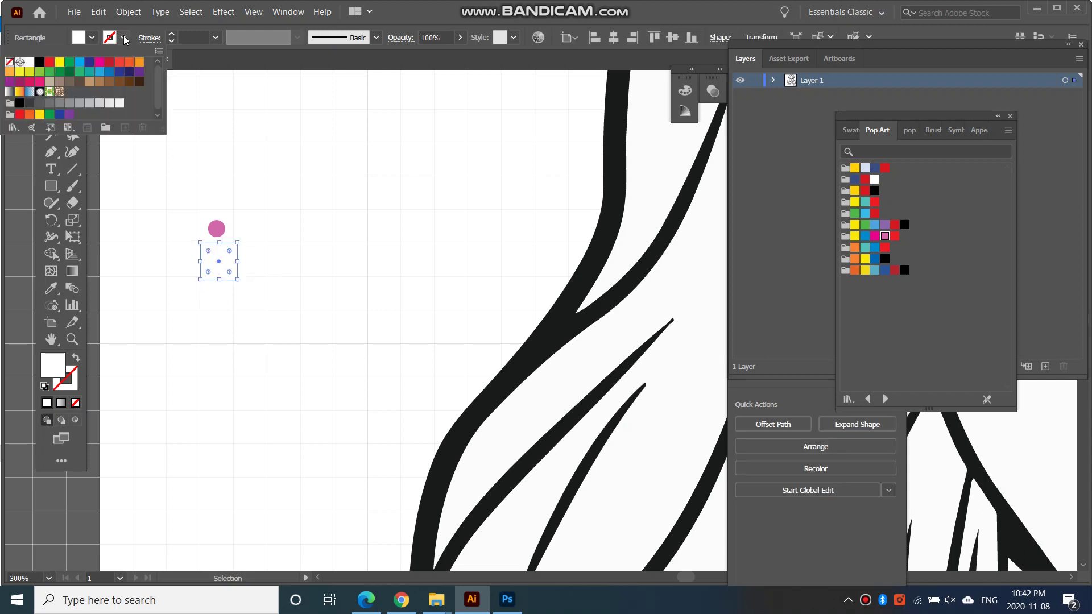
{"action": "left_click", "coordinate": [38, 62]}
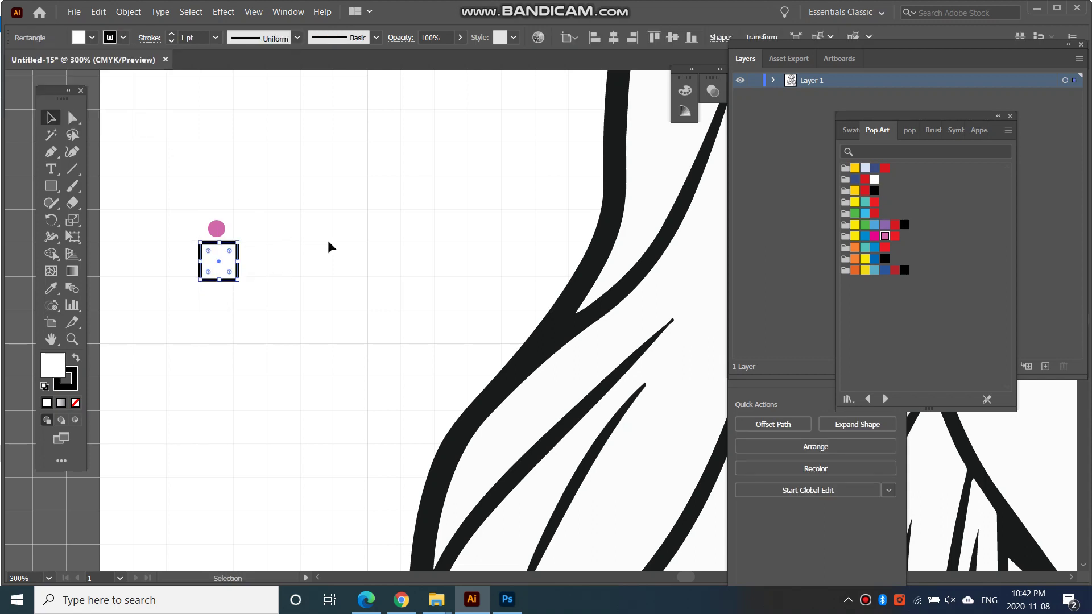
- Centre the pink dot on the square's top edge and stack it above the square in Layers
{"action": "left_click", "coordinate": [236, 305]}
{"action": "left_click_drag", "start_coordinate": [222, 242], "coordinate": [226, 263]}
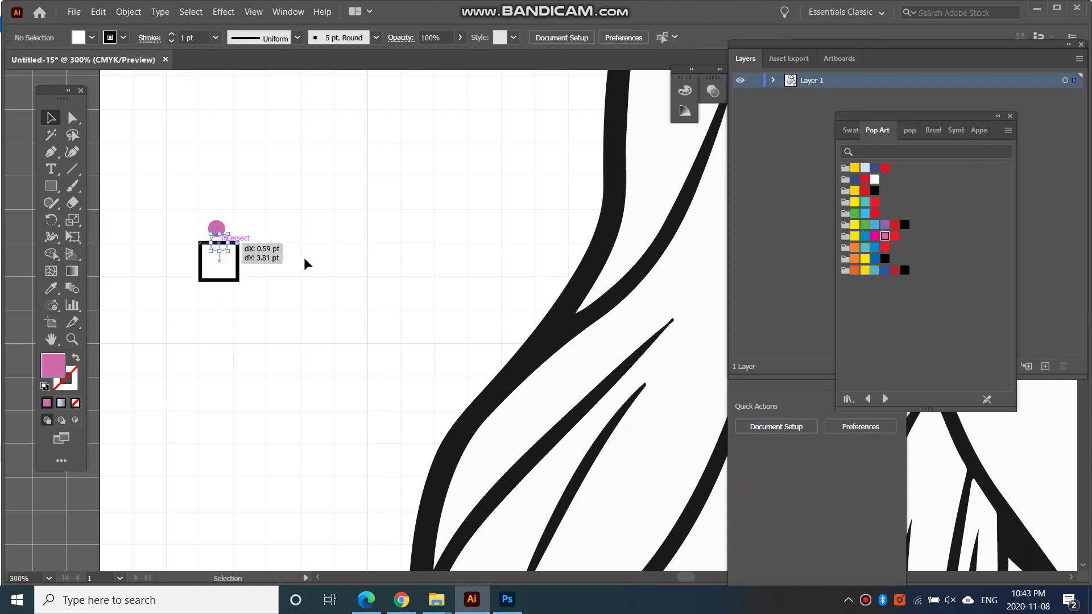
{"action": "left_click", "coordinate": [773, 80]}
{"action": "left_click_drag", "start_coordinate": [825, 112], "coordinate": [827, 89]}
{"action": "left_click", "coordinate": [257, 273]}
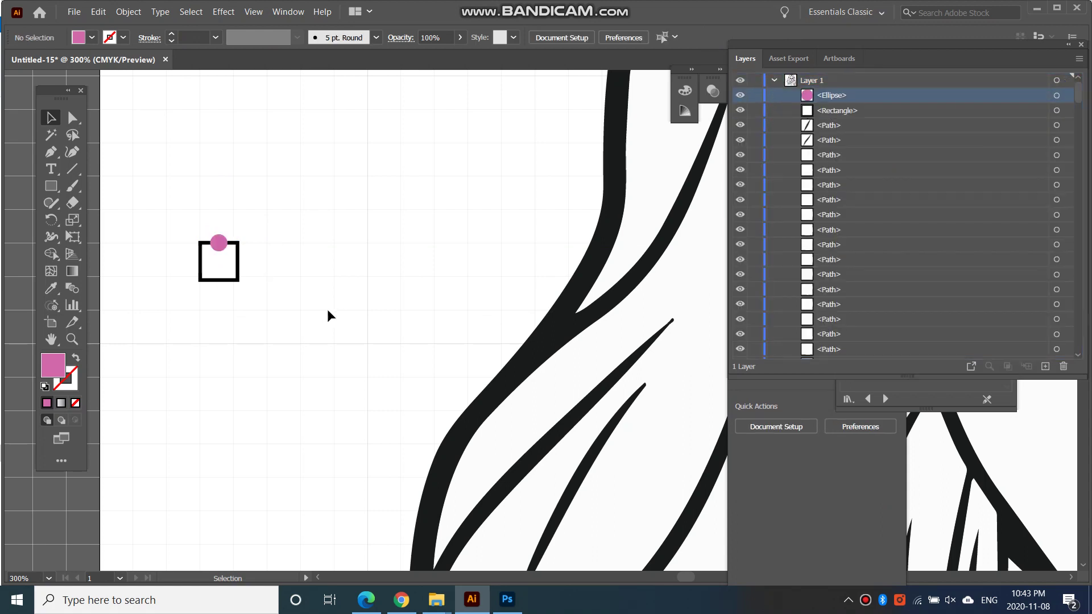
{"action": "left_click_drag", "start_coordinate": [254, 307], "coordinate": [191, 227]}
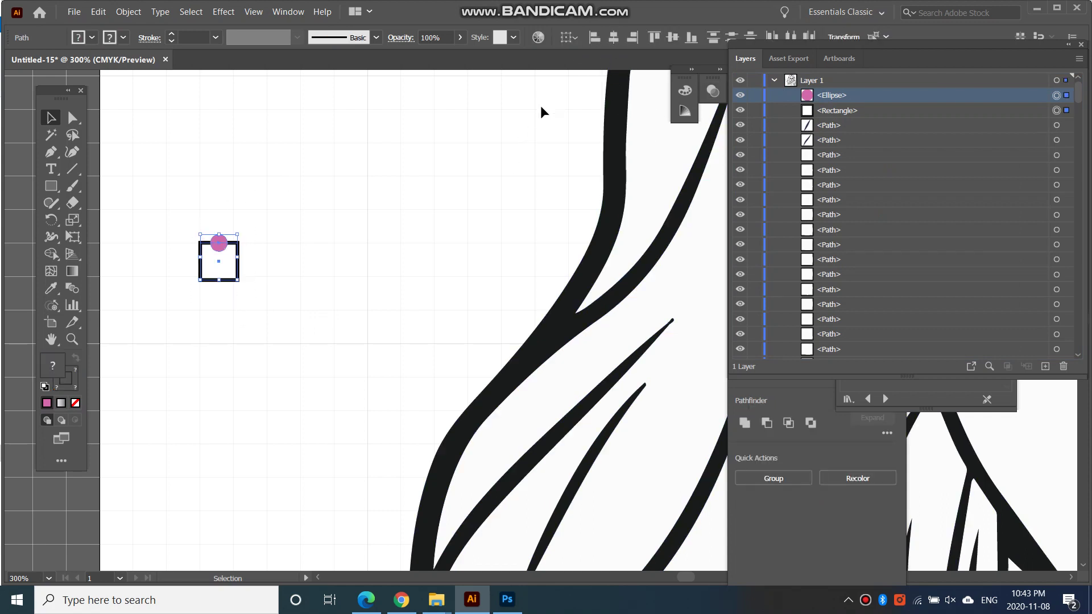
- Bring the Align panel onto the canvas via Window > Align
{"action": "left_click", "coordinate": [288, 12]}
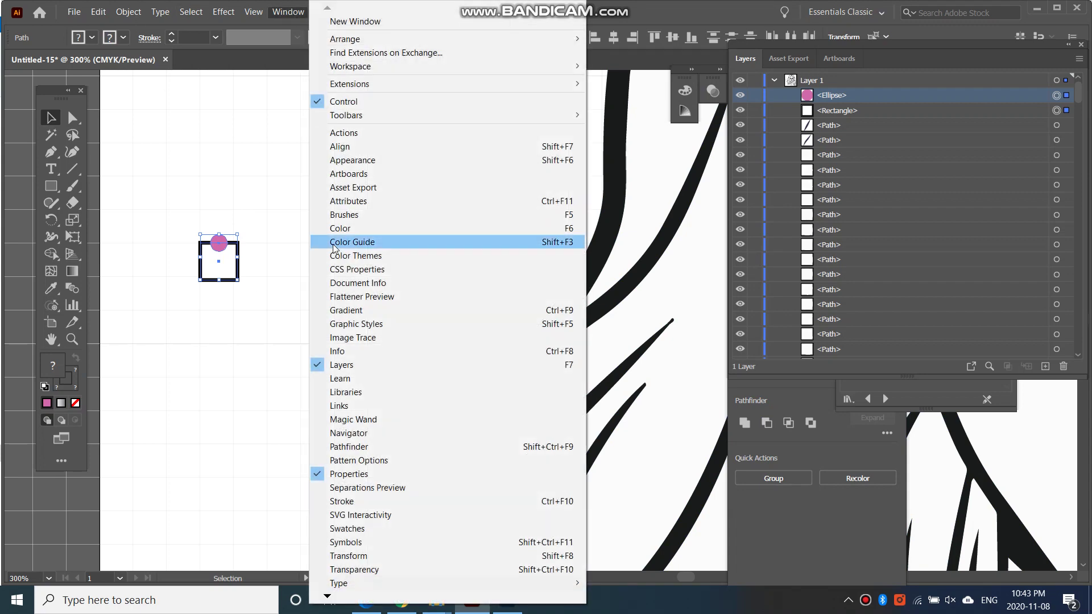
{"action": "left_click", "coordinate": [377, 144]}
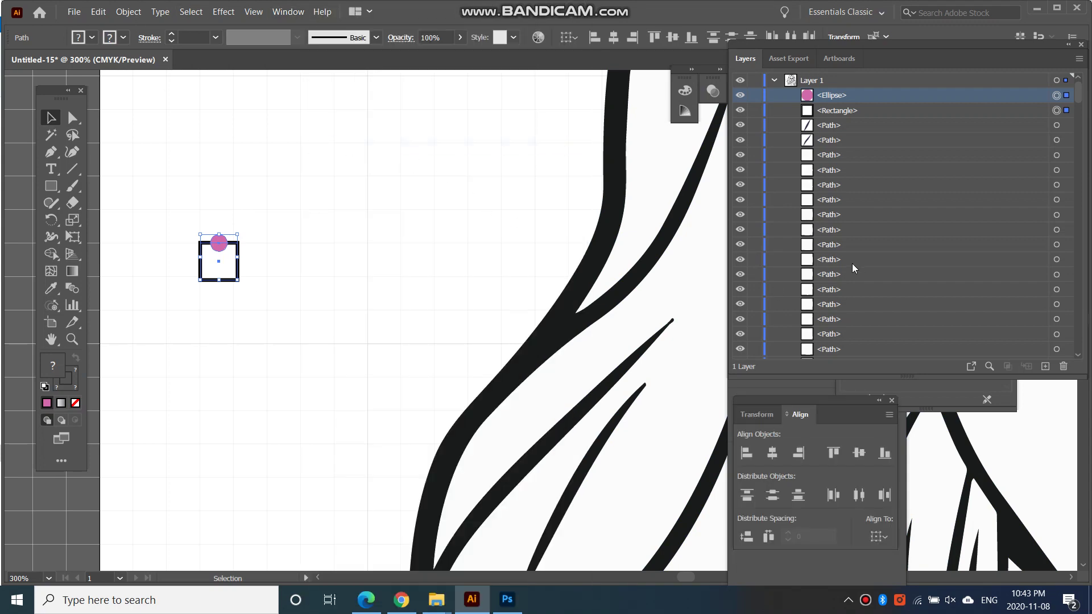
{"action": "left_click_drag", "start_coordinate": [838, 404], "coordinate": [423, 136]}
{"action": "left_click_drag", "start_coordinate": [260, 323], "coordinate": [184, 223]}
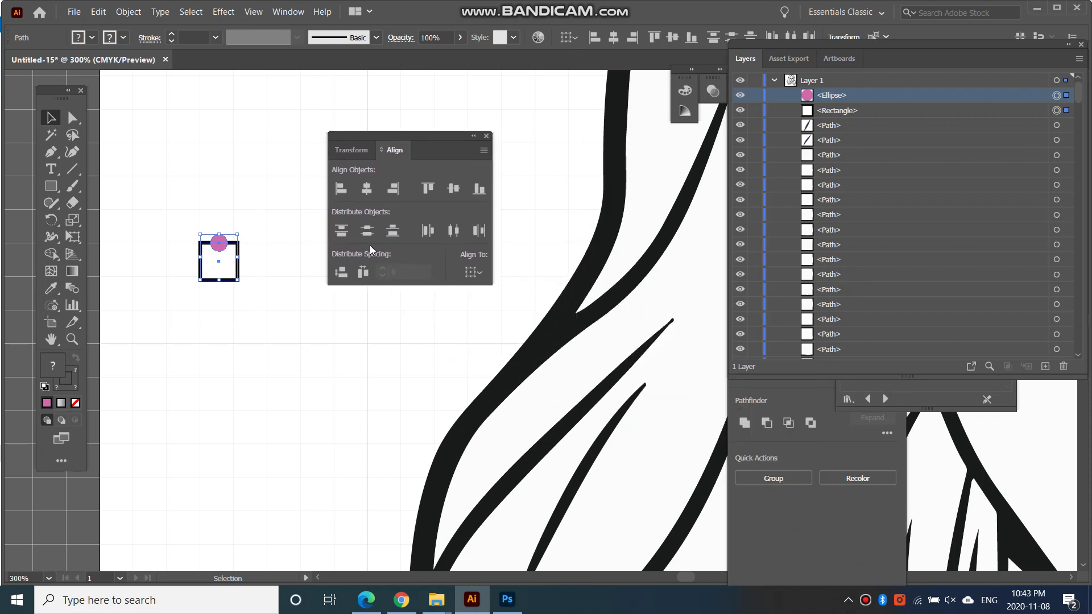
{"action": "left_click", "coordinate": [225, 252]}
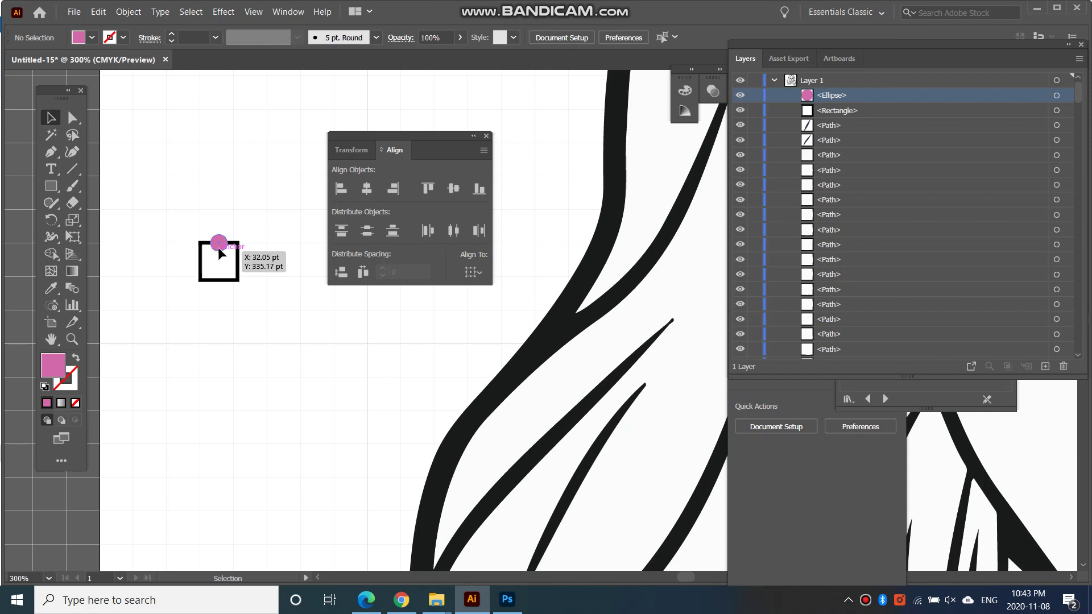
- Alt-drag copies of the pink dot onto the square's bottom, right and left edges and align them
{"action": "left_click_drag", "start_coordinate": [218, 249], "coordinate": [221, 289]}
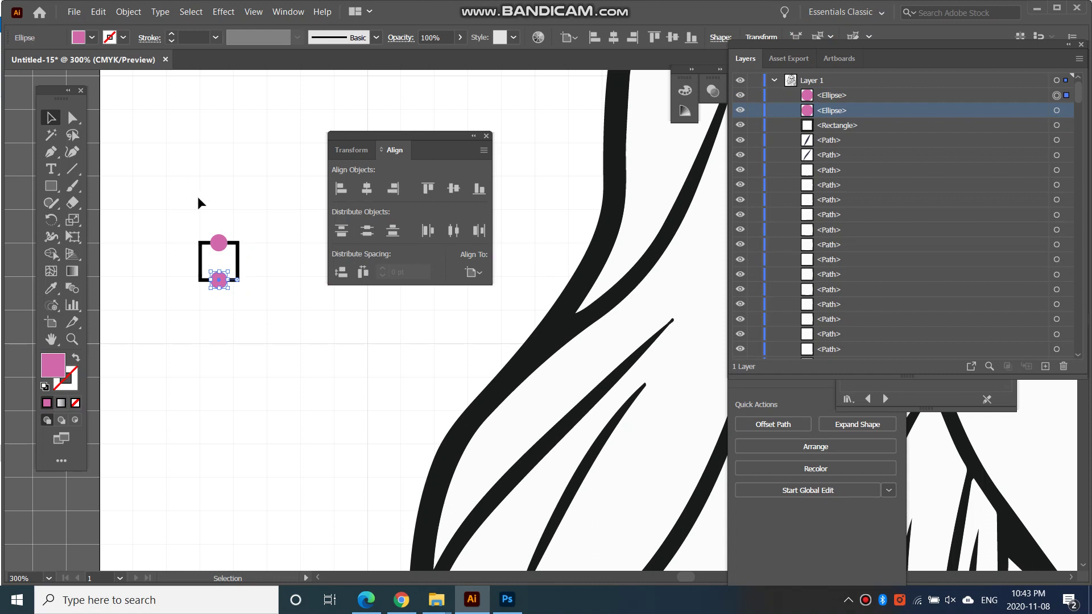
{"action": "left_click", "coordinate": [210, 221]}
{"action": "left_click_drag", "start_coordinate": [220, 241], "coordinate": [238, 262]}
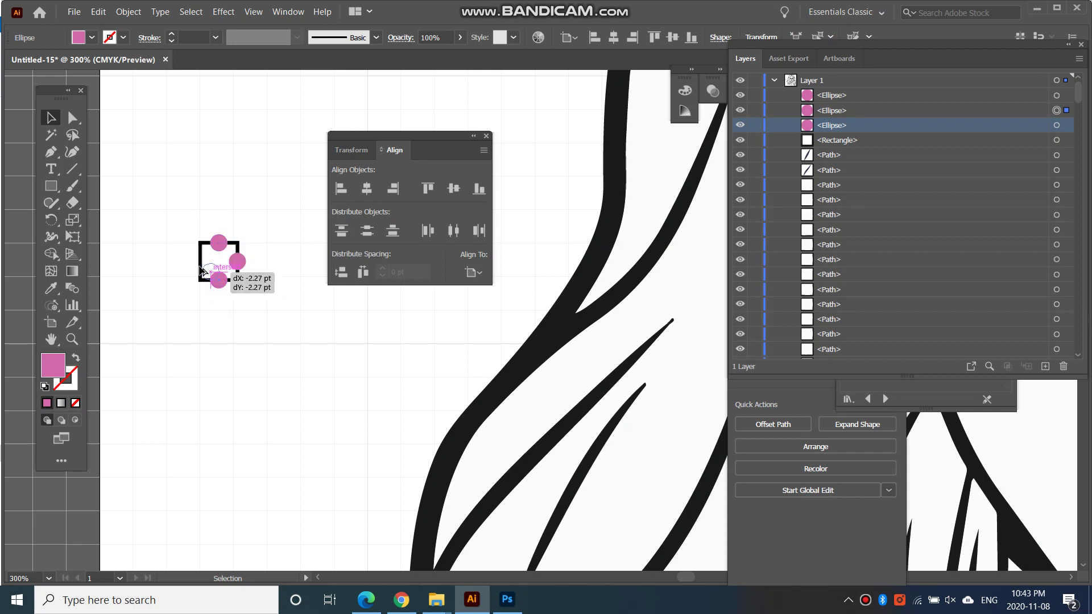
{"action": "left_click_drag", "start_coordinate": [218, 283], "coordinate": [263, 293]}
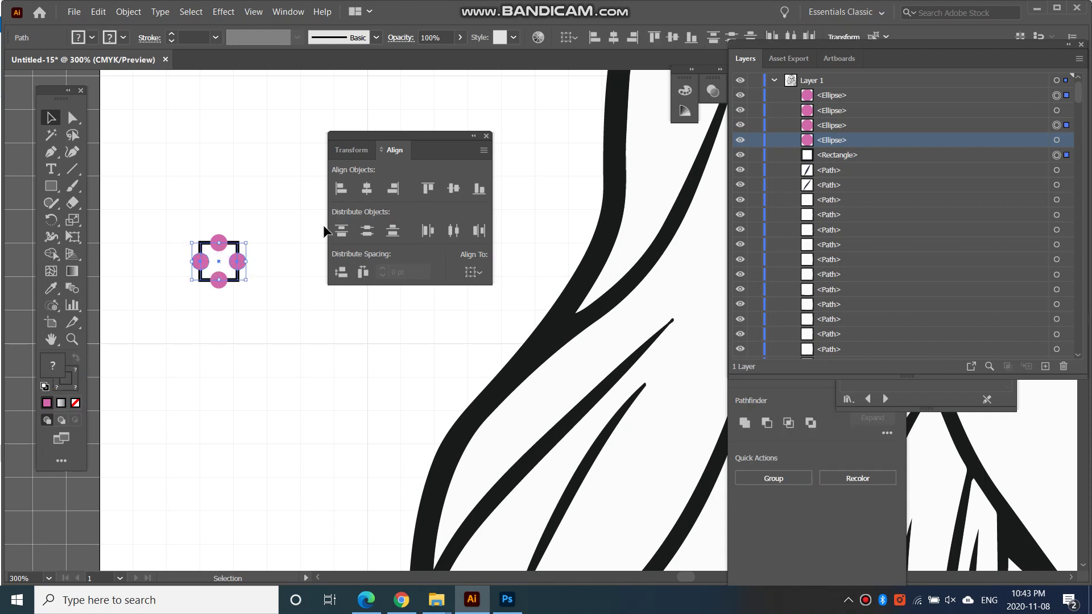
{"action": "left_click", "coordinate": [234, 315]}
{"action": "left_click_drag", "start_coordinate": [212, 228], "coordinate": [212, 226]}
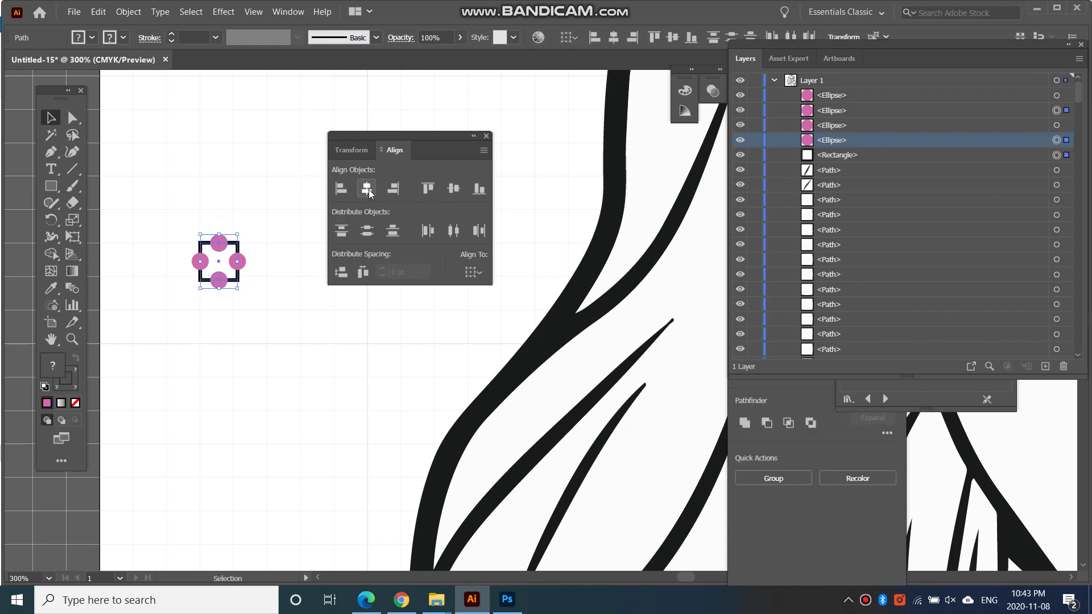
{"action": "left_click", "coordinate": [240, 294]}
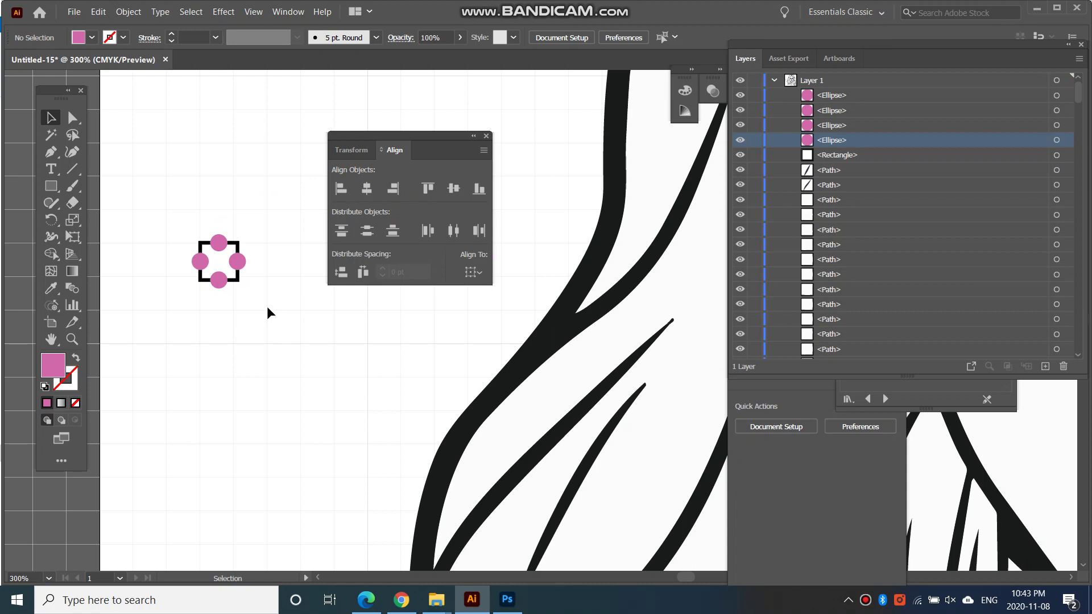
- Select the square and its four dots and apply Pathfinder Divide
{"action": "left_click_drag", "start_coordinate": [263, 304], "coordinate": [182, 221]}
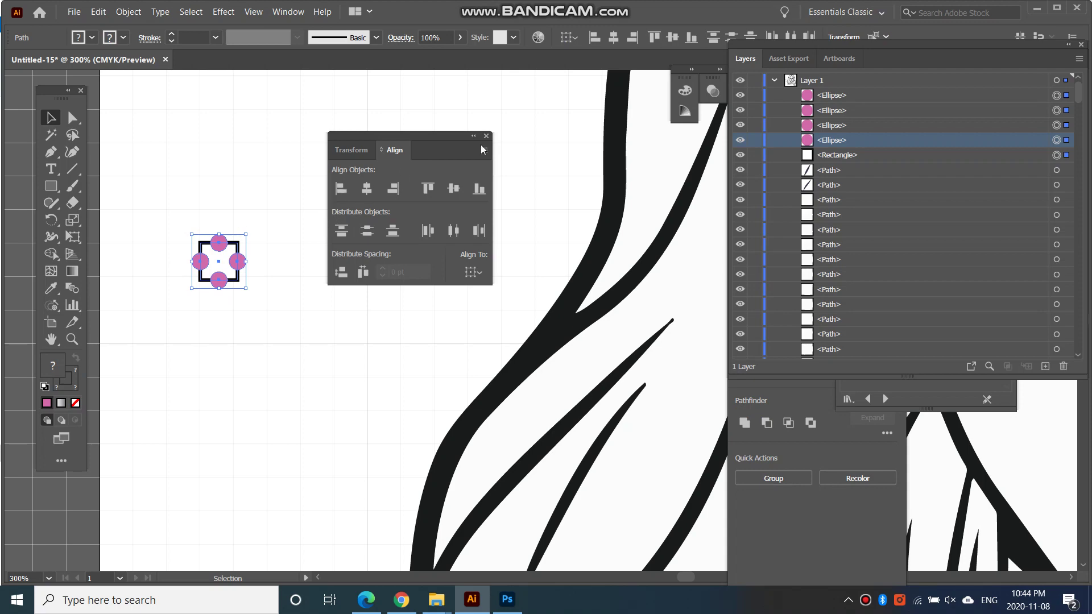
{"action": "left_click", "coordinate": [296, 15]}
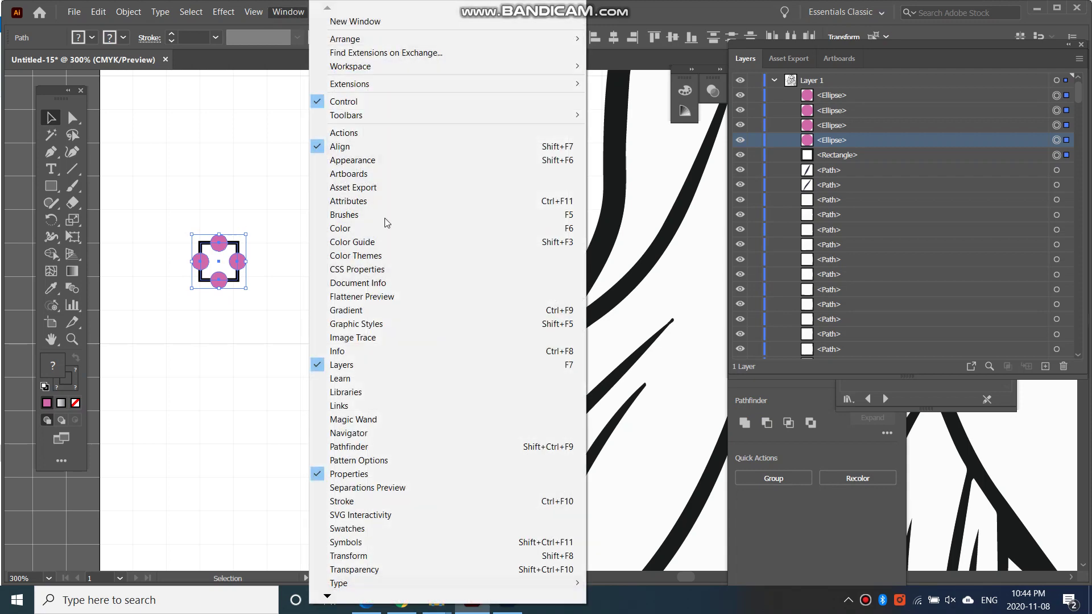
{"action": "left_click", "coordinate": [375, 447]}
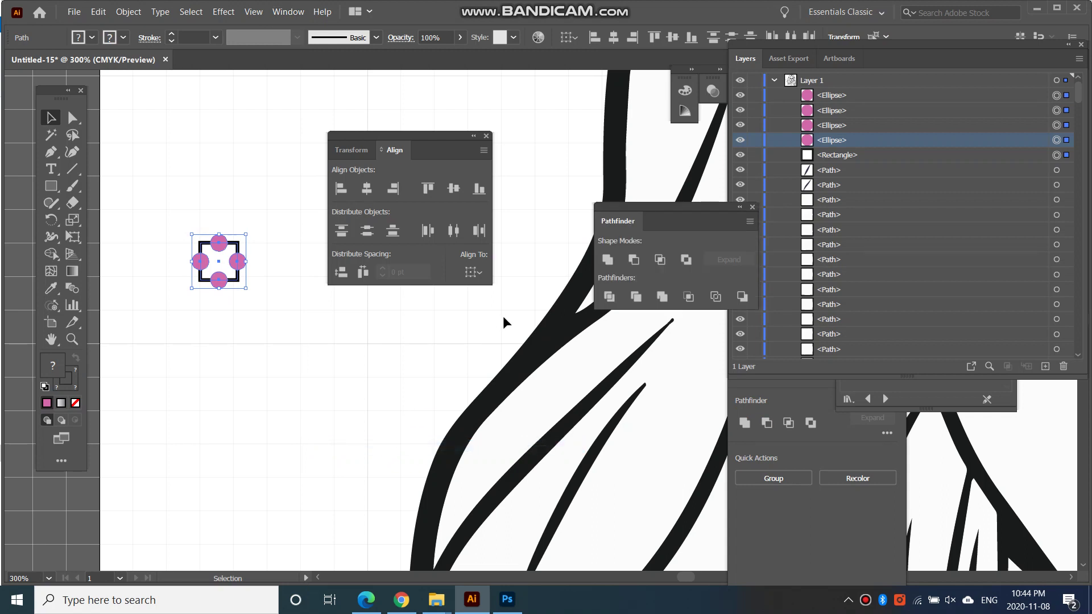
{"action": "left_click_drag", "start_coordinate": [658, 215], "coordinate": [355, 251]}
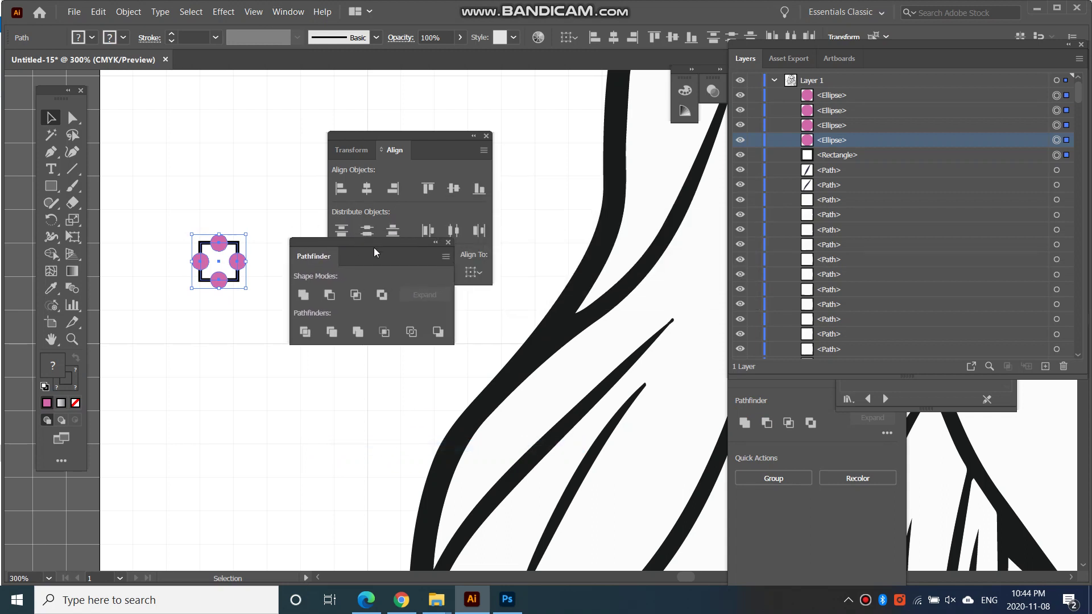
{"action": "left_click", "coordinate": [304, 332]}
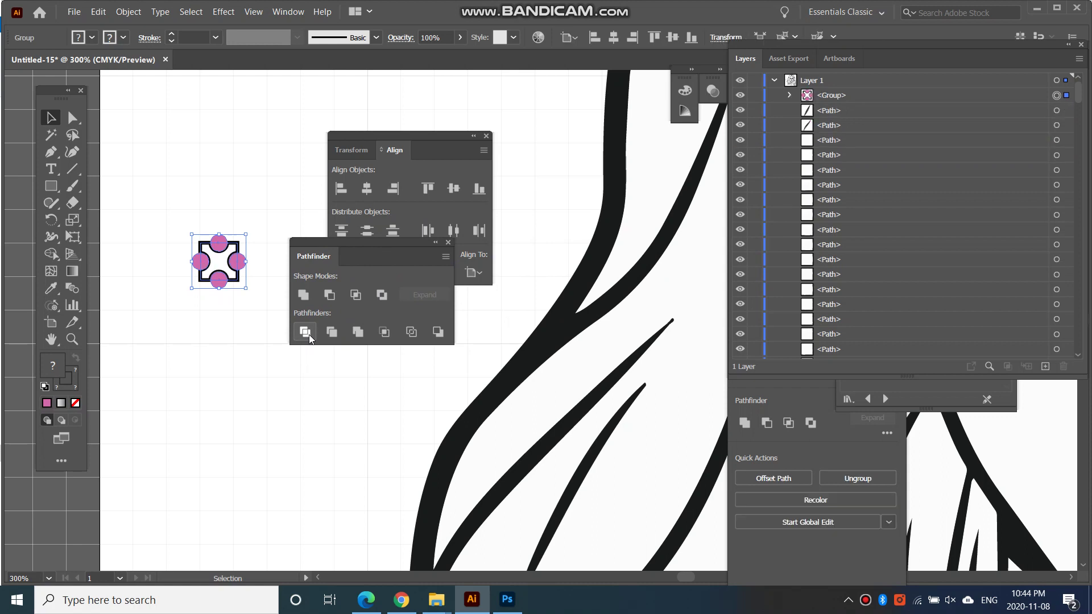
- Ungroup the divided pieces and send the top circle's piece behind the frame
{"action": "left_click", "coordinate": [259, 315]}
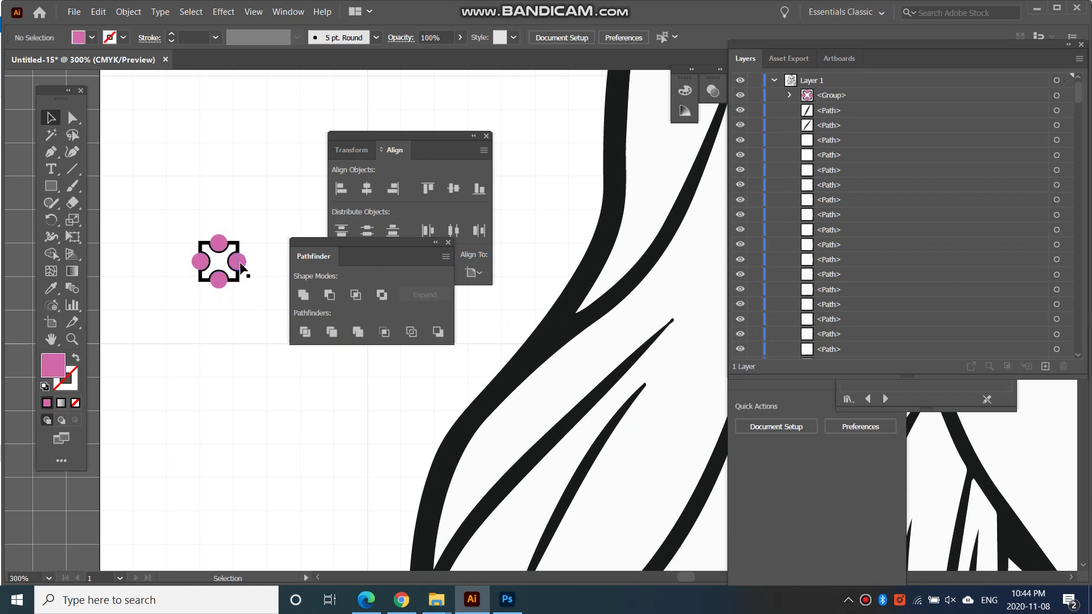
{"action": "left_click", "coordinate": [234, 279]}
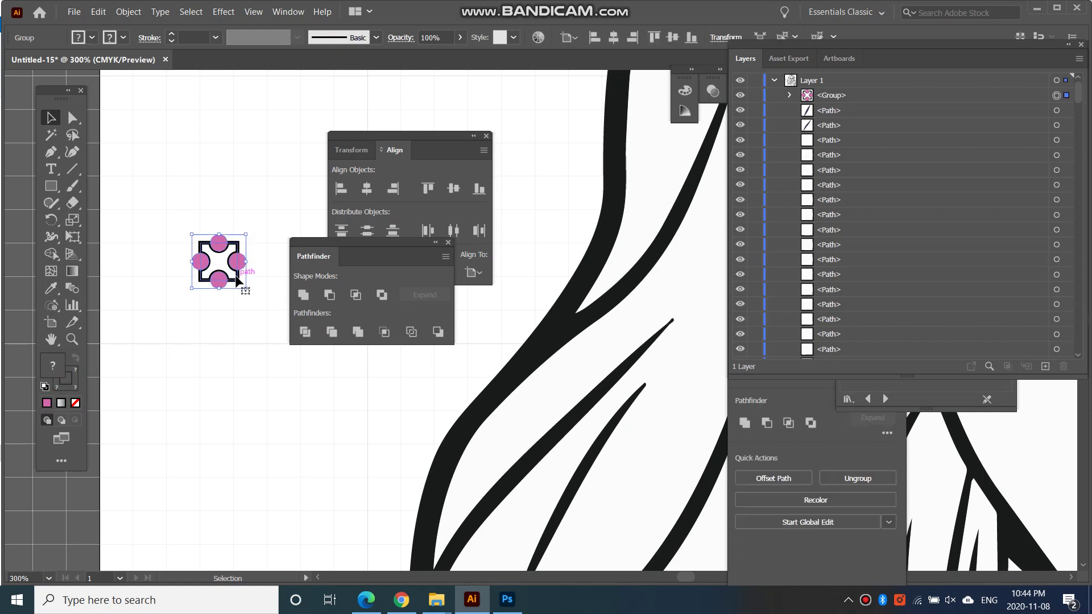
{"action": "left_click", "coordinate": [229, 236]}
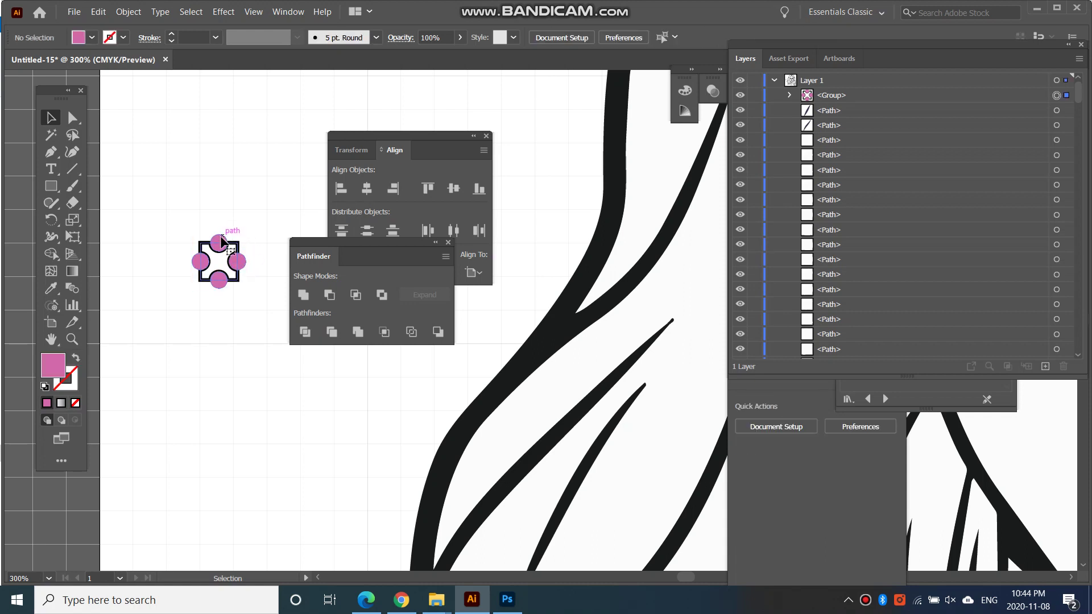
{"action": "left_click", "coordinate": [221, 239]}
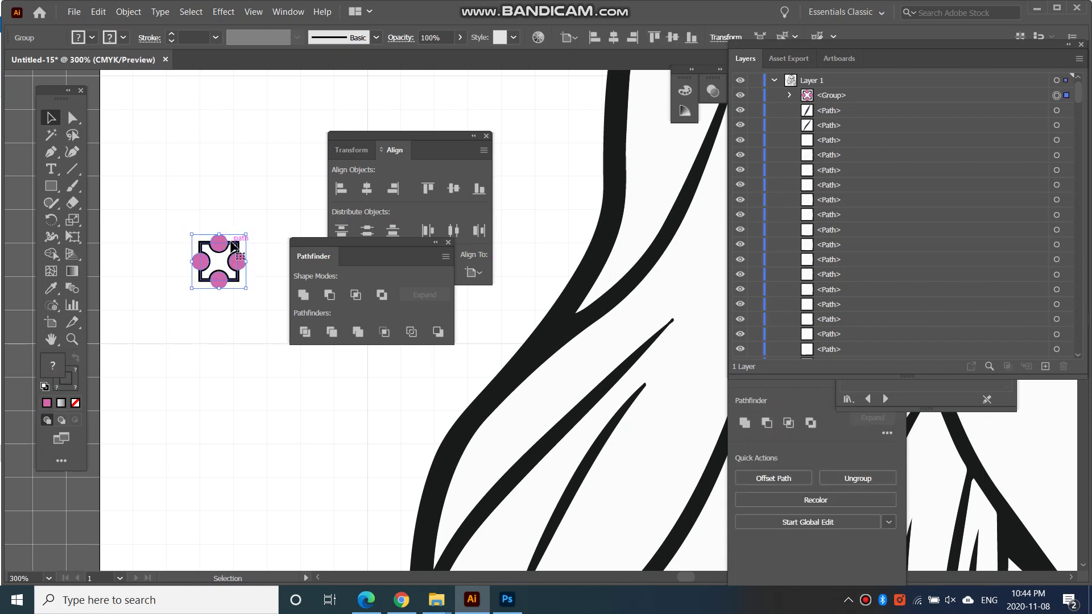
{"action": "left_click", "coordinate": [128, 12]}
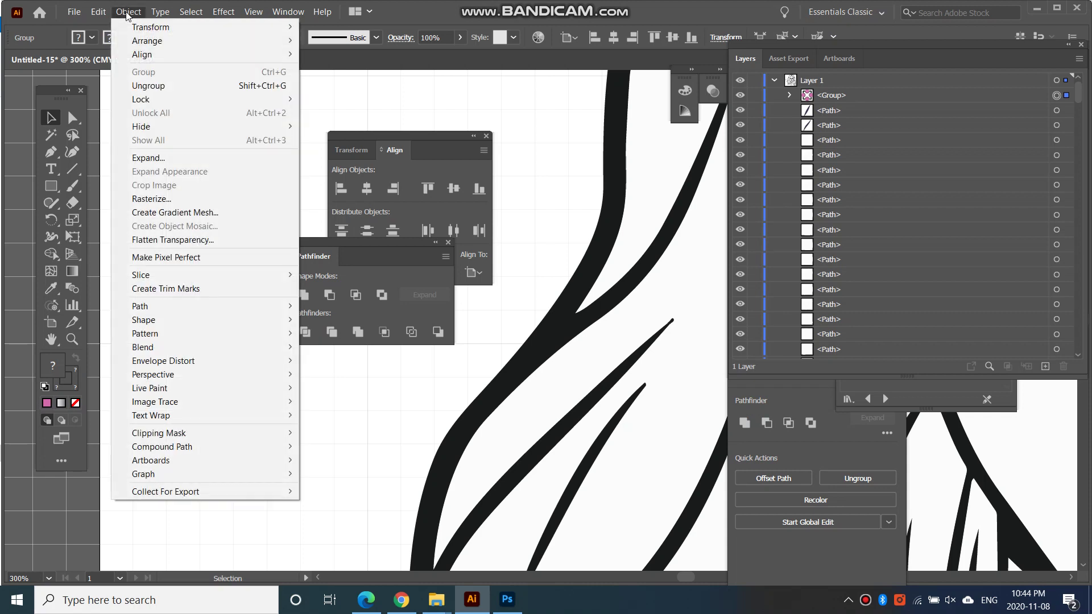
{"action": "left_click", "coordinate": [173, 85]}
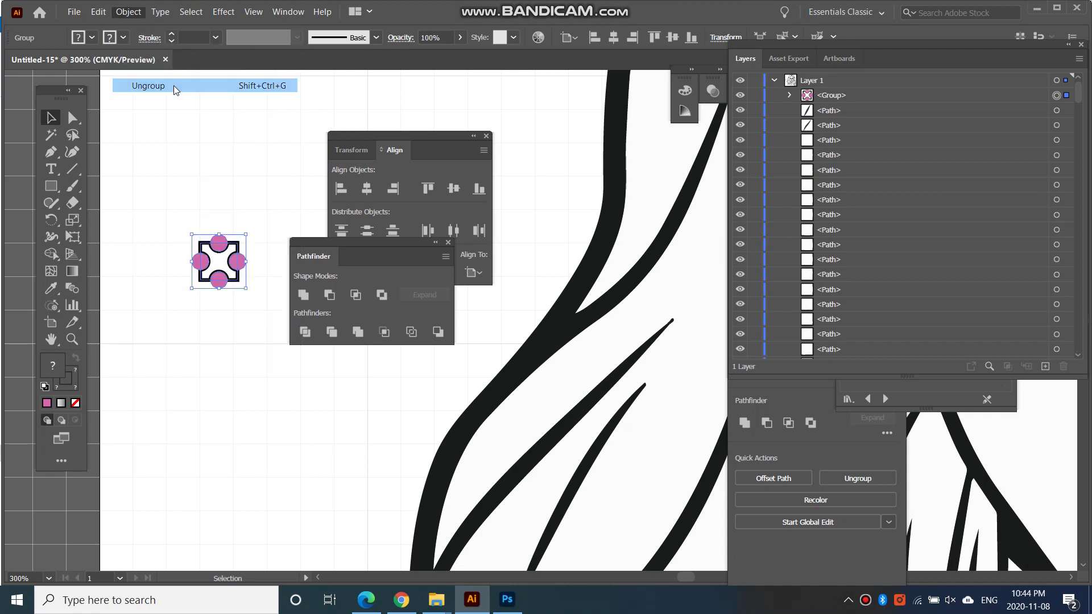
{"action": "left_click", "coordinate": [224, 199]}
{"action": "left_click", "coordinate": [217, 236]}
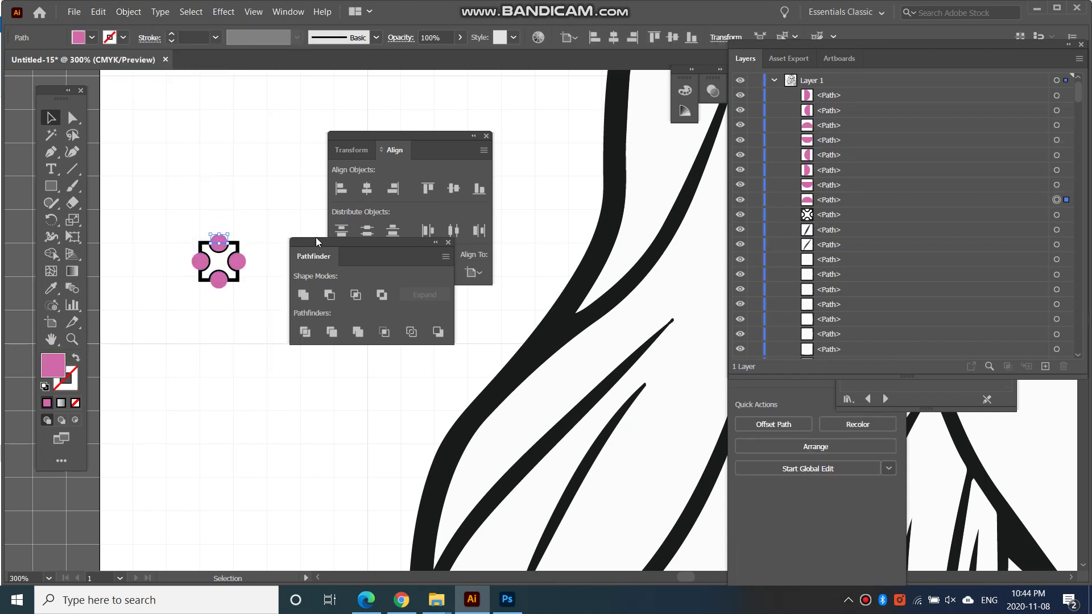
{"action": "key", "text": "ctrl+shift+bracketleft"}
- Undo with Ctrl+Z to restore four separate pink ellipses and the outlined rectangle
{"action": "left_click", "coordinate": [257, 261]}
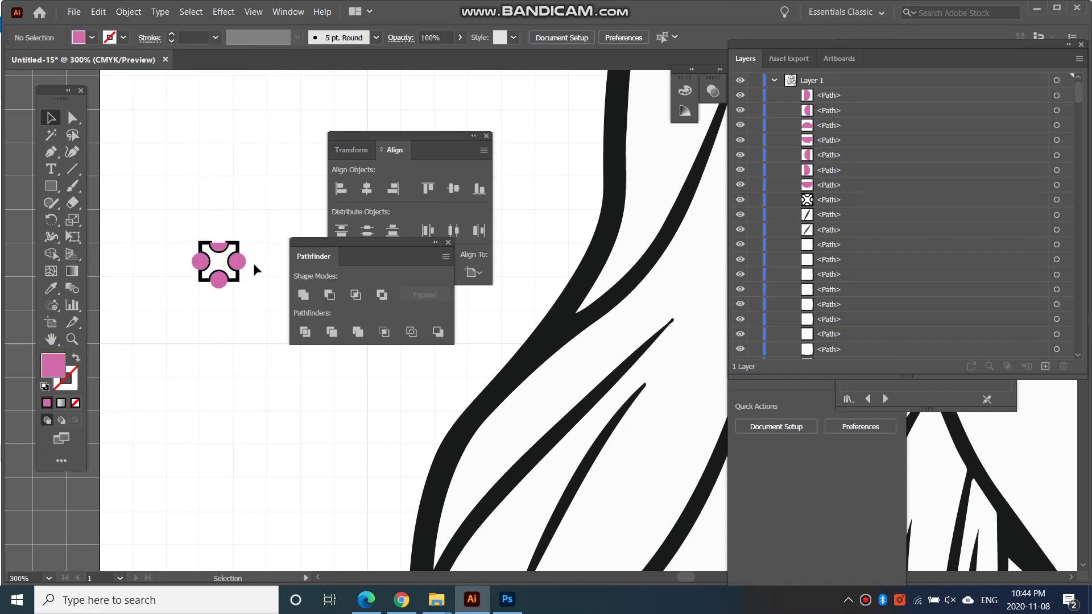
{"action": "key", "text": "ctrl+z"}
{"action": "key", "text": "ctrl+z"}
{"action": "key", "text": "ctrl+z"}
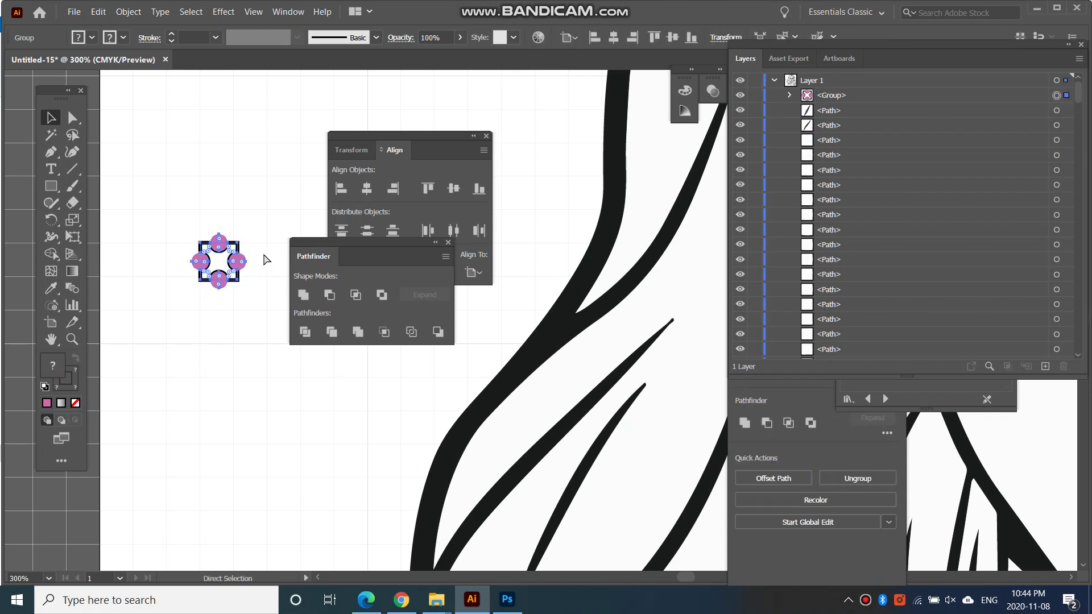
{"action": "left_click", "coordinate": [256, 170]}
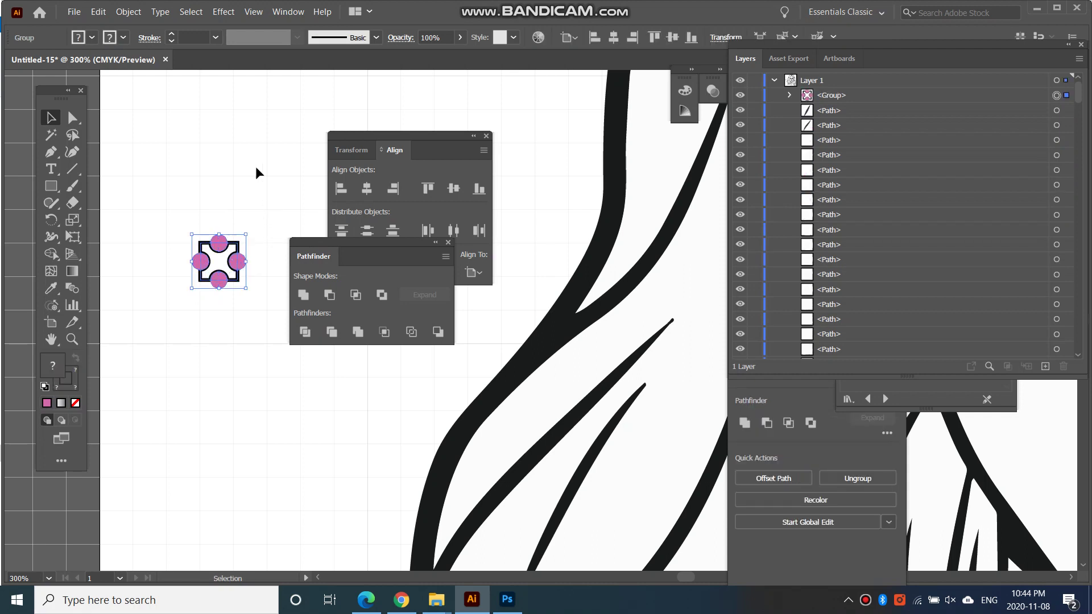
{"action": "left_click", "coordinate": [238, 250]}
{"action": "left_click", "coordinate": [217, 223]}
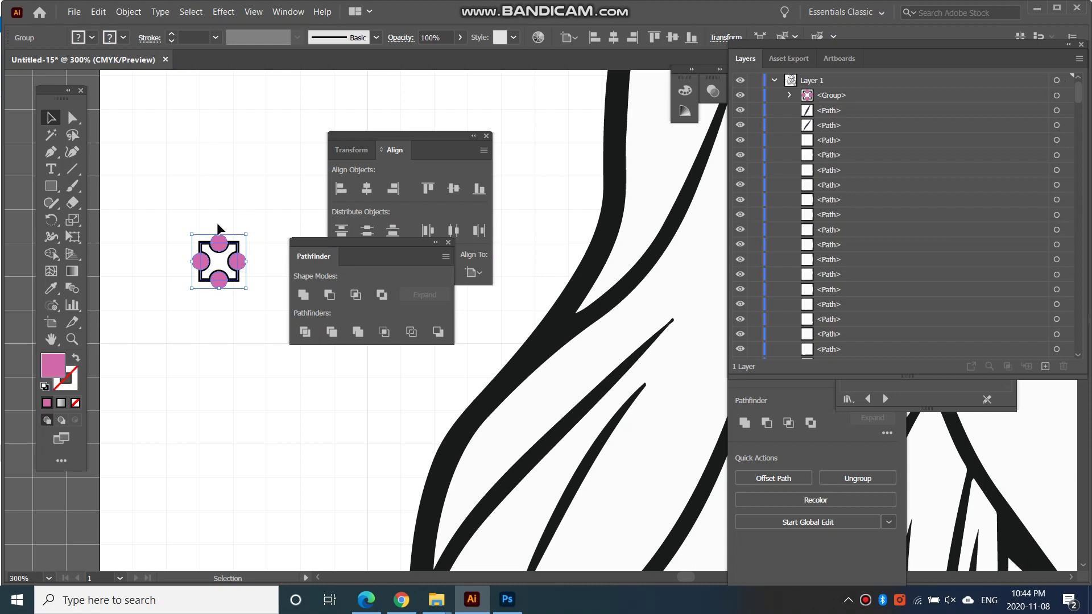
{"action": "key", "text": "ctrl+z"}
- Set the square's stroke to None, removing its black outline
{"action": "left_click", "coordinate": [237, 142]}
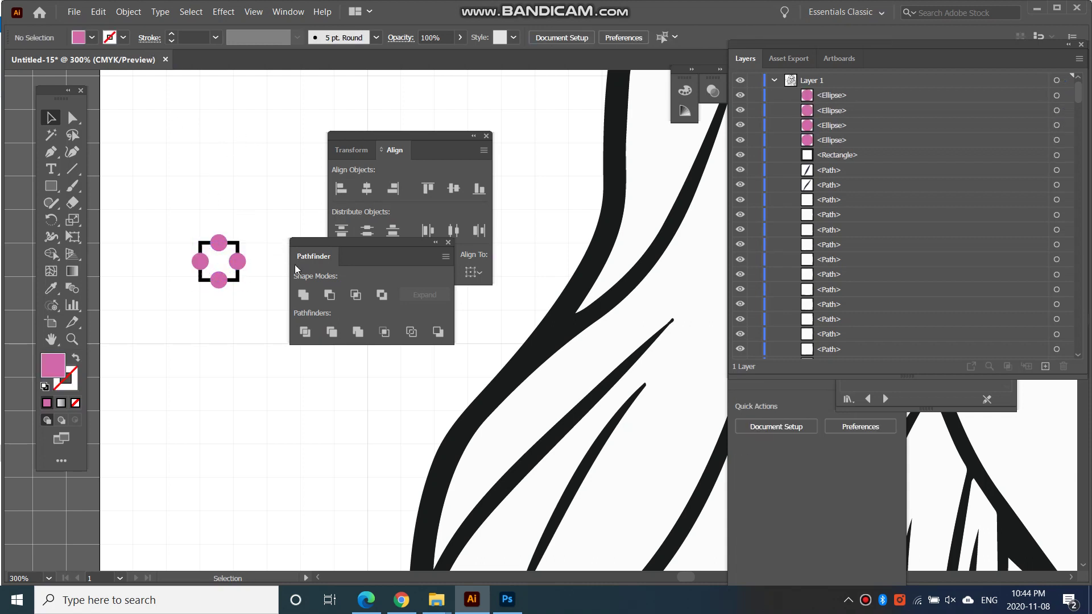
{"action": "left_click", "coordinate": [204, 261]}
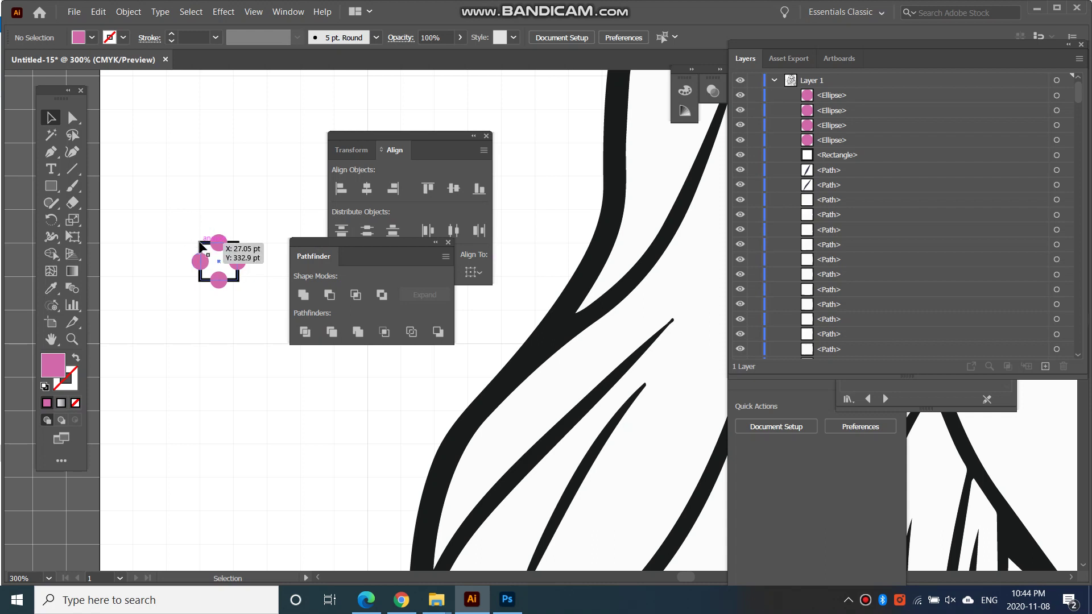
{"action": "left_click", "coordinate": [206, 192]}
{"action": "left_click", "coordinate": [206, 243]}
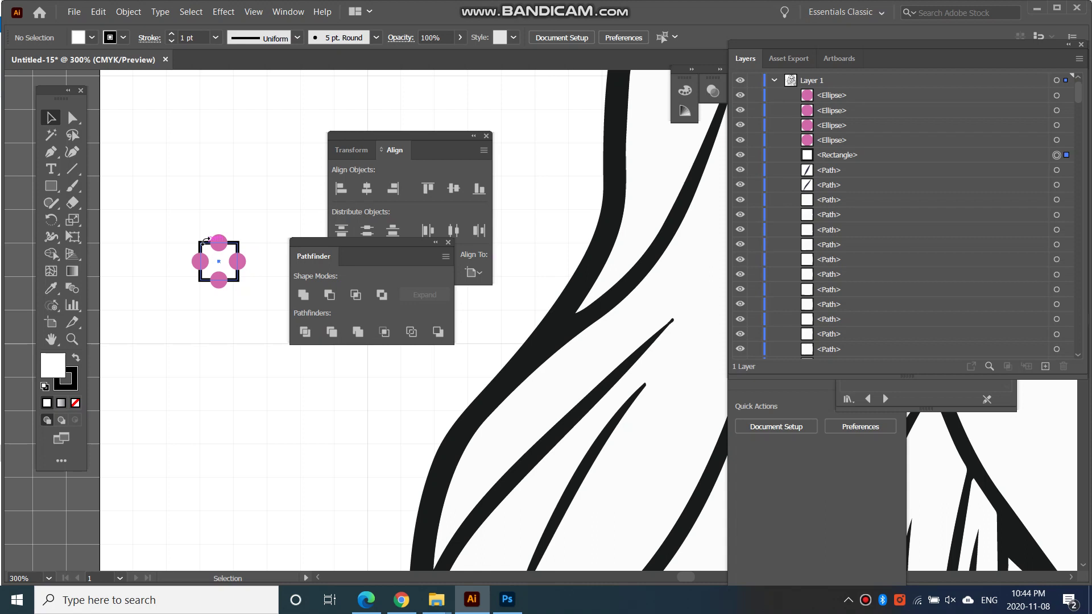
{"action": "left_click", "coordinate": [125, 37]}
{"action": "left_click", "coordinate": [10, 61]}
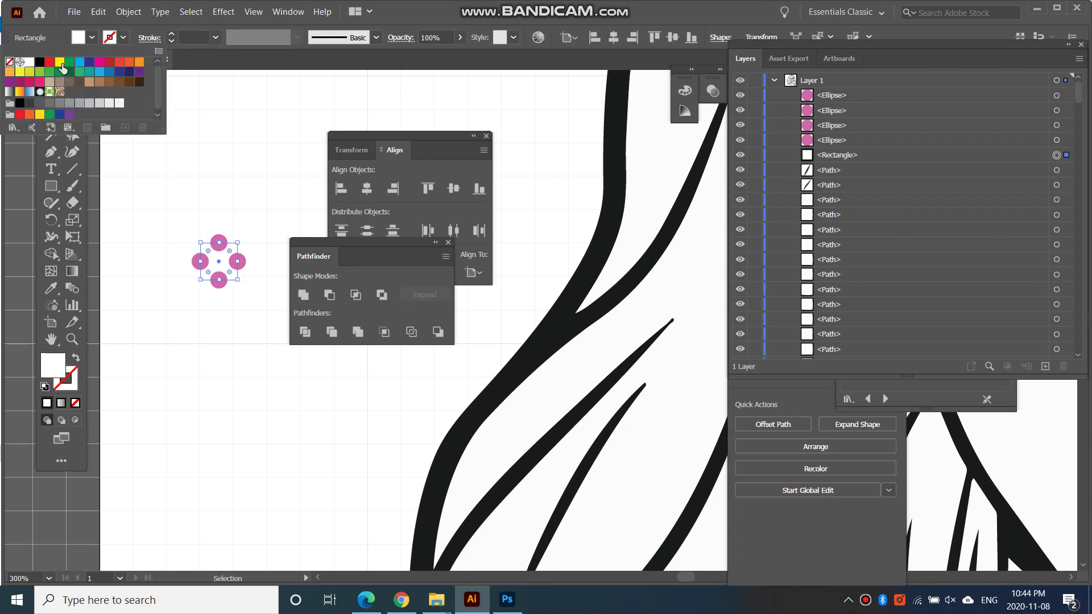
{"action": "left_click", "coordinate": [210, 222]}
- Fill the square with yellow from the Fill swatches
{"action": "left_click", "coordinate": [250, 199]}
{"action": "left_click", "coordinate": [220, 264]}
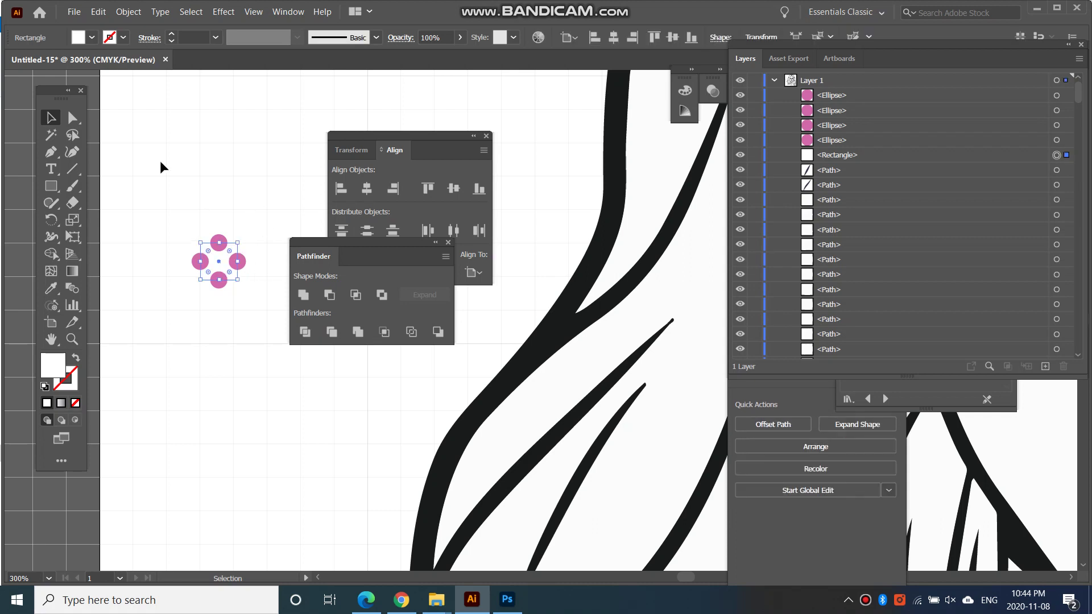
{"action": "left_click", "coordinate": [91, 39]}
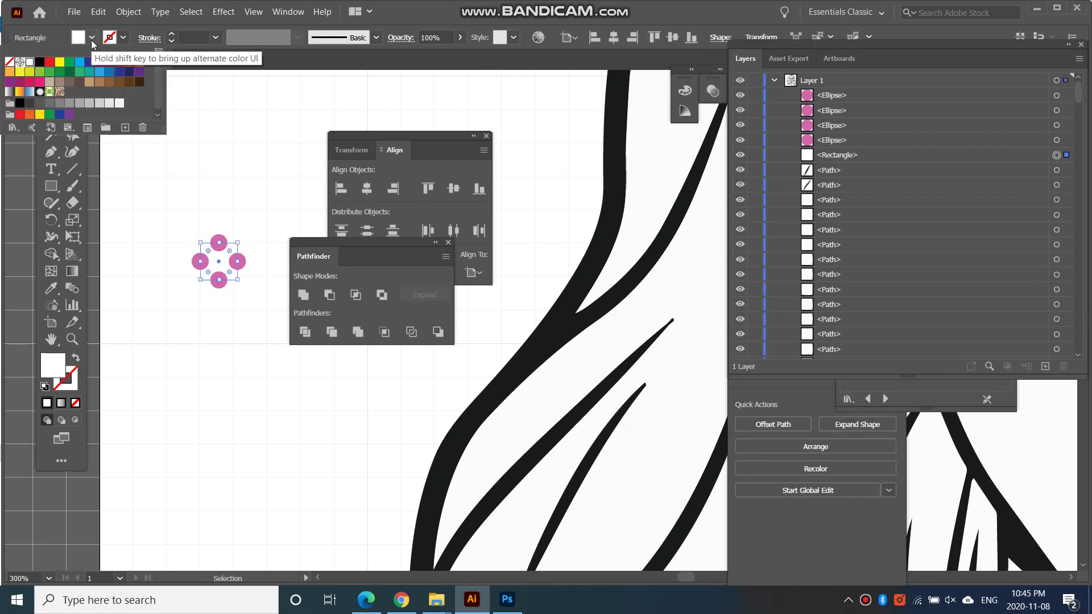
{"action": "left_click", "coordinate": [60, 62]}
{"action": "left_click", "coordinate": [230, 158]}
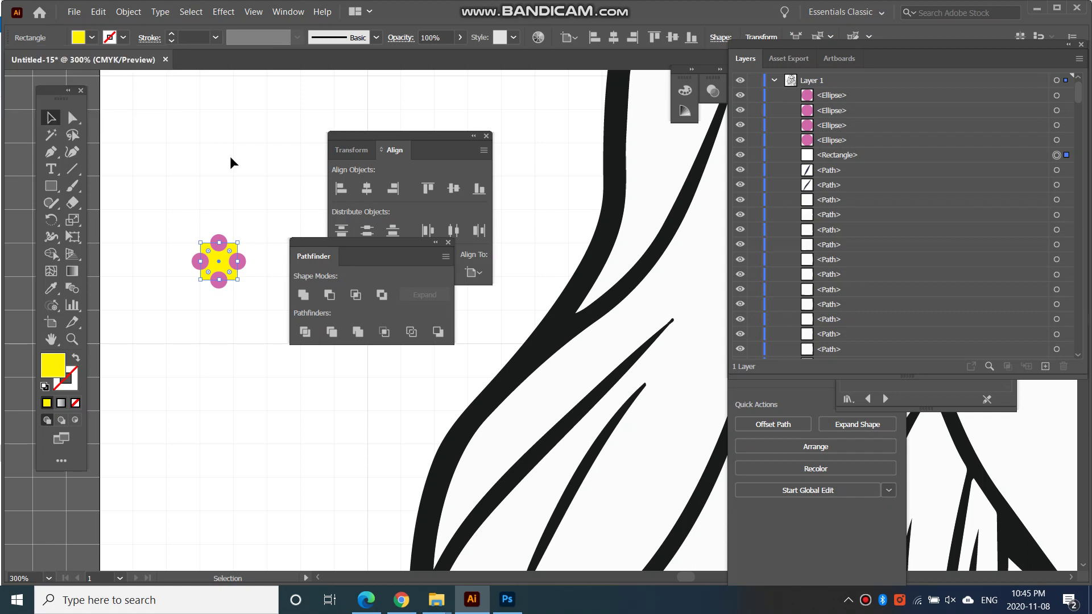
{"action": "left_click", "coordinate": [251, 186]}
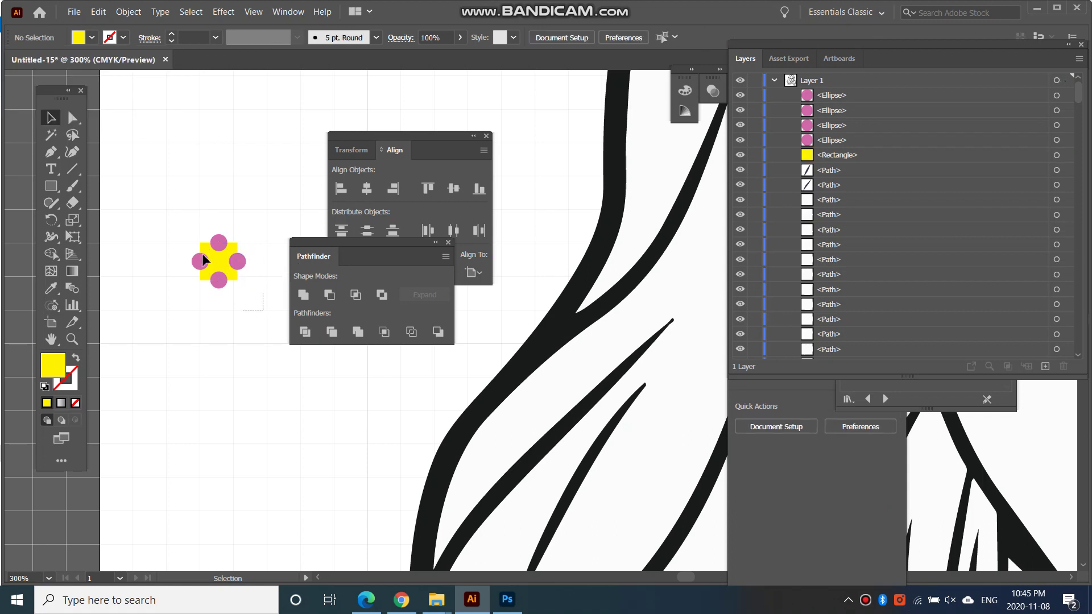
- Divide the square and four circles with Pathfinder, then ungroup the pieces
{"action": "left_click_drag", "start_coordinate": [189, 240], "coordinate": [168, 212]}
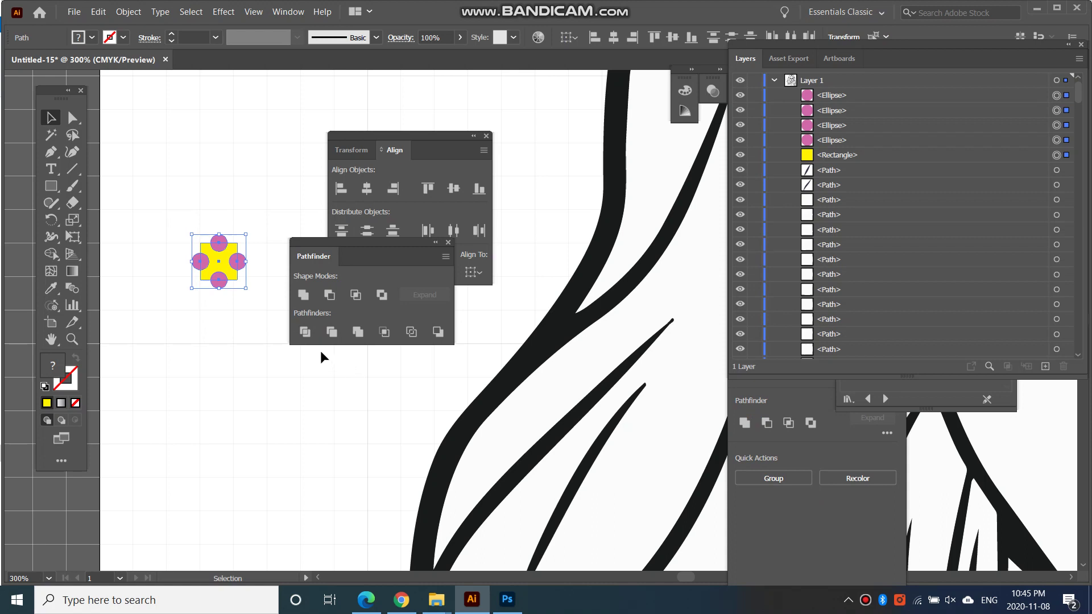
{"action": "left_click", "coordinate": [305, 332]}
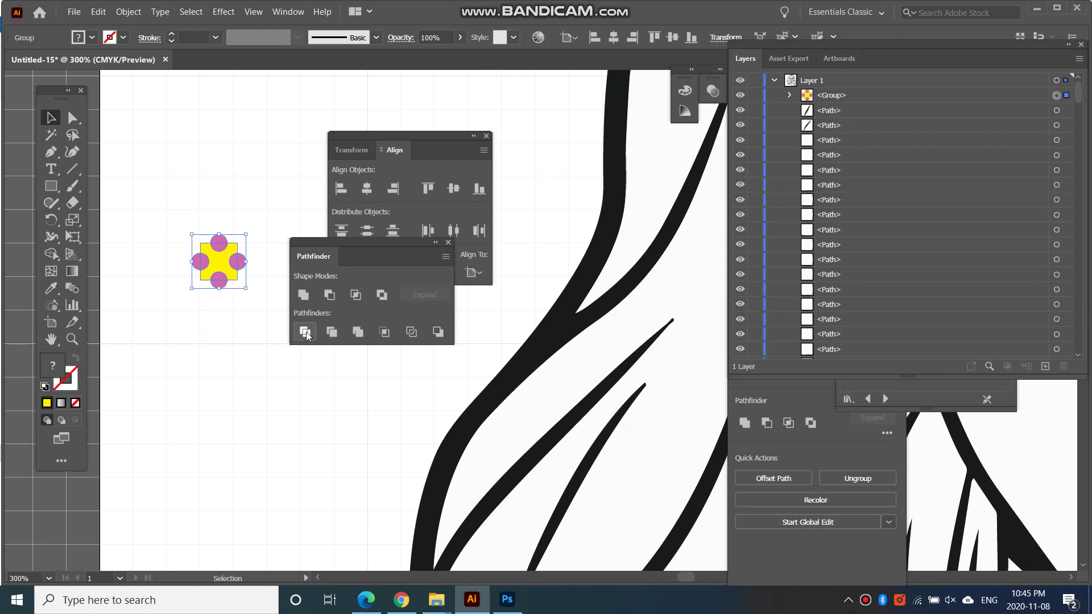
{"action": "left_click", "coordinate": [272, 216]}
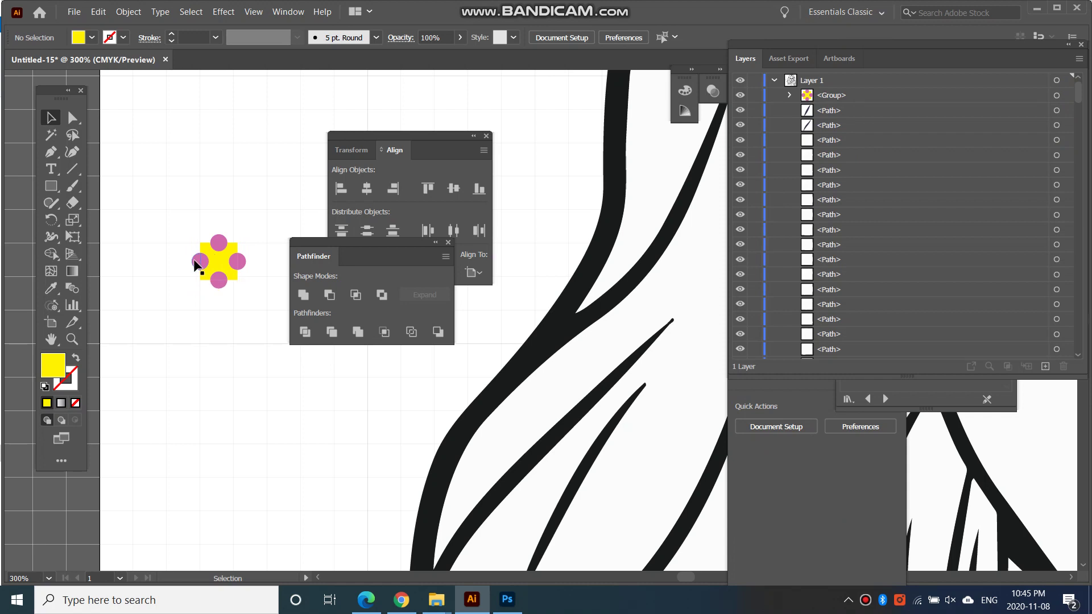
{"action": "left_click", "coordinate": [204, 278]}
{"action": "left_click", "coordinate": [127, 14]}
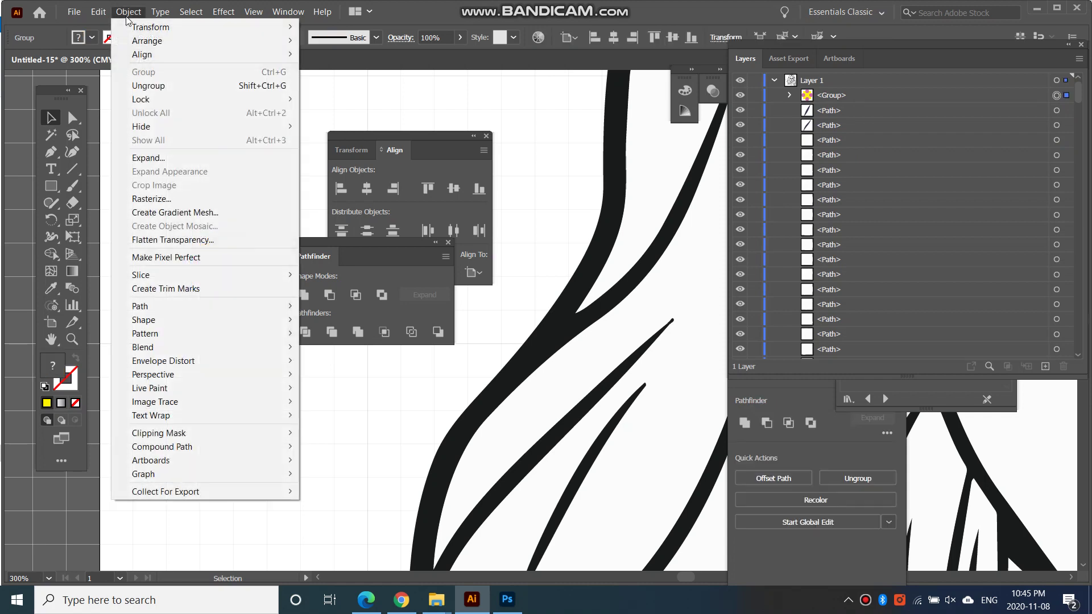
{"action": "left_click", "coordinate": [150, 89]}
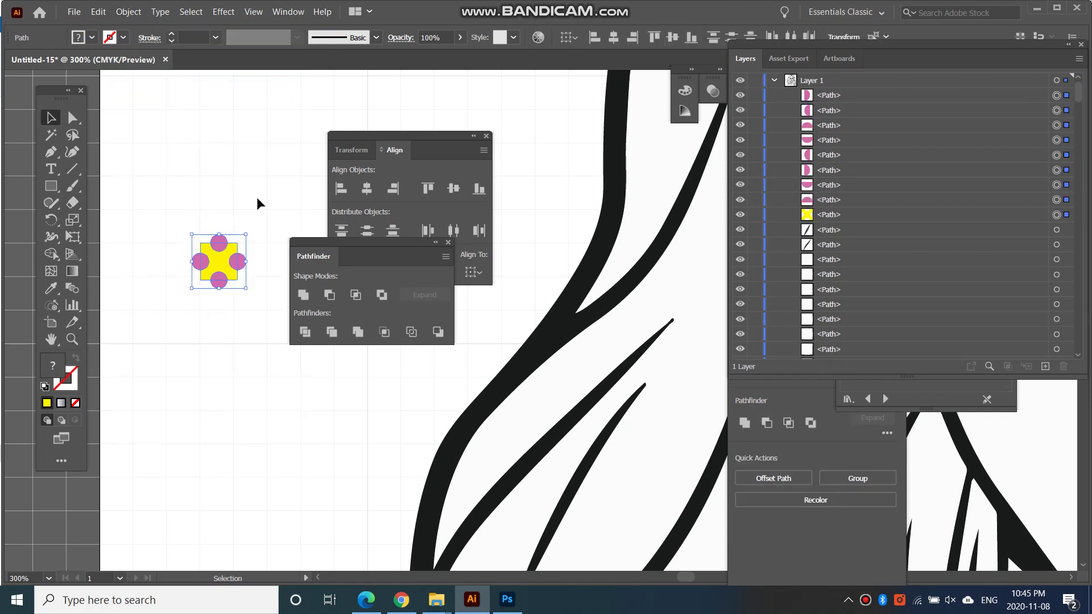
- Send the left circle's outer piece backward and delete the right circle's outer piece
{"action": "left_click", "coordinate": [198, 262]}
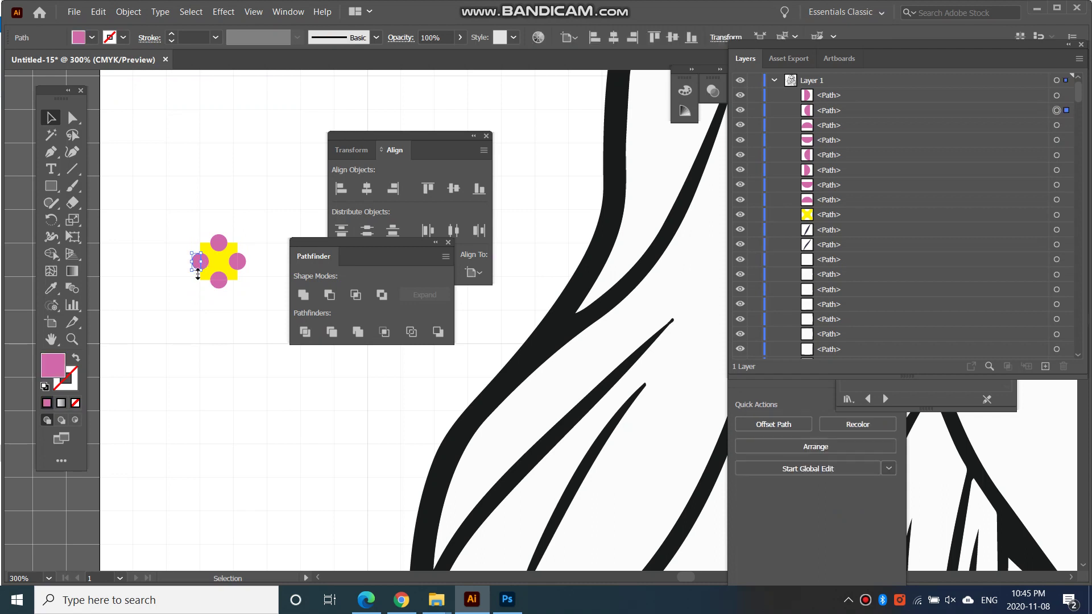
{"action": "key", "text": "ctrl+["}
{"action": "left_click", "coordinate": [244, 240]}
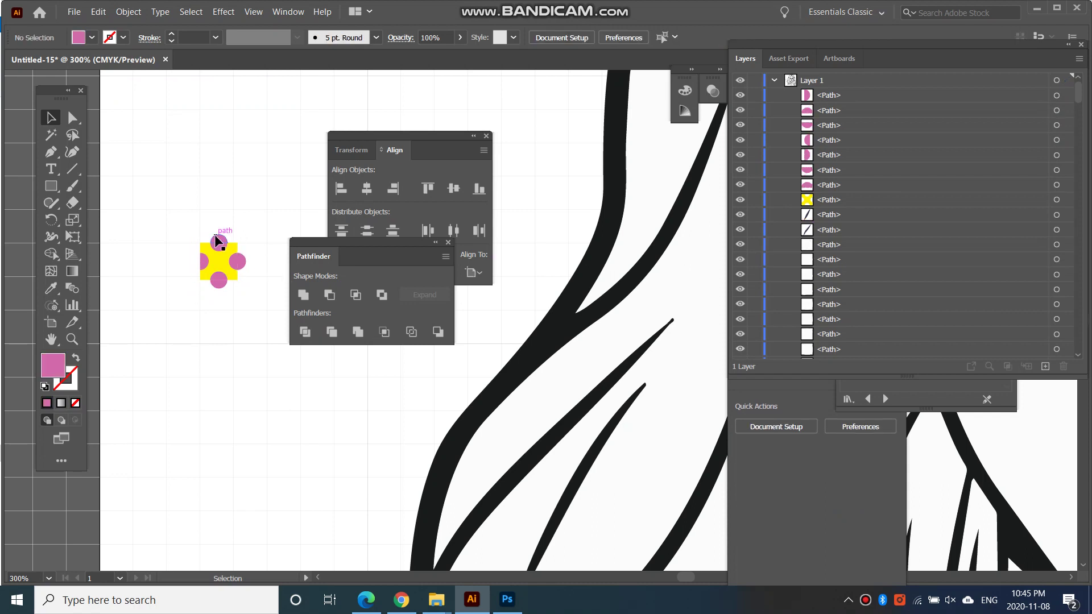
{"action": "left_click_drag", "start_coordinate": [216, 241], "coordinate": [235, 260]}
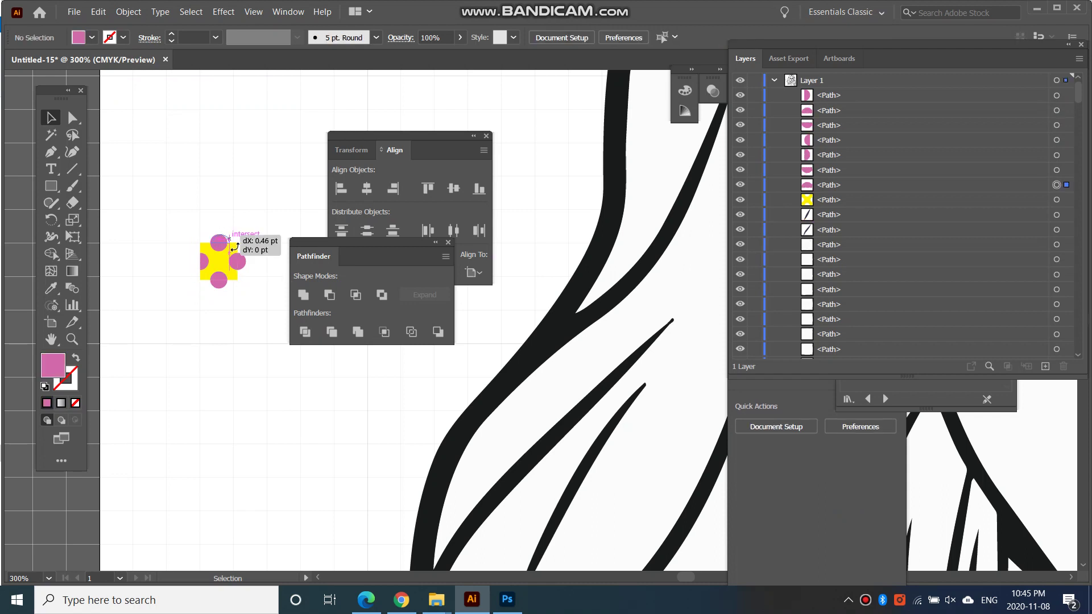
{"action": "key", "text": "Delete"}
- Delete the bottom circle's outer piece outside the square
{"action": "left_click", "coordinate": [227, 285]}
{"action": "key", "text": "Delete"}
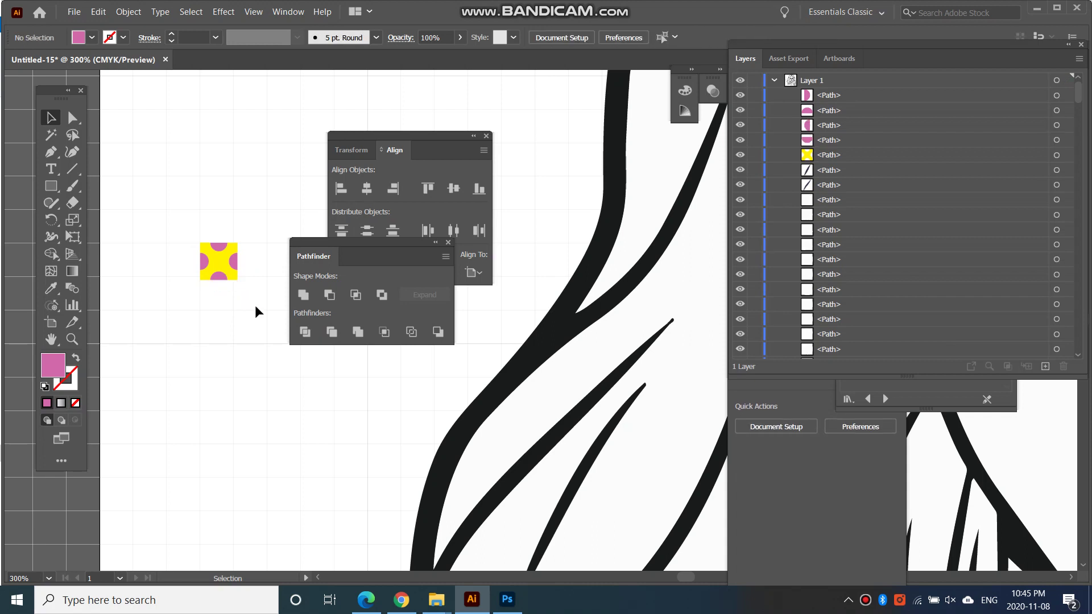
{"action": "left_click", "coordinate": [221, 263]}
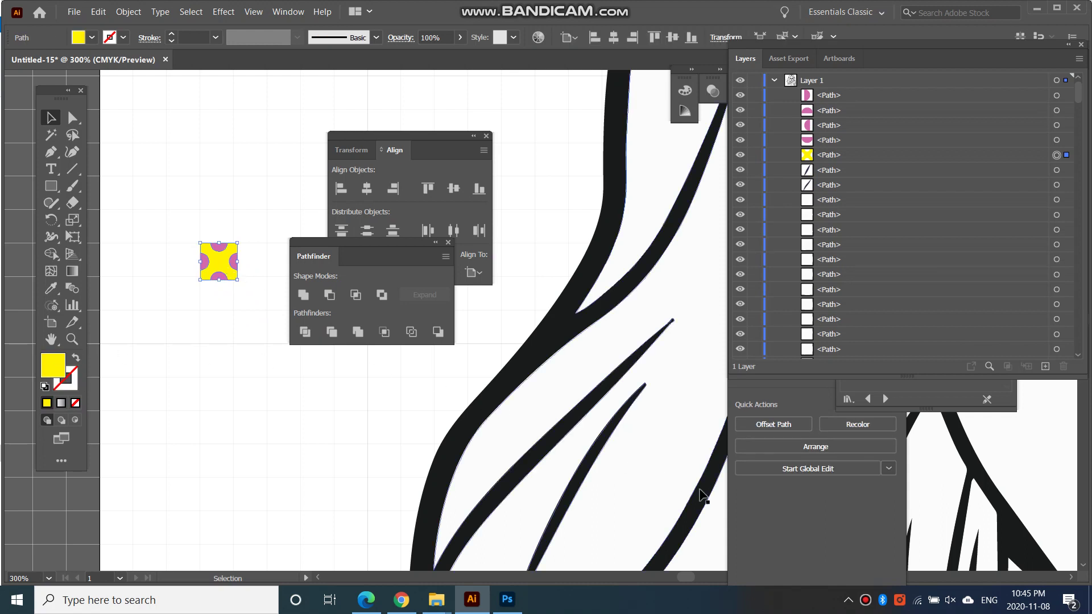
- Fill the square light pink f2c4f1 (hue 303°, S 19%, B 95%) in the Color Picker
{"action": "double_click", "coordinate": [45, 373]}
{"action": "left_click", "coordinate": [559, 228]}
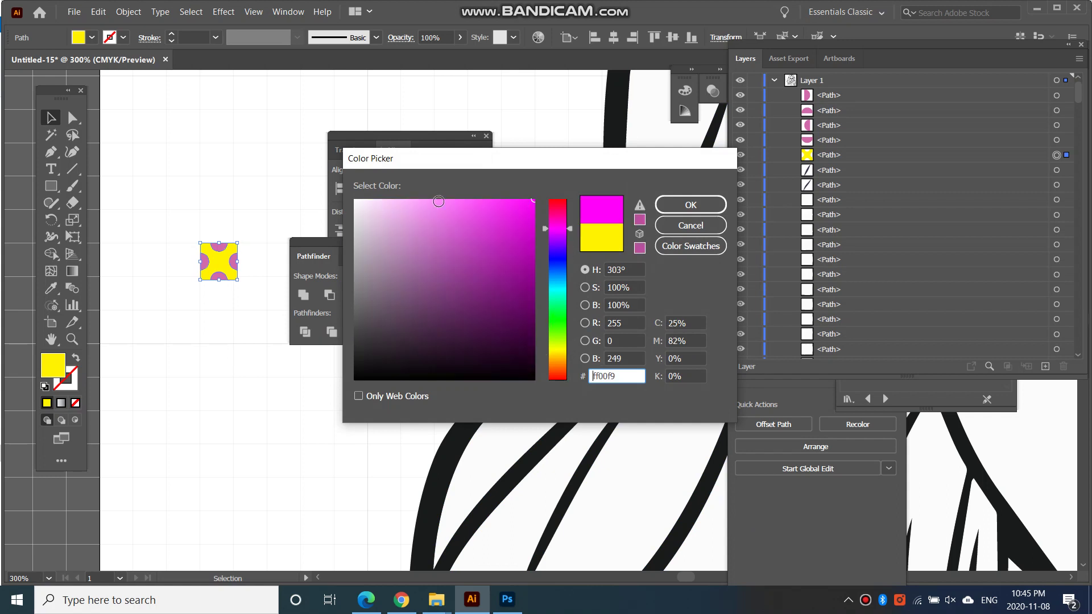
{"action": "left_click", "coordinate": [388, 207]}
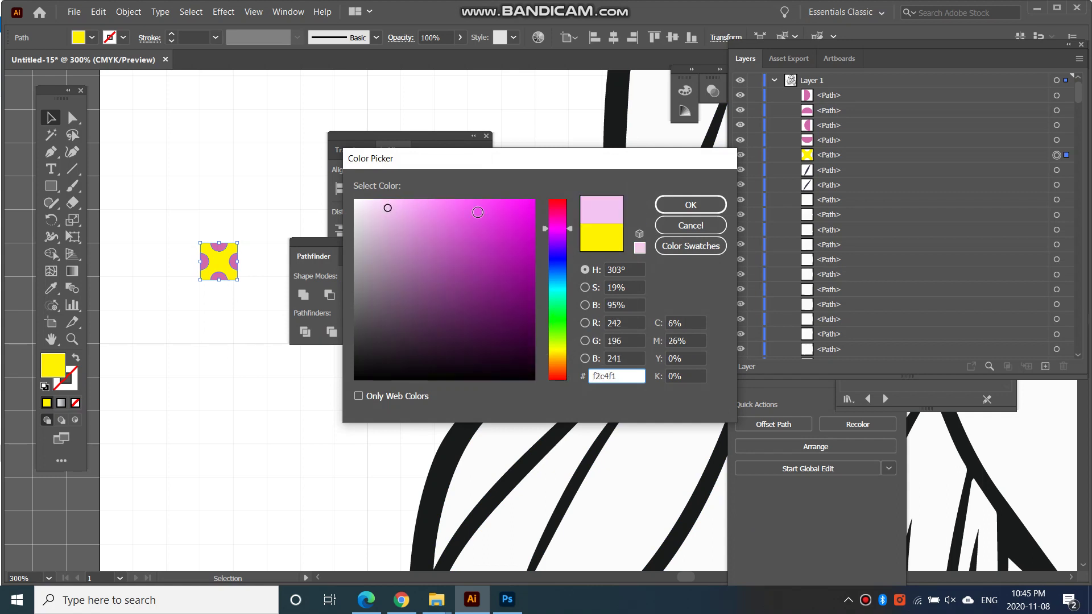
{"action": "left_click", "coordinate": [684, 208]}
{"action": "left_click", "coordinate": [506, 284]}
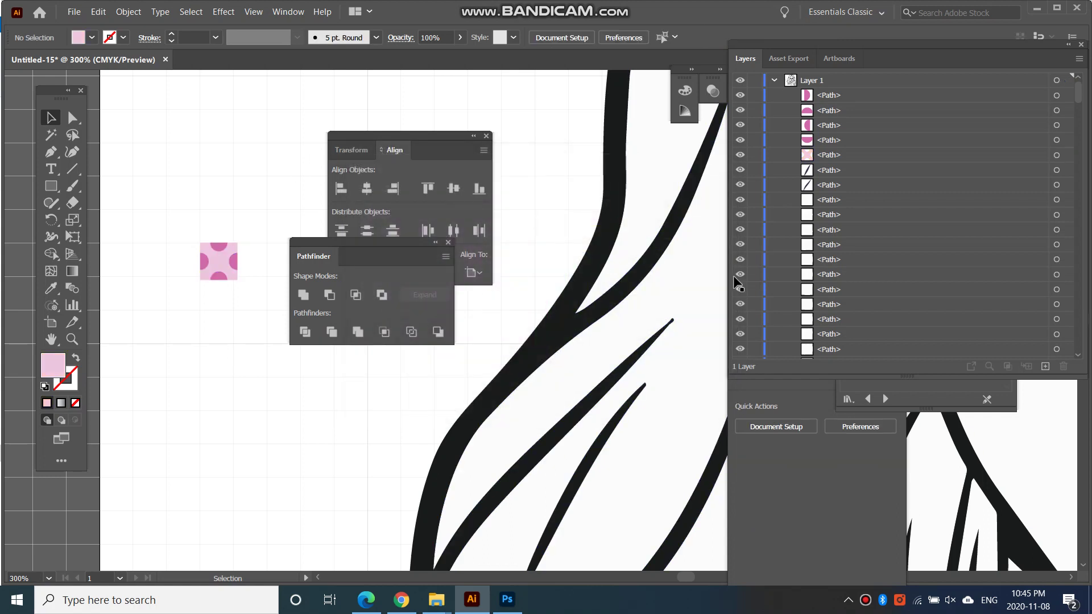
{"action": "left_click_drag", "start_coordinate": [833, 47], "coordinate": [705, 215]}
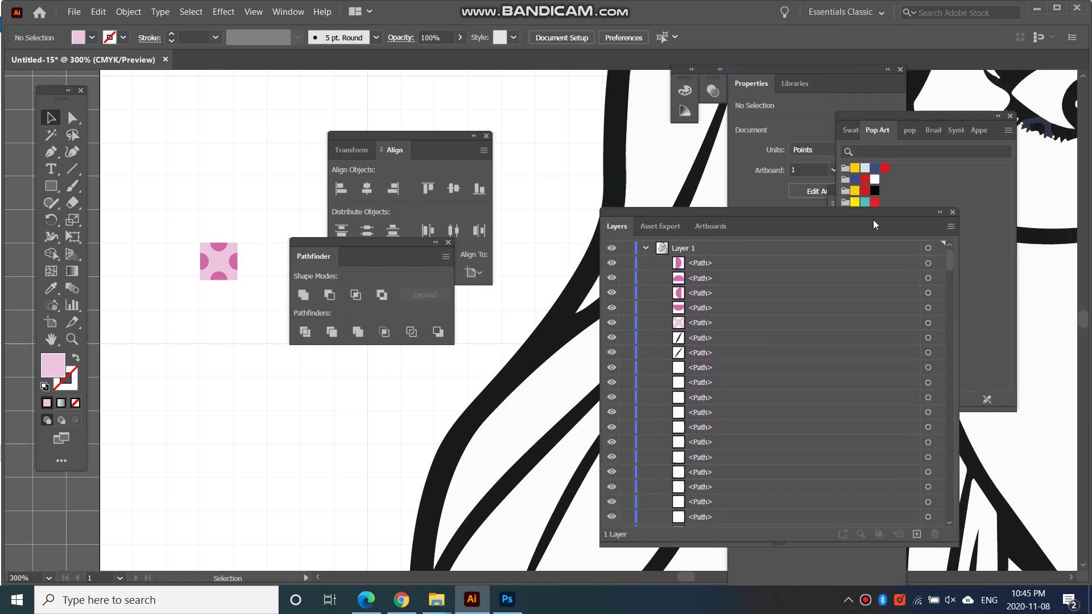
- Drag the whole pink half-dot tile into the Swatches panel as a new pattern swatch
{"action": "left_click", "coordinate": [941, 214]}
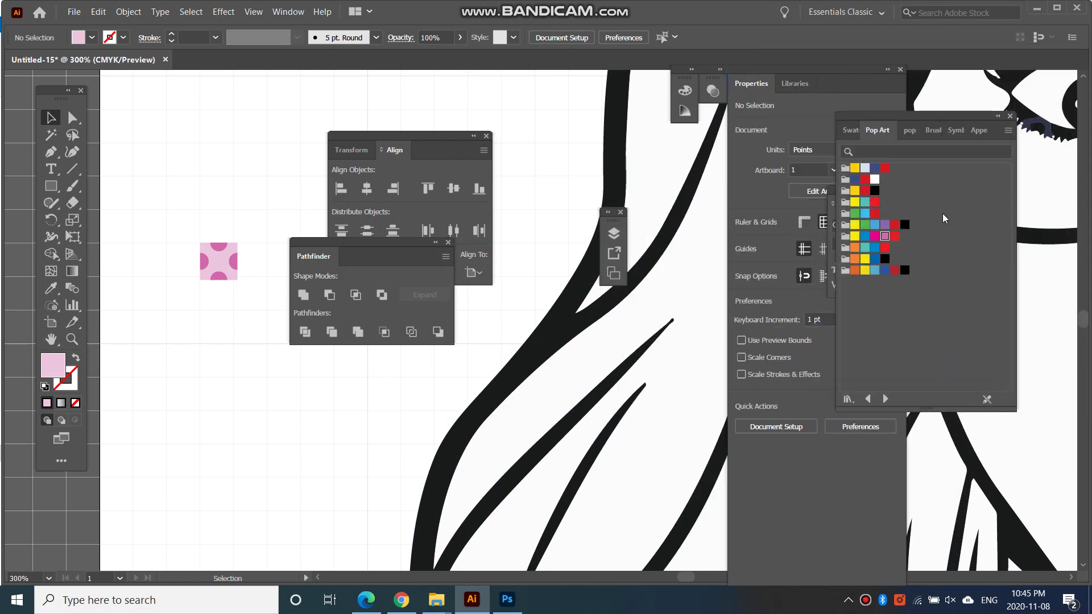
{"action": "left_click", "coordinate": [214, 264]}
{"action": "left_click_drag", "start_coordinate": [263, 309], "coordinate": [161, 212]}
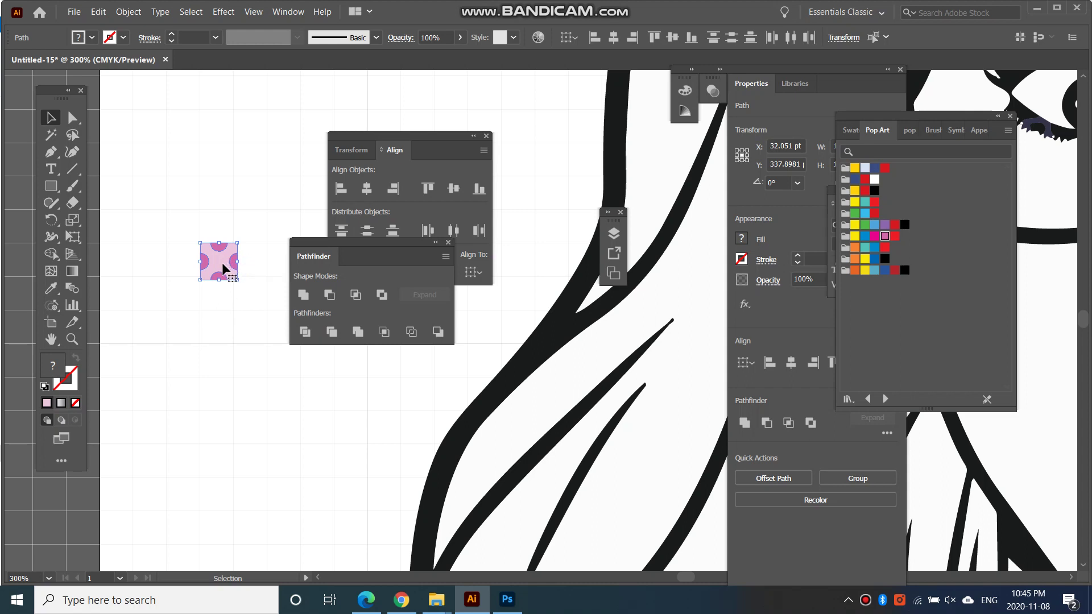
{"action": "mouse_move", "coordinate": [224, 269]}
{"action": "left_mouse_down"}
{"action": "mouse_move", "coordinate": [699, 293]}
{"action": "mouse_move", "coordinate": [214, 262]}
{"action": "left_mouse_up"}
{"action": "left_click", "coordinate": [851, 131]}
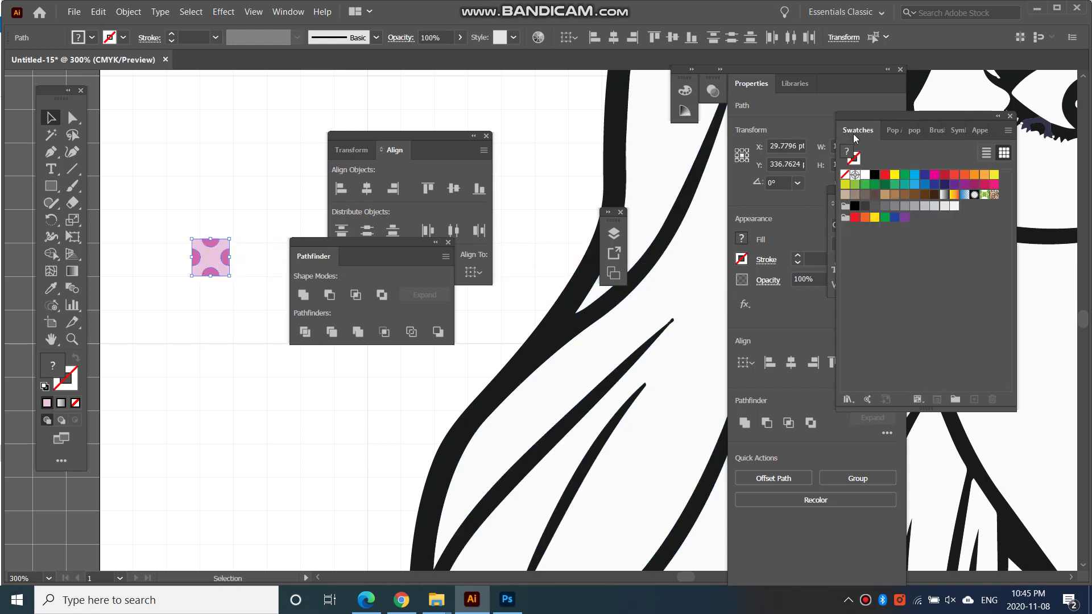
{"action": "left_click_drag", "start_coordinate": [215, 265], "coordinate": [908, 262]}
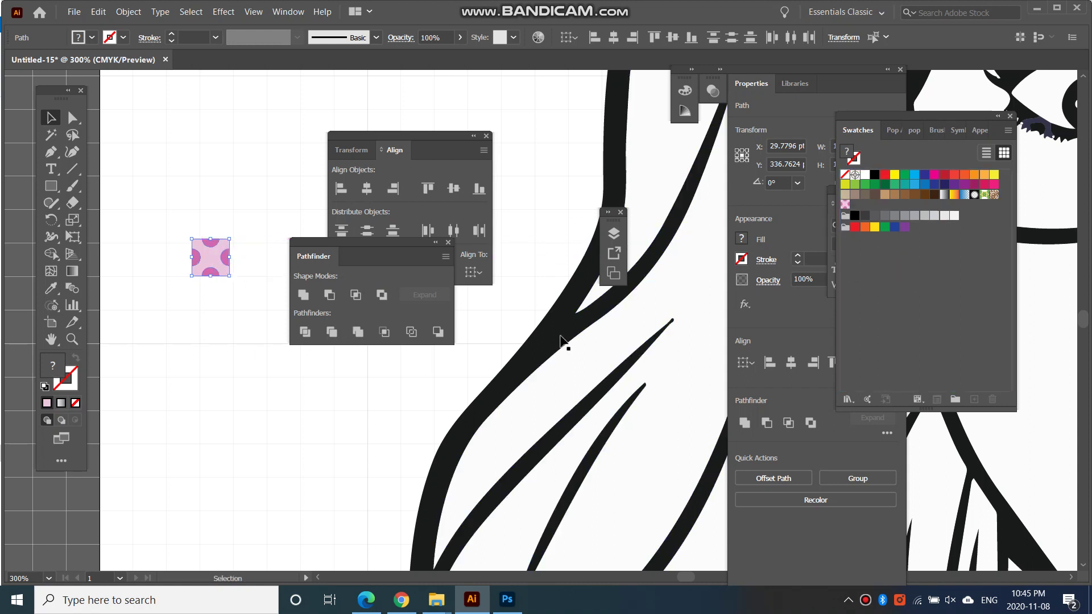
{"action": "left_click", "coordinate": [387, 393]}
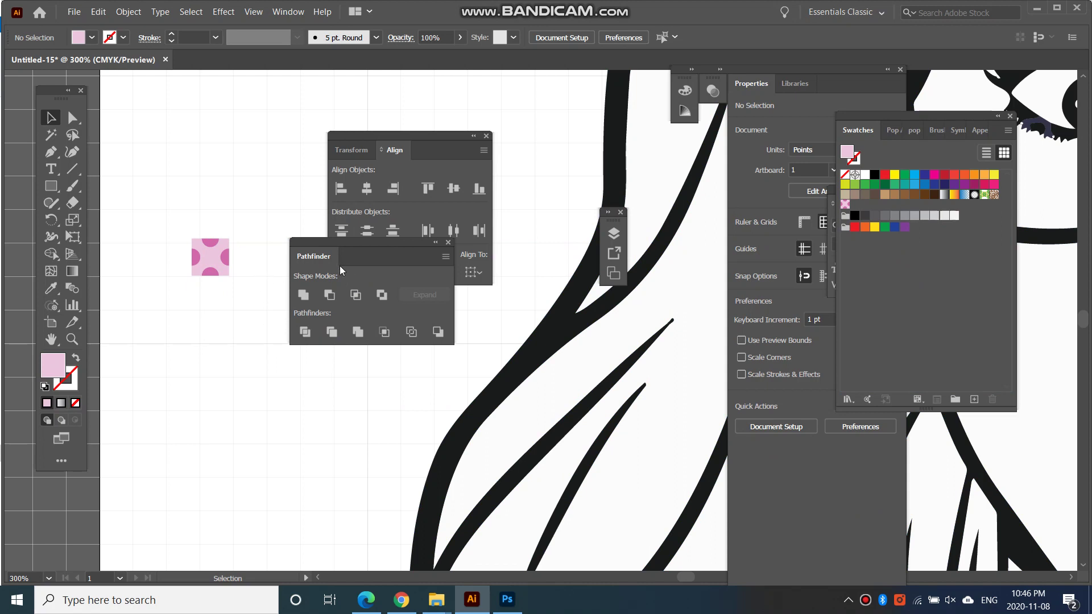
- Recolour the tile's pink half-dots yellow from the Pop Art colour group
{"action": "left_click", "coordinate": [892, 130]}
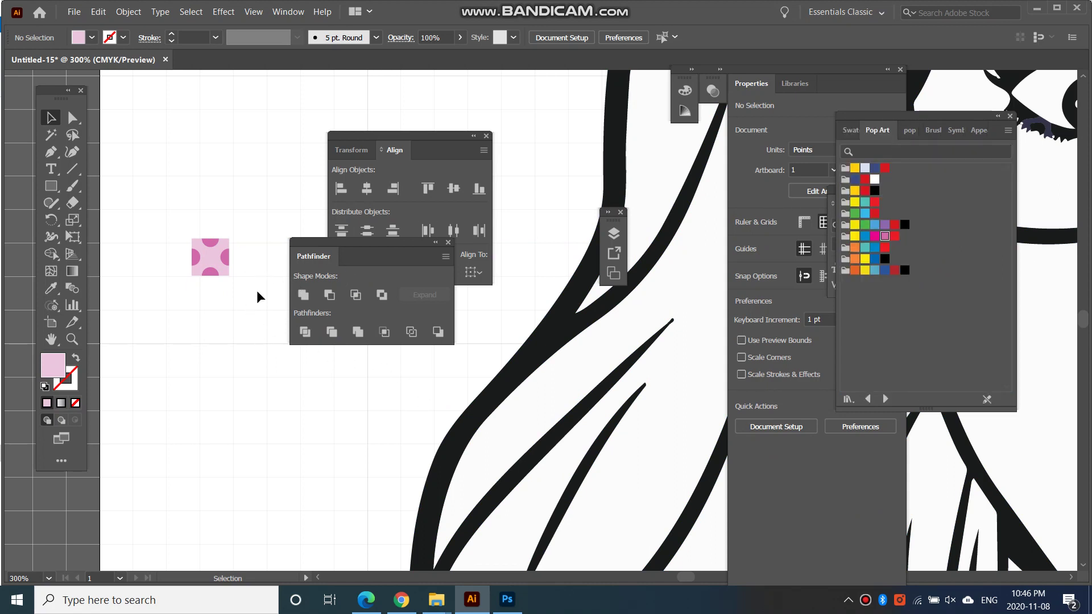
{"action": "left_click", "coordinate": [199, 263]}
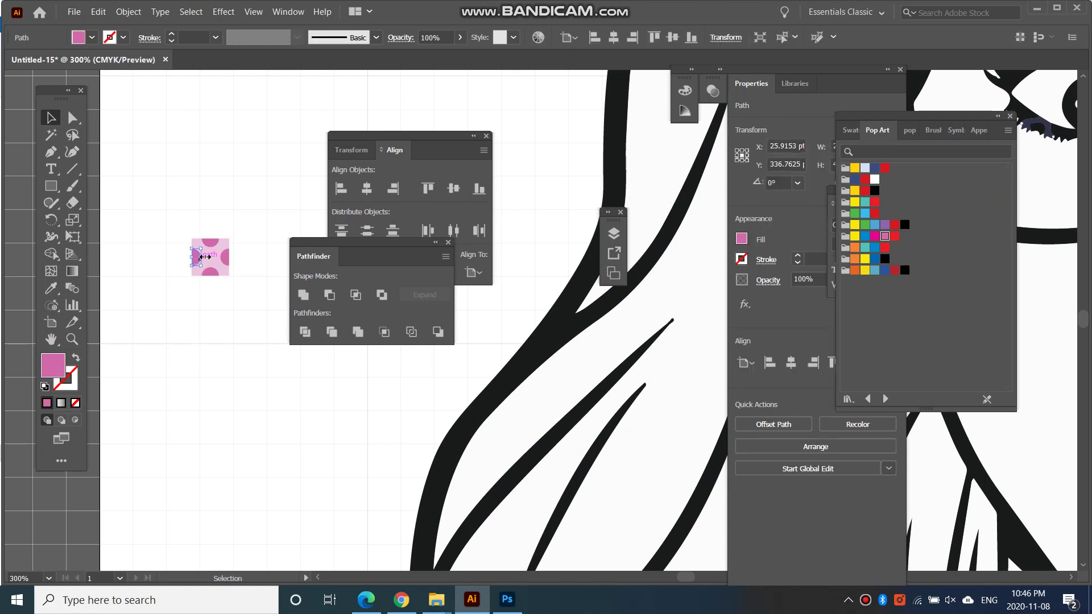
{"action": "left_click_drag", "start_coordinate": [230, 234], "coordinate": [230, 276]}
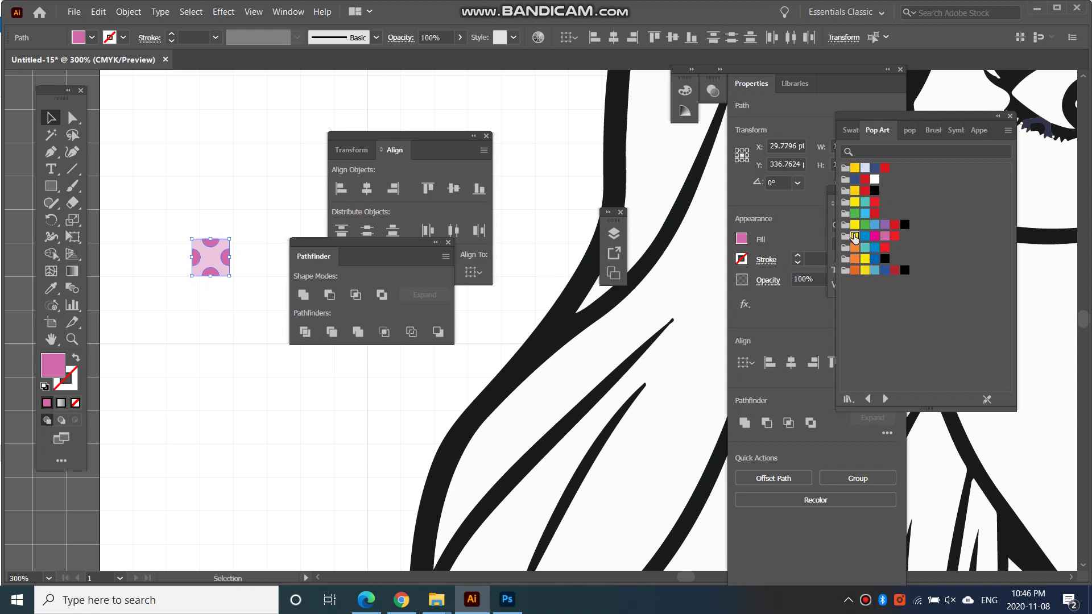
{"action": "left_click", "coordinate": [854, 237]}
{"action": "left_click", "coordinate": [221, 278]}
- Change the background square's fill to white
{"action": "left_click", "coordinate": [220, 264]}
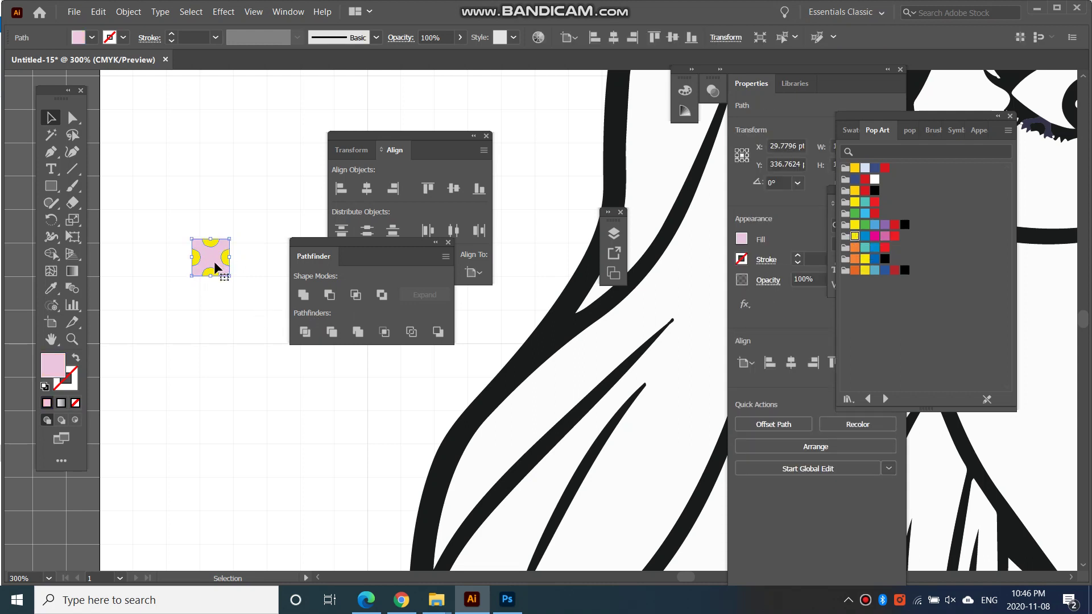
{"action": "left_click", "coordinate": [91, 37]}
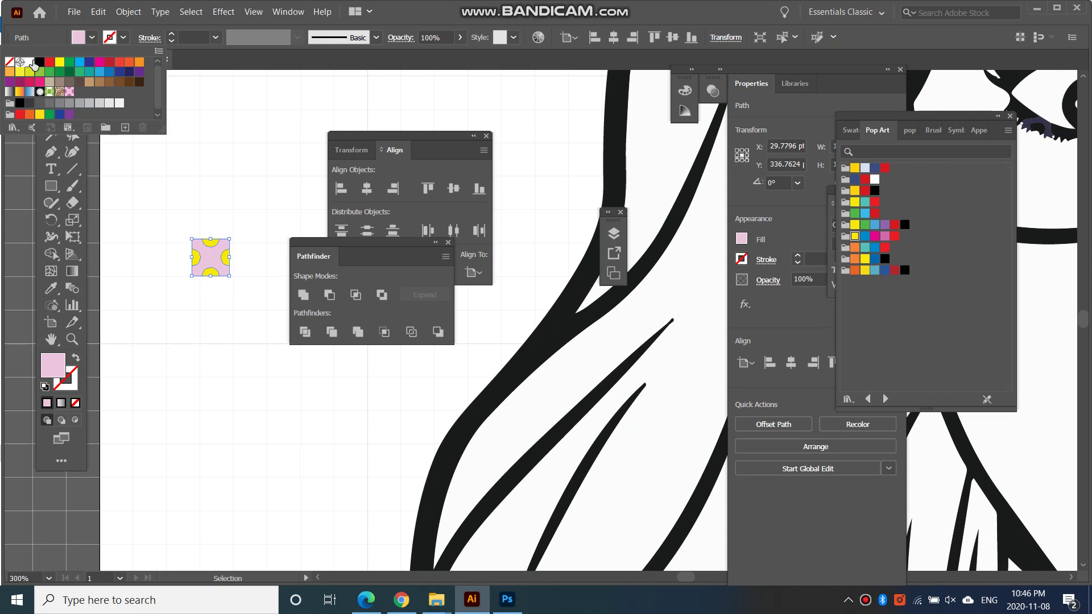
{"action": "left_click", "coordinate": [30, 62]}
{"action": "left_click", "coordinate": [371, 259]}
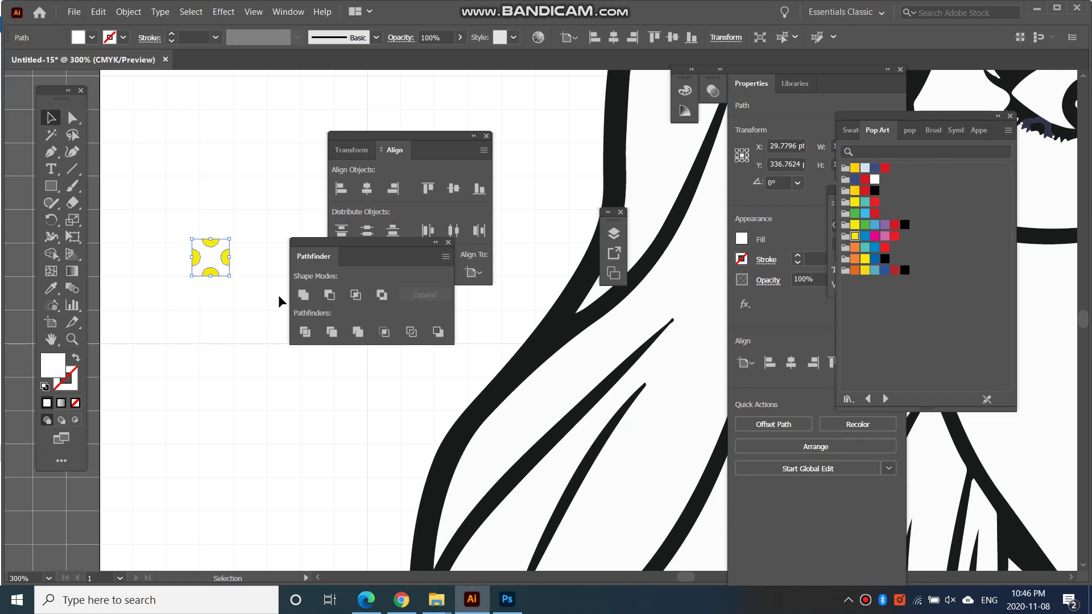
- Drag the yellow-on-white tile into Swatches as a second pattern swatch
{"action": "left_click_drag", "start_coordinate": [279, 300], "coordinate": [185, 193]}
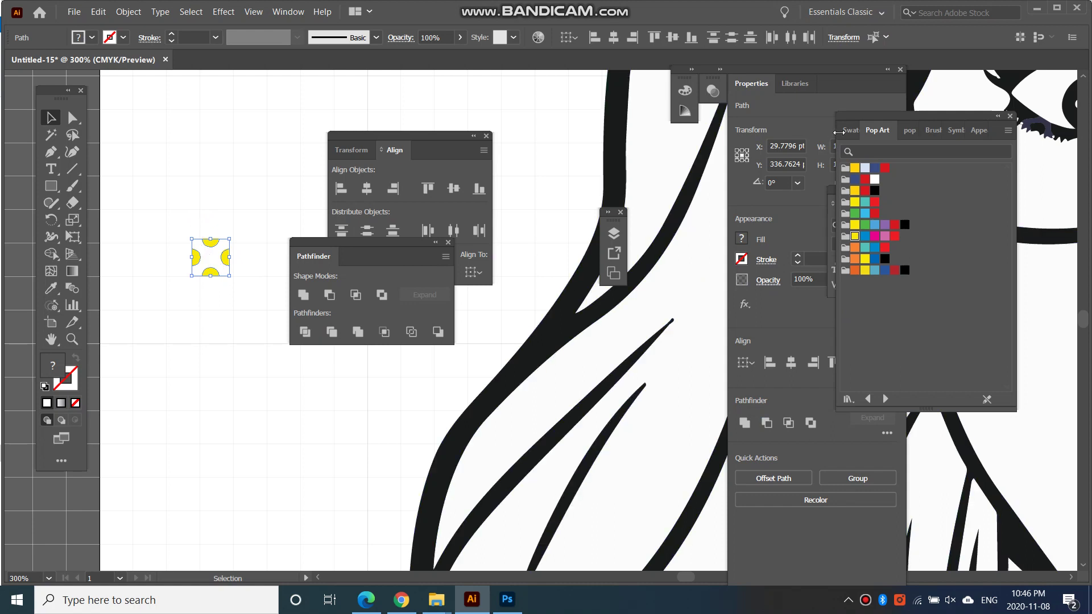
{"action": "left_click", "coordinate": [848, 130]}
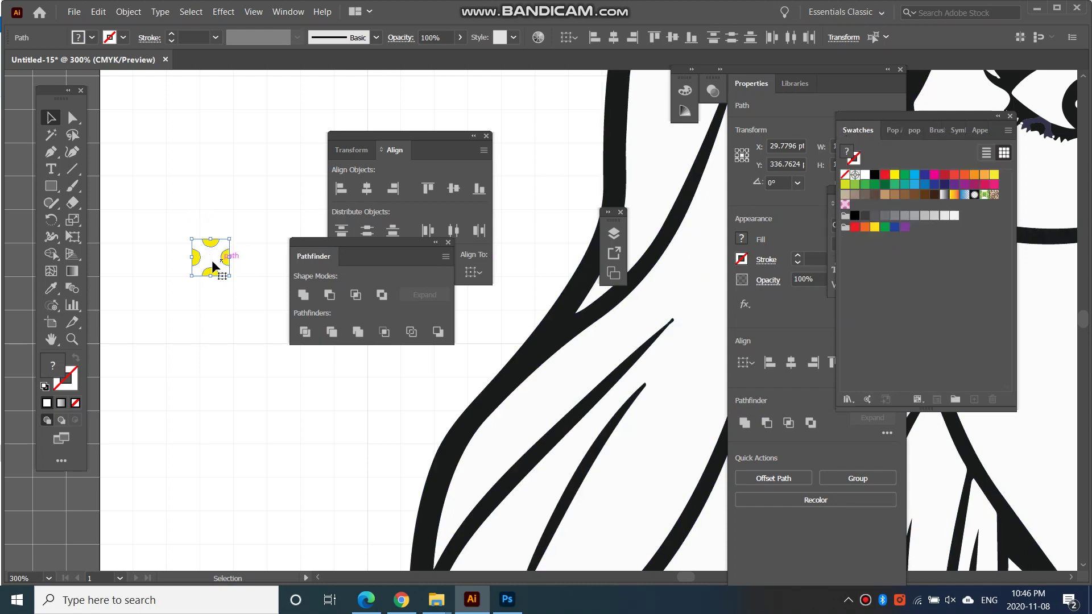
{"action": "left_click_drag", "start_coordinate": [216, 265], "coordinate": [901, 272]}
- Select the four yellow dots and recolour them red from the Pop Art group
{"action": "left_click", "coordinate": [893, 131]}
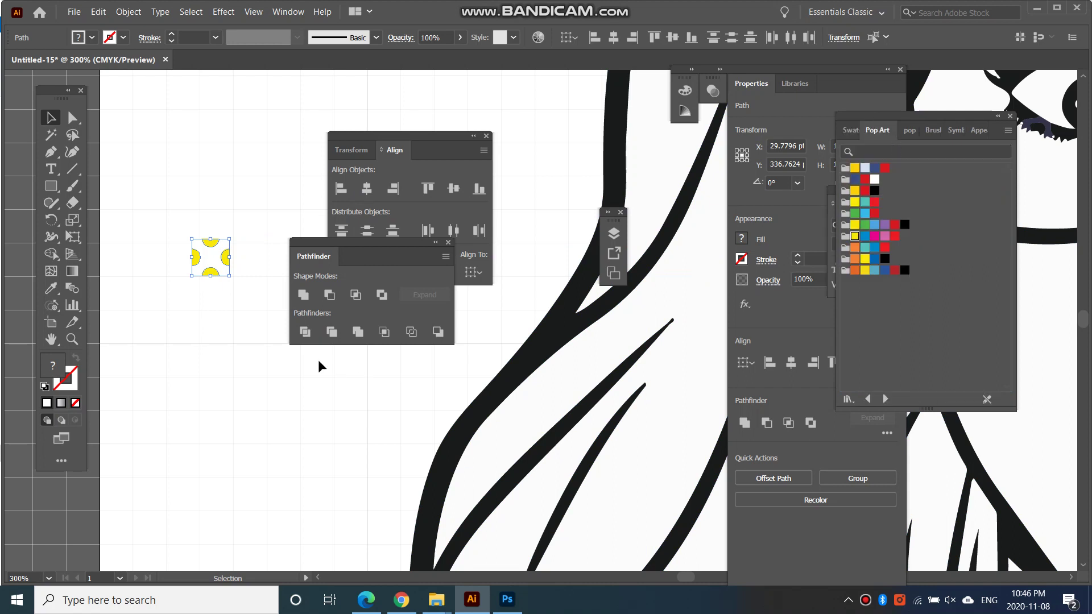
{"action": "left_click", "coordinate": [223, 319]}
{"action": "left_click", "coordinate": [212, 272]}
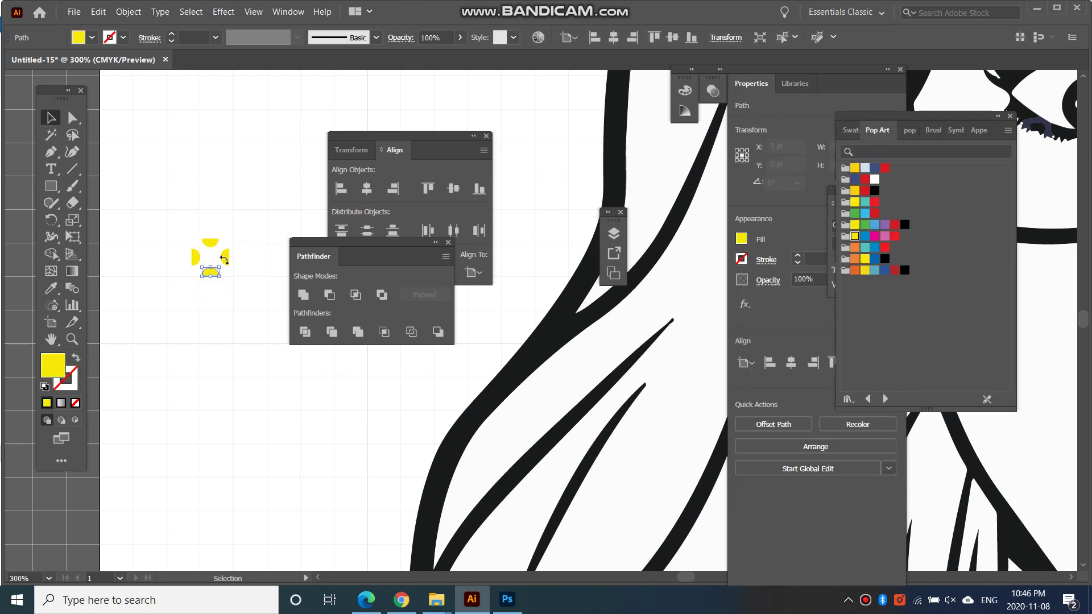
{"action": "left_click", "coordinate": [225, 258], "text": "shift"}
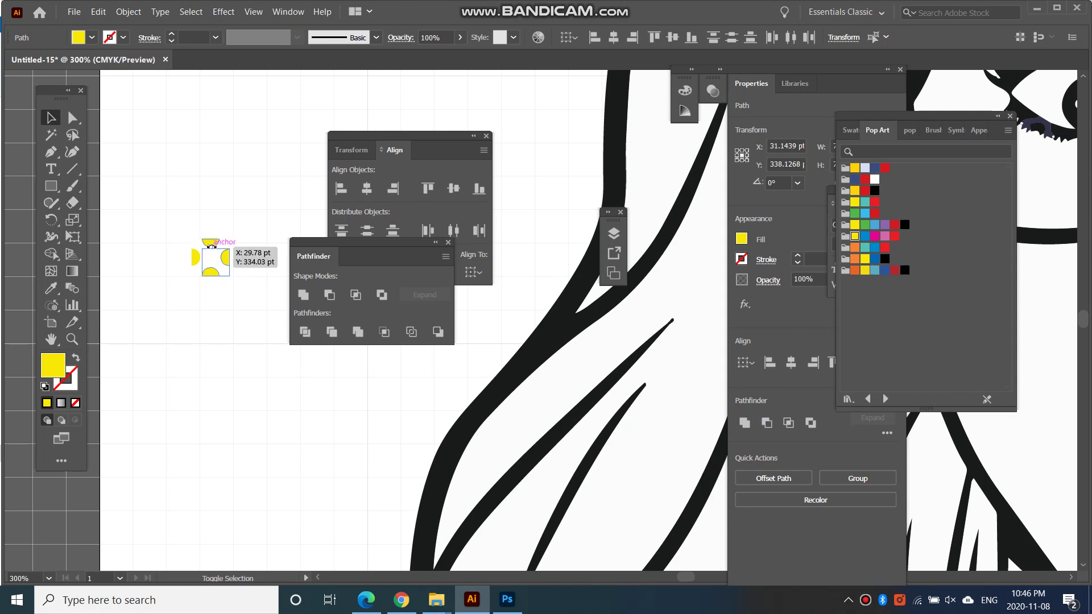
{"action": "left_click", "coordinate": [211, 243], "text": "shift"}
{"action": "left_click_drag", "start_coordinate": [199, 255], "coordinate": [195, 259]}
{"action": "left_click", "coordinate": [195, 260], "text": "shift"}
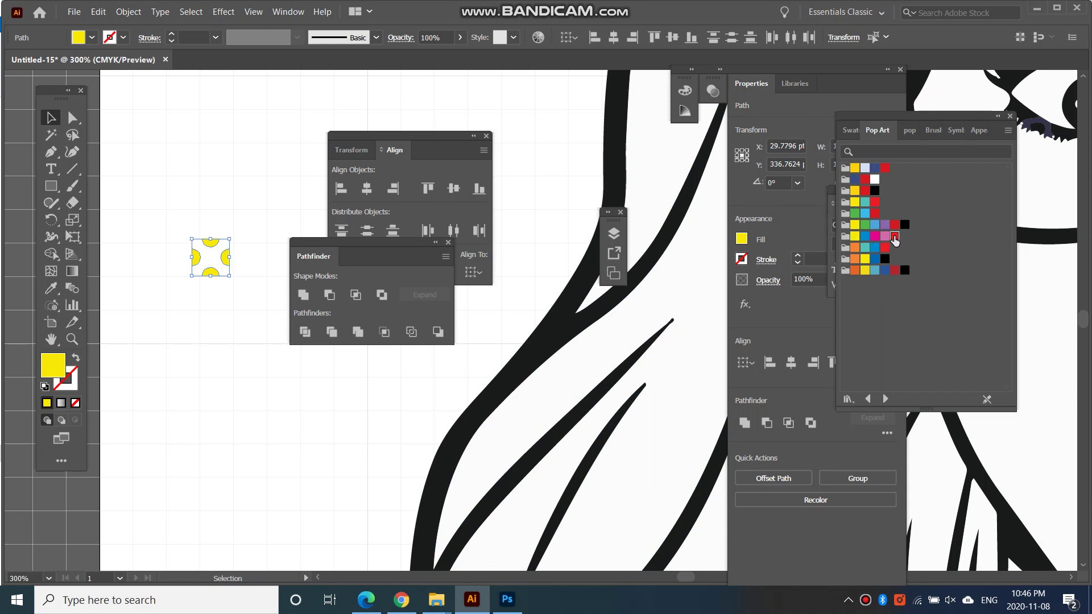
{"action": "left_click", "coordinate": [894, 236]}
{"action": "left_click", "coordinate": [557, 243]}
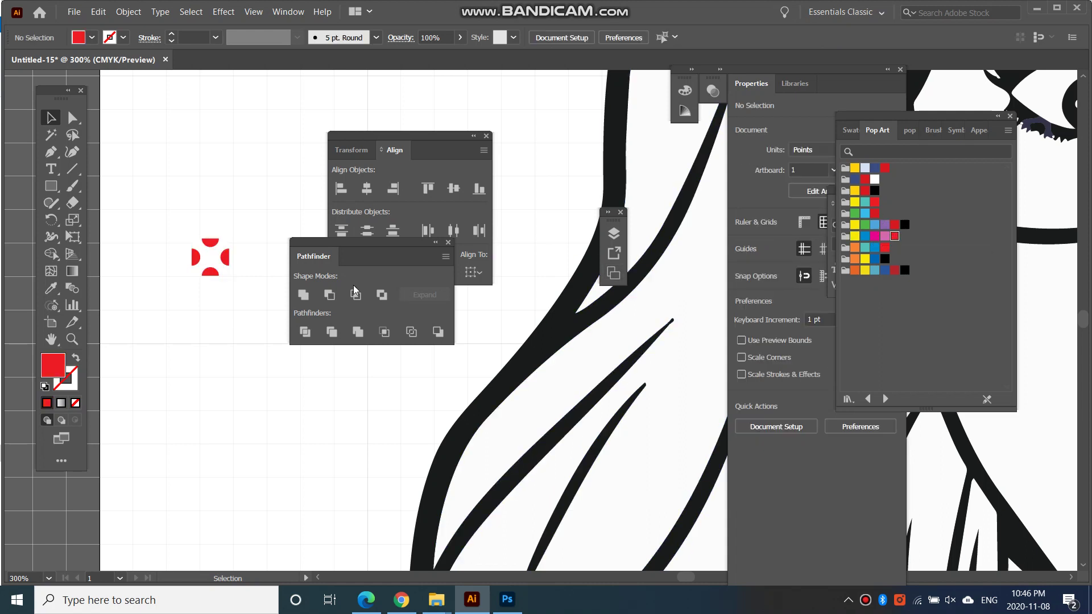
- Drag the red-dot tile into Swatches as a third pattern swatch
{"action": "left_click_drag", "start_coordinate": [265, 302], "coordinate": [159, 196]}
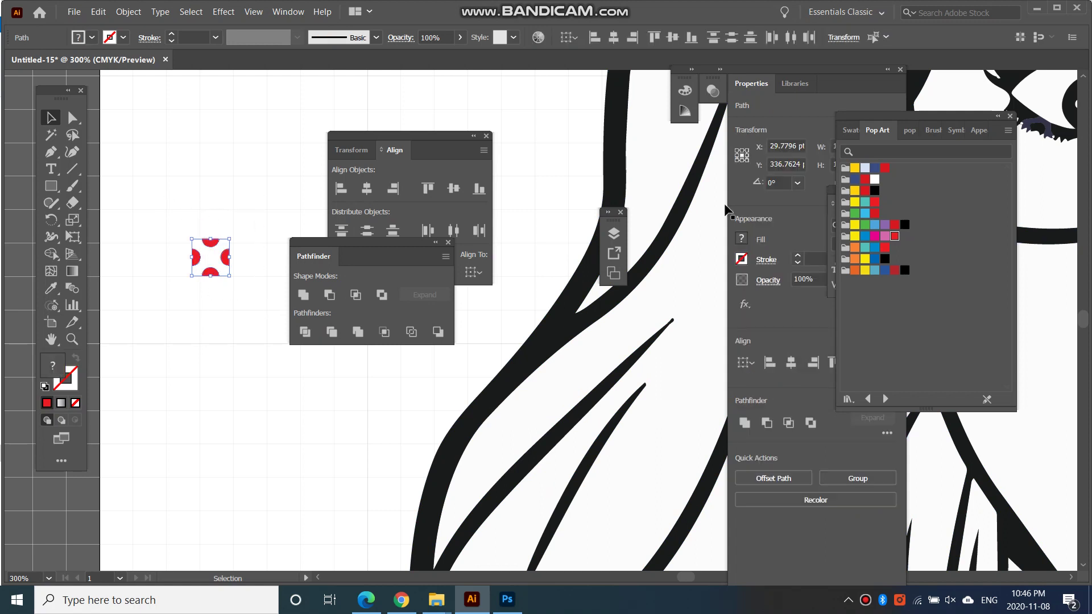
{"action": "left_click", "coordinate": [852, 130]}
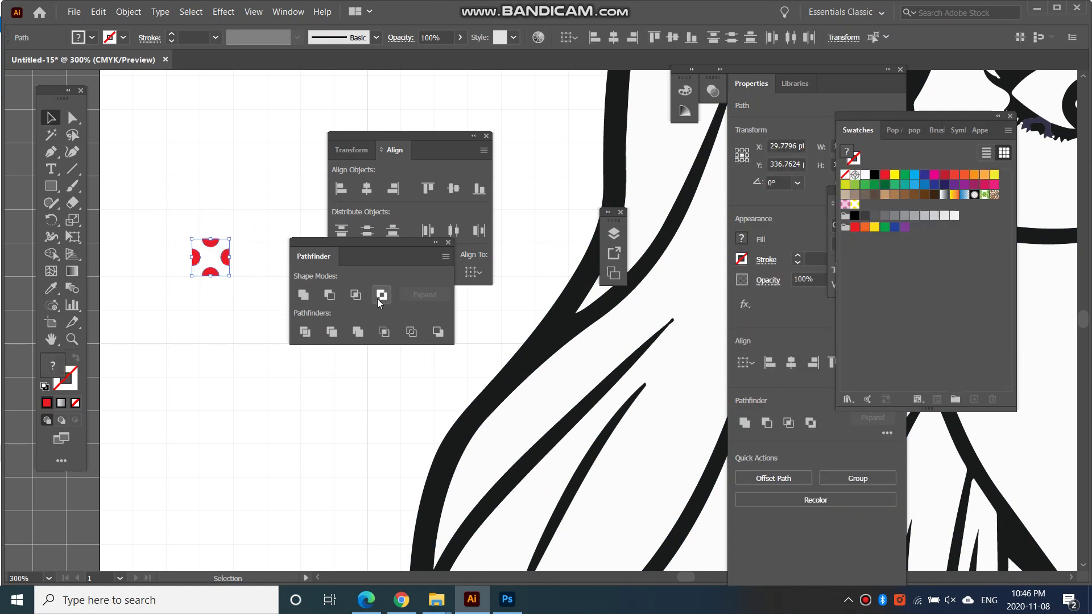
{"action": "left_click_drag", "start_coordinate": [230, 259], "coordinate": [961, 285]}
- Recolour the four red half-dots blue using the Pop Art colour group
{"action": "left_click", "coordinate": [896, 132]}
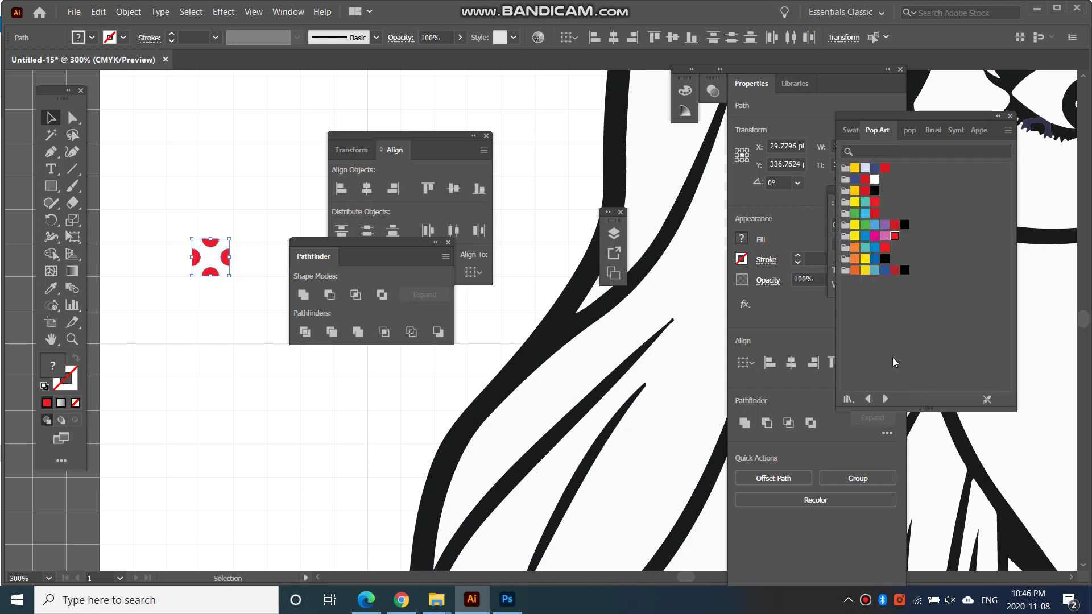
{"action": "left_click", "coordinate": [186, 314]}
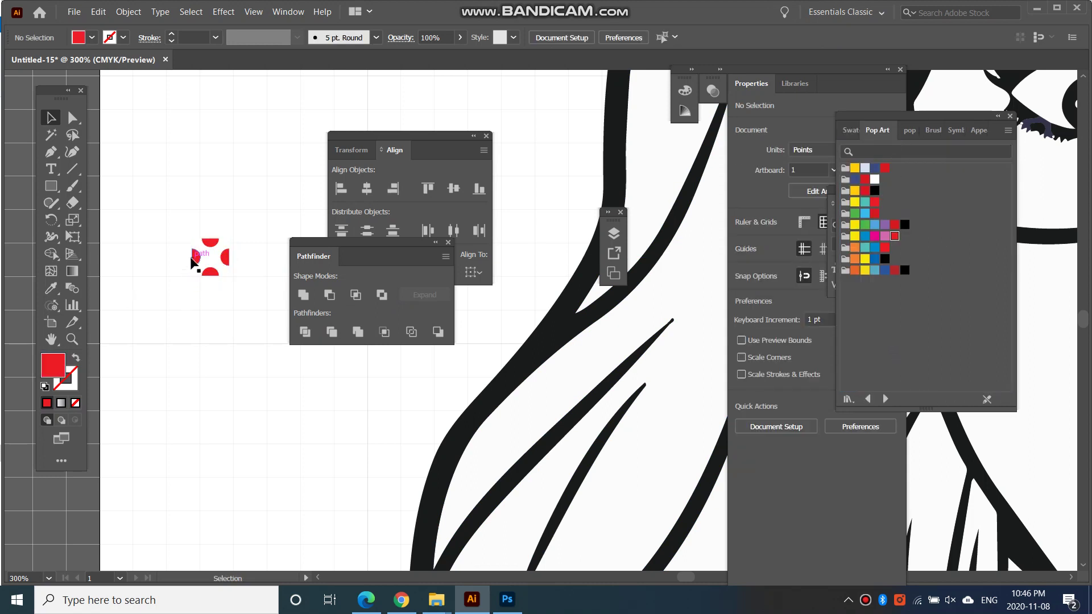
{"action": "left_click", "coordinate": [196, 257]}
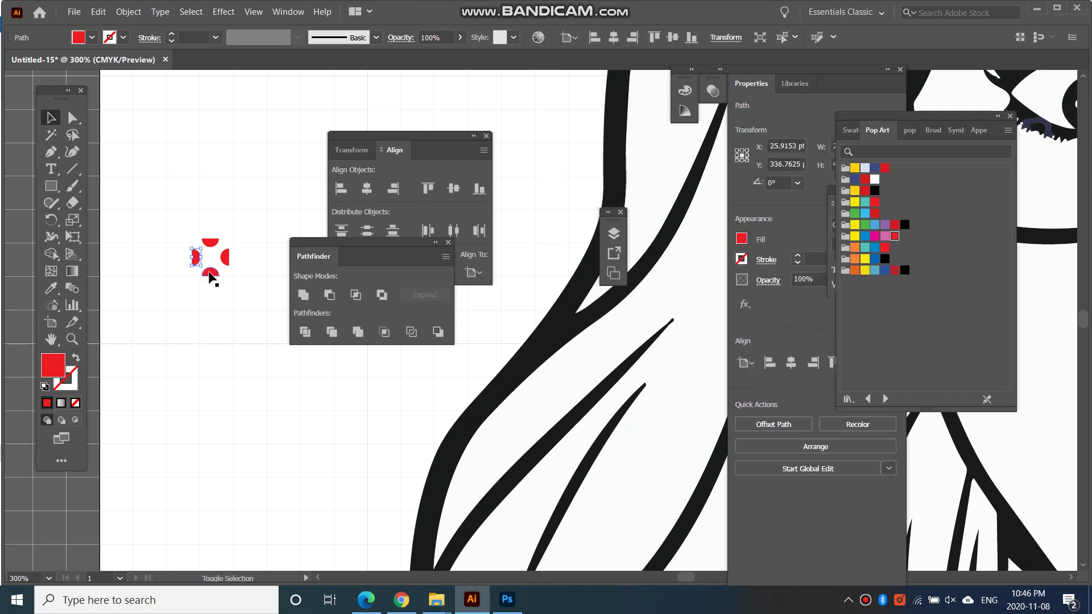
{"action": "left_click", "coordinate": [210, 275], "text": "shift"}
{"action": "left_click", "coordinate": [225, 257], "text": "shift"}
{"action": "left_click", "coordinate": [210, 243], "text": "shift"}
{"action": "left_click", "coordinate": [864, 236]}
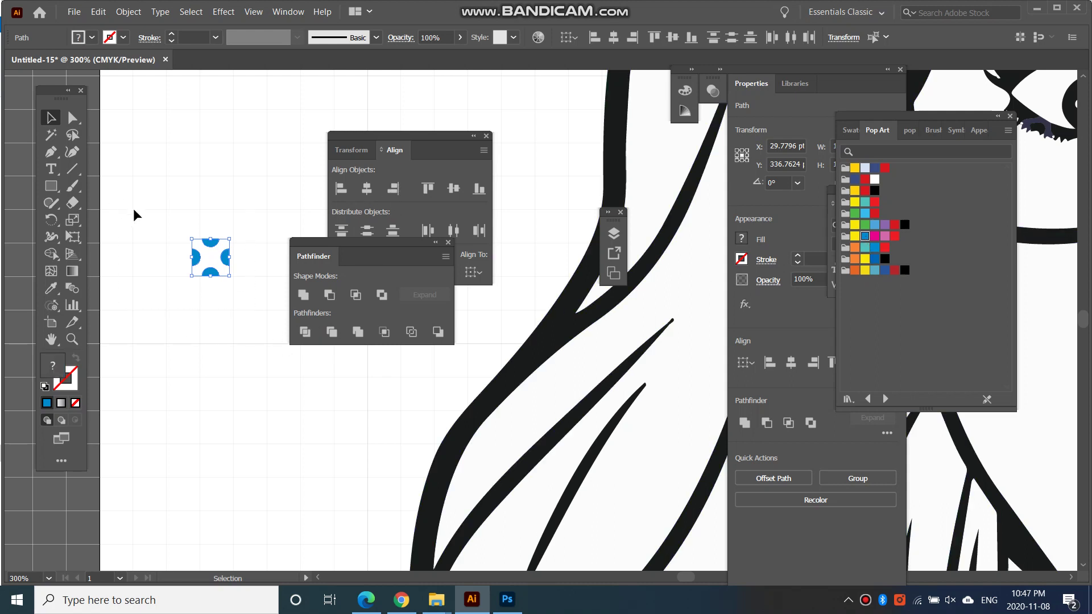
- Save the blue-dot tile as a fourth pattern swatch in Swatches
{"action": "left_click", "coordinate": [850, 131]}
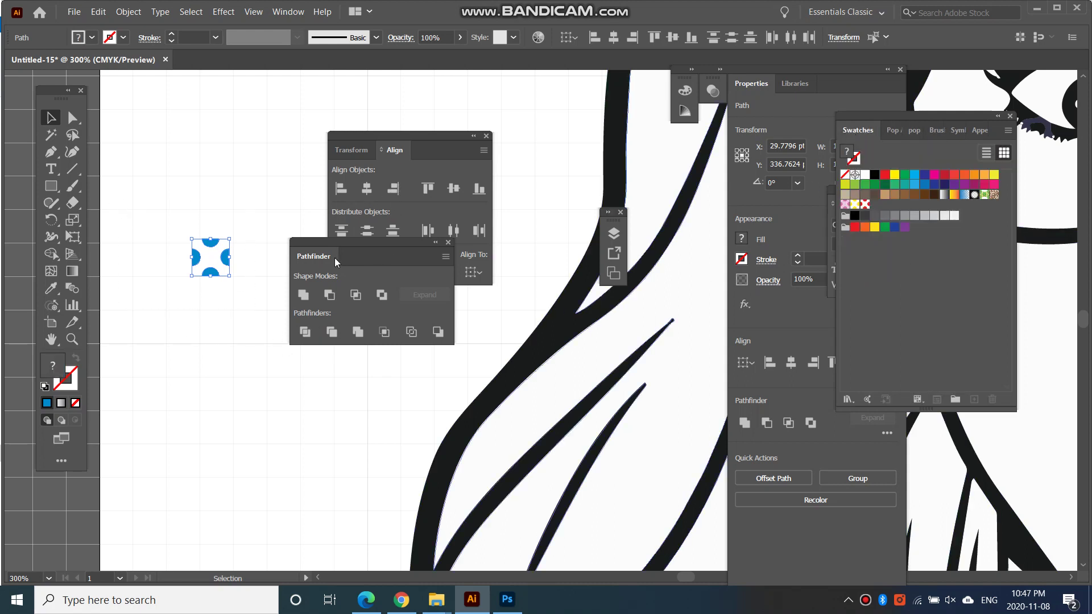
{"action": "left_click_drag", "start_coordinate": [221, 261], "coordinate": [885, 283]}
{"action": "left_click", "coordinate": [548, 213]}
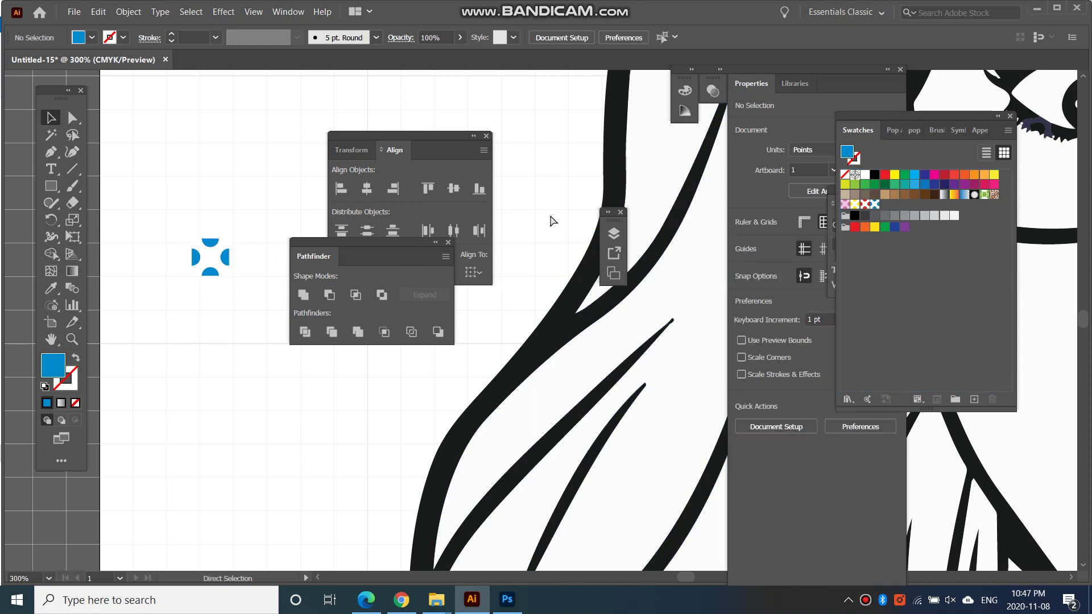
- Zoom out to 66.67% to centre the full portrait, closing the Align and Pathfinder panels
{"action": "key", "text": "ctrl+minus"}
{"action": "key", "text": "ctrl+minus"}
{"action": "key", "text": "ctrl+minus"}
{"action": "key", "text": "ctrl+minus"}
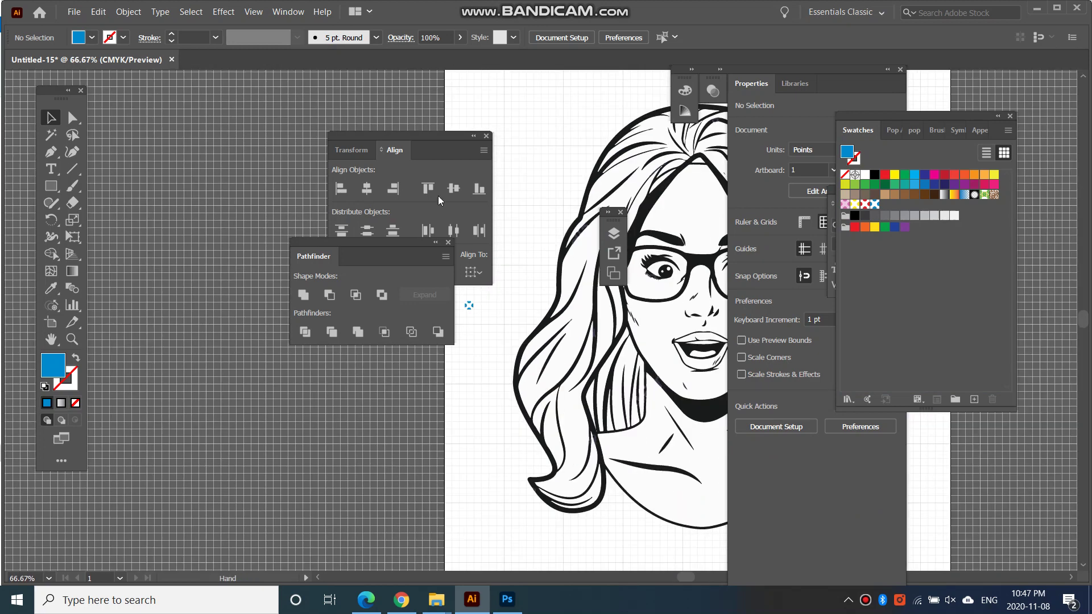
{"action": "left_click_drag", "start_coordinate": [569, 164], "coordinate": [190, 163]}
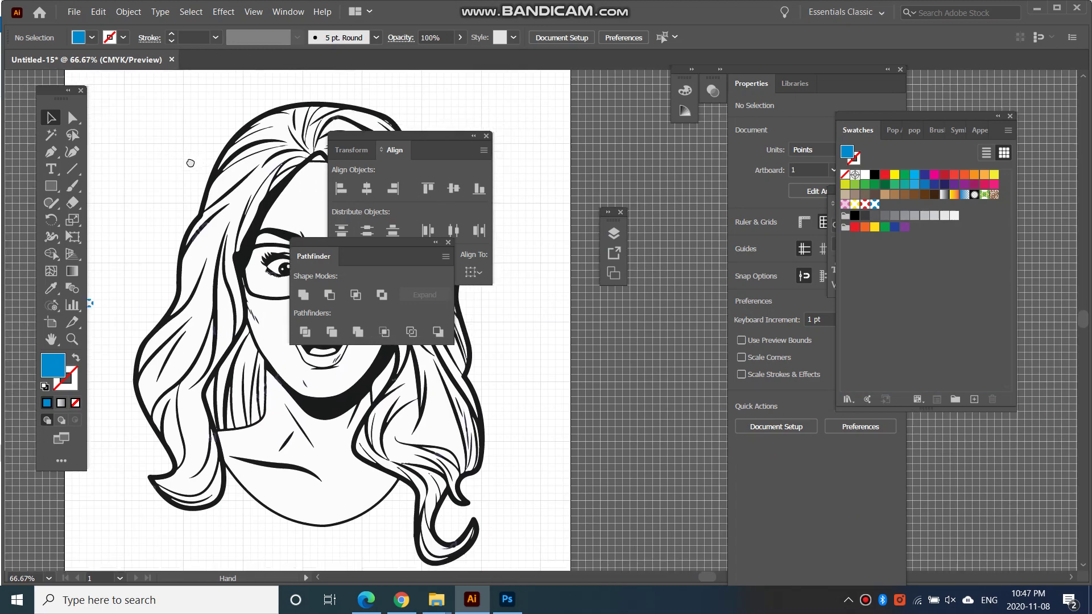
{"action": "left_click", "coordinate": [487, 136]}
{"action": "left_click", "coordinate": [448, 242]}
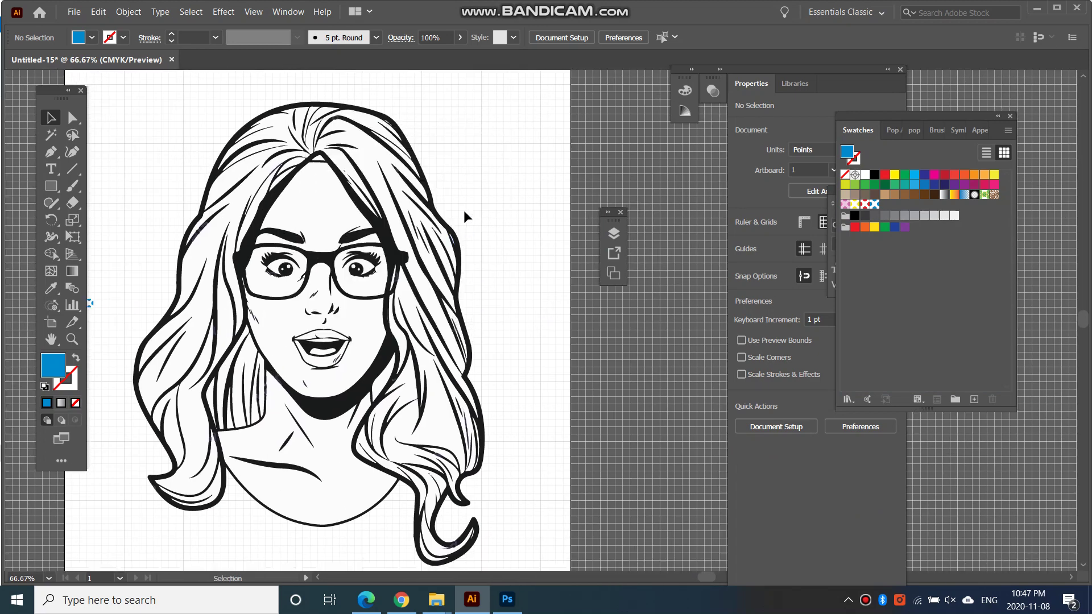
{"action": "left_click_drag", "start_coordinate": [492, 212], "coordinate": [539, 204]}
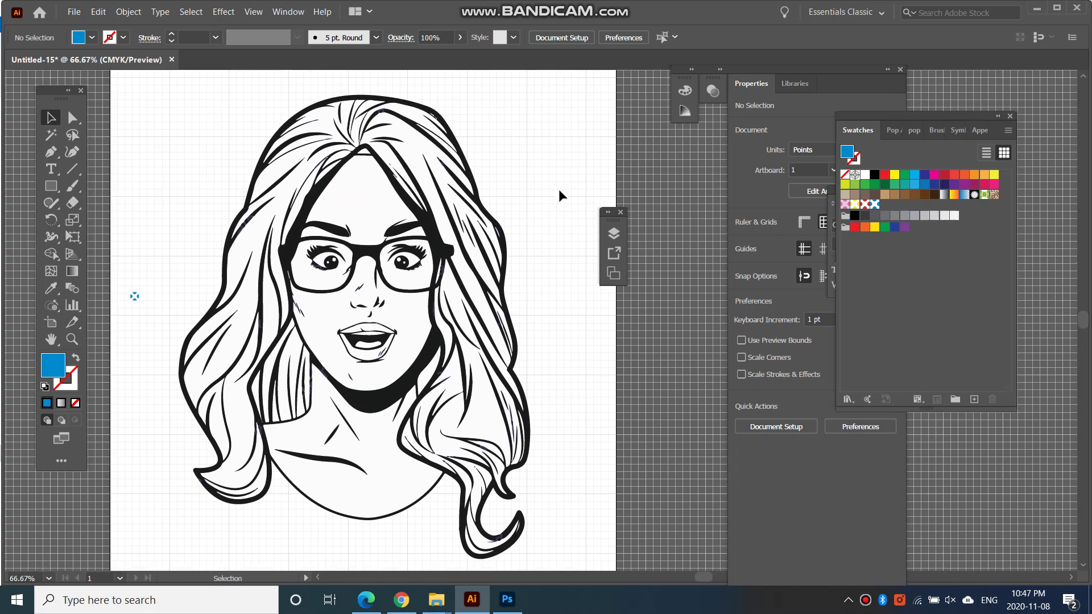